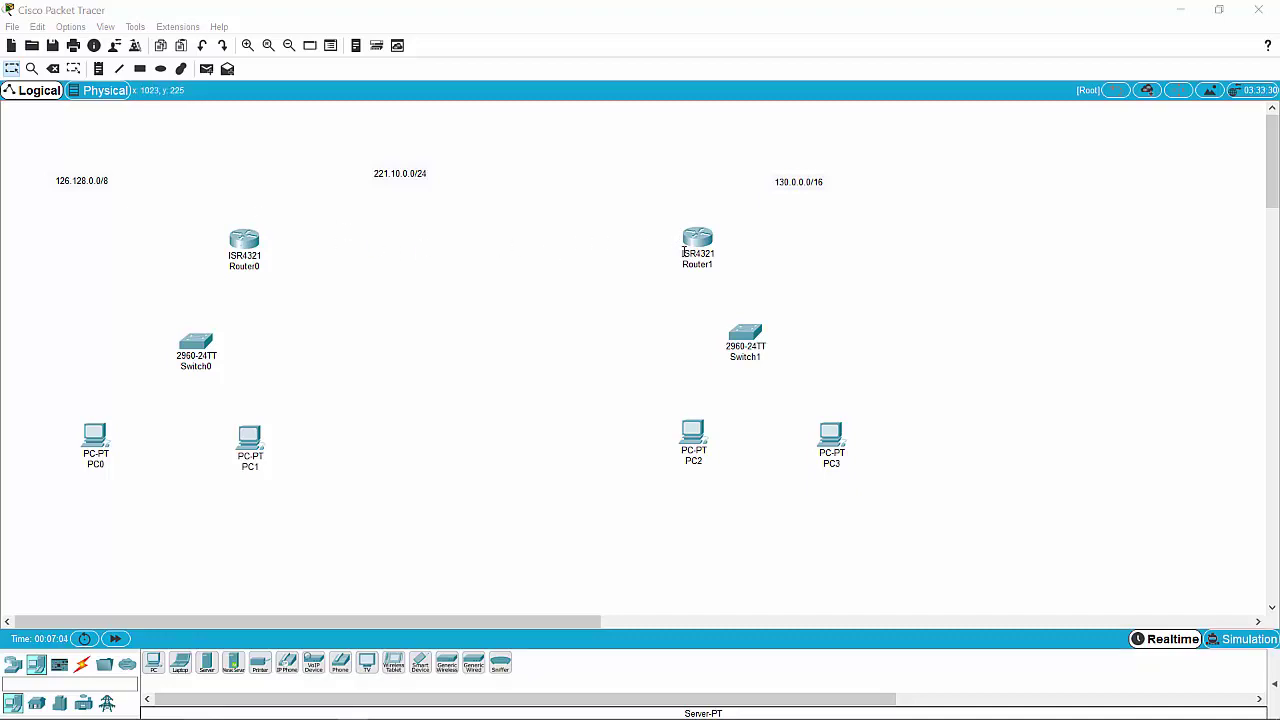
Choose the ISR4321 router model from the Network Devices palette.
{"action": "left_click", "coordinate": [13, 664]}
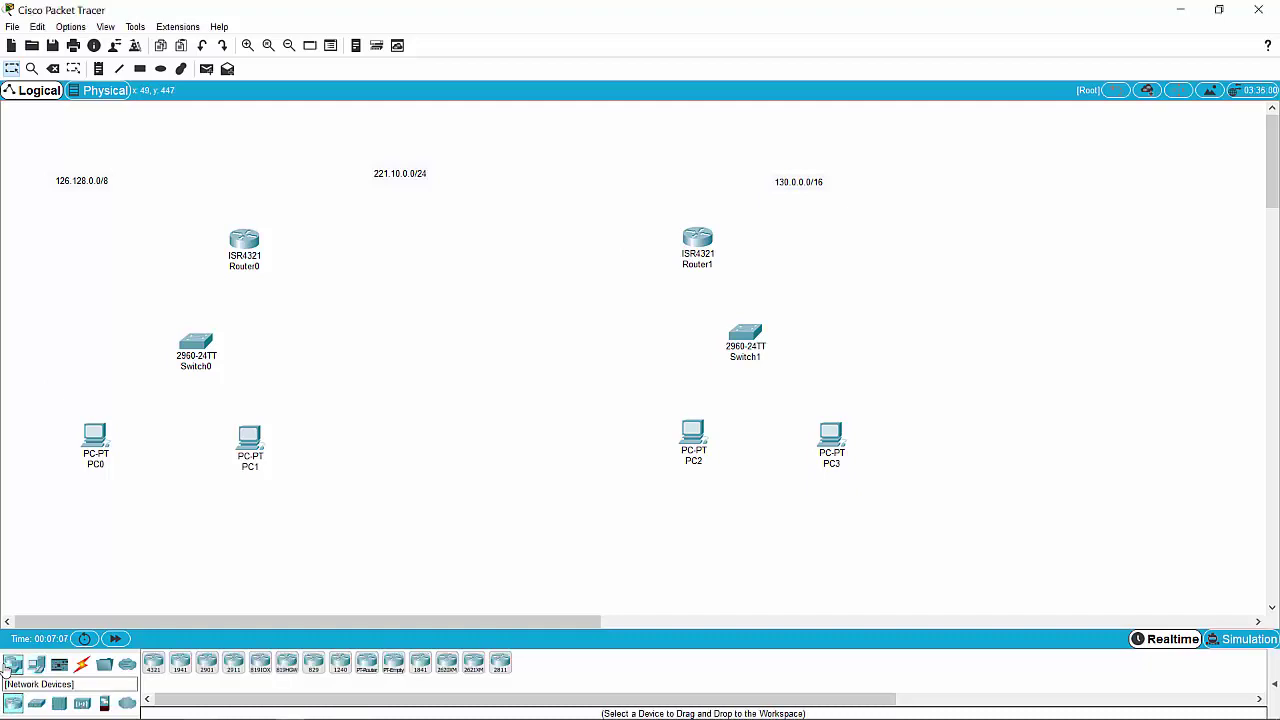
{"action": "left_click", "coordinate": [155, 666]}
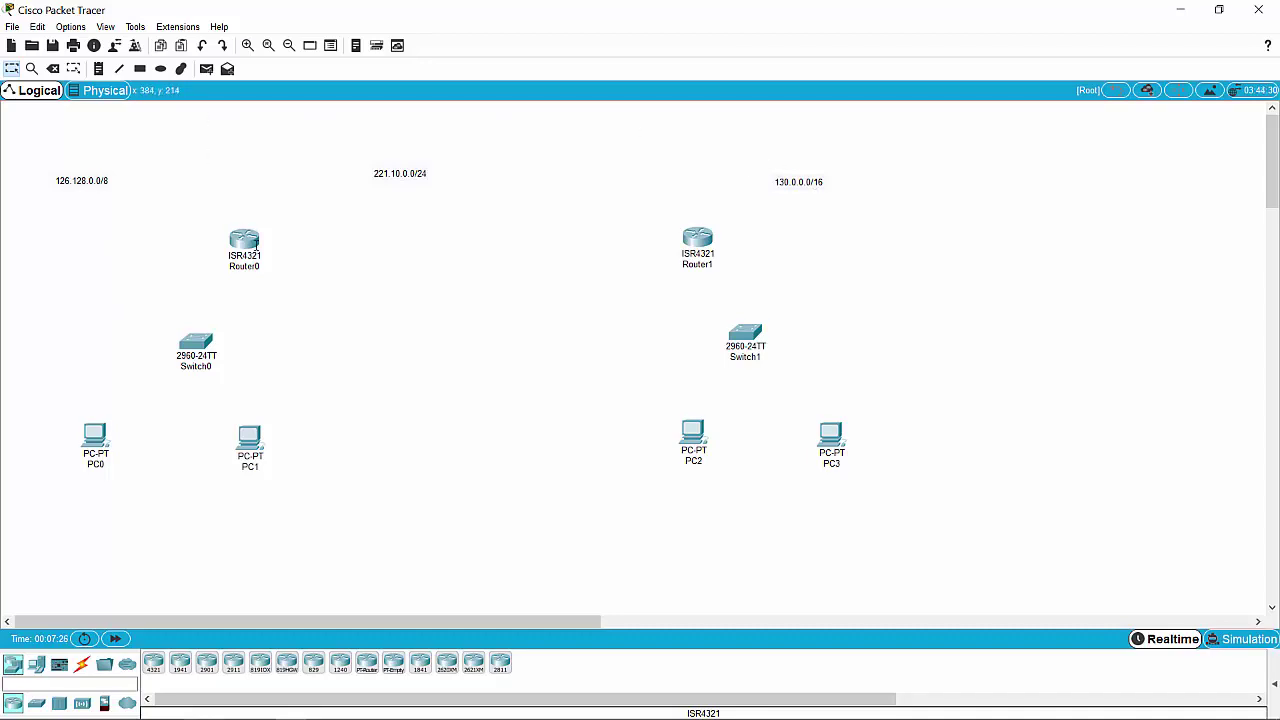
Rename Router0 to Indianapolis in its Config settings and close the window.
{"action": "left_click", "coordinate": [243, 240]}
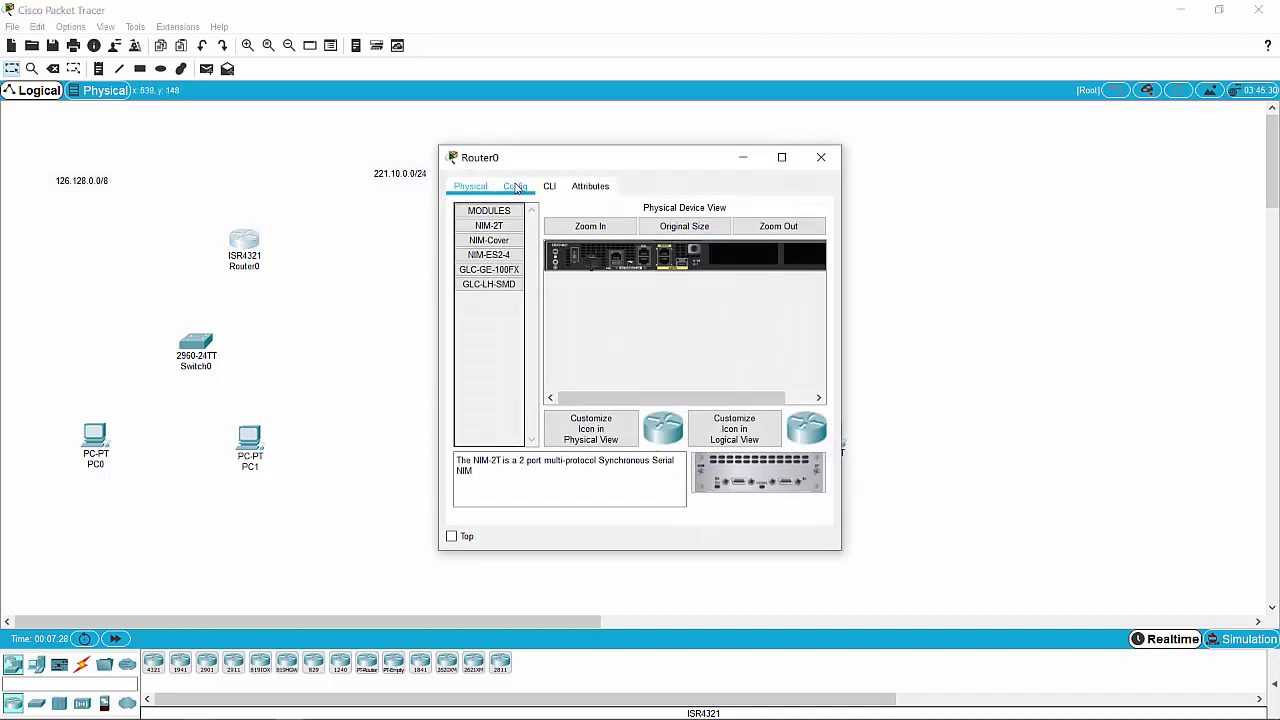
{"action": "left_click", "coordinate": [515, 186]}
{"action": "left_click_drag", "start_coordinate": [742, 246], "coordinate": [619, 248]}
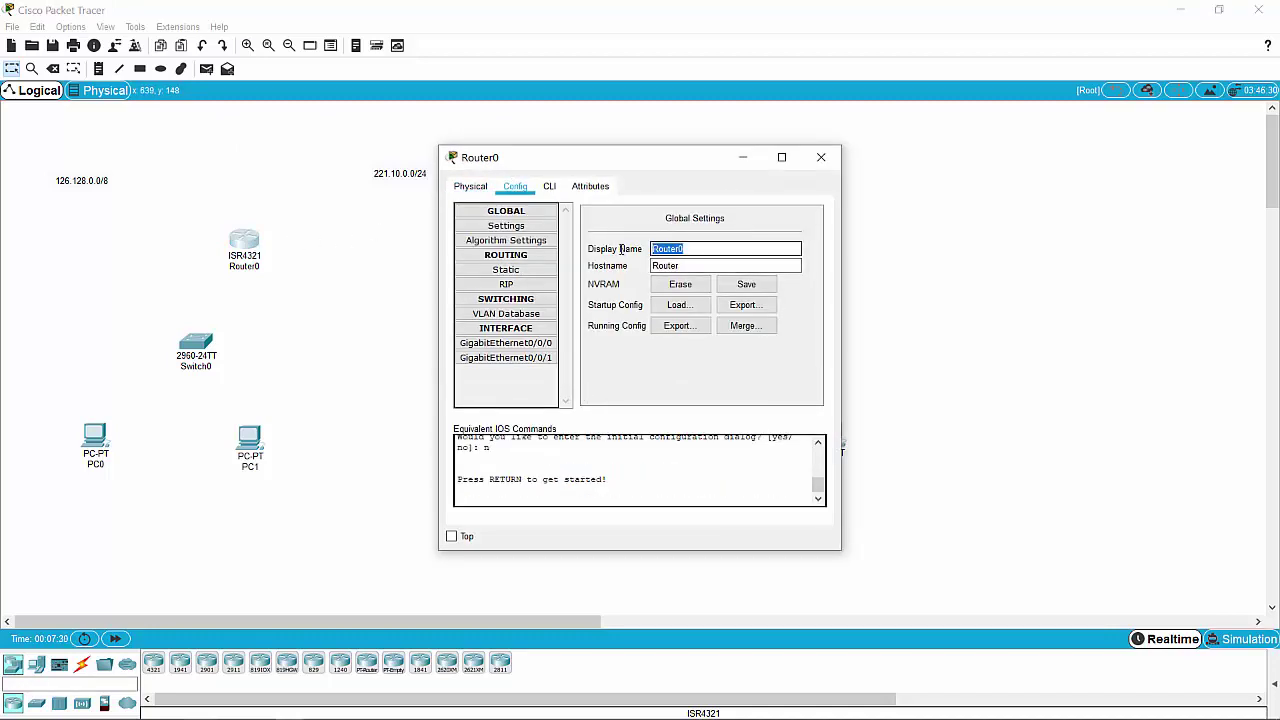
{"action": "type", "text": "Indianapolis"}
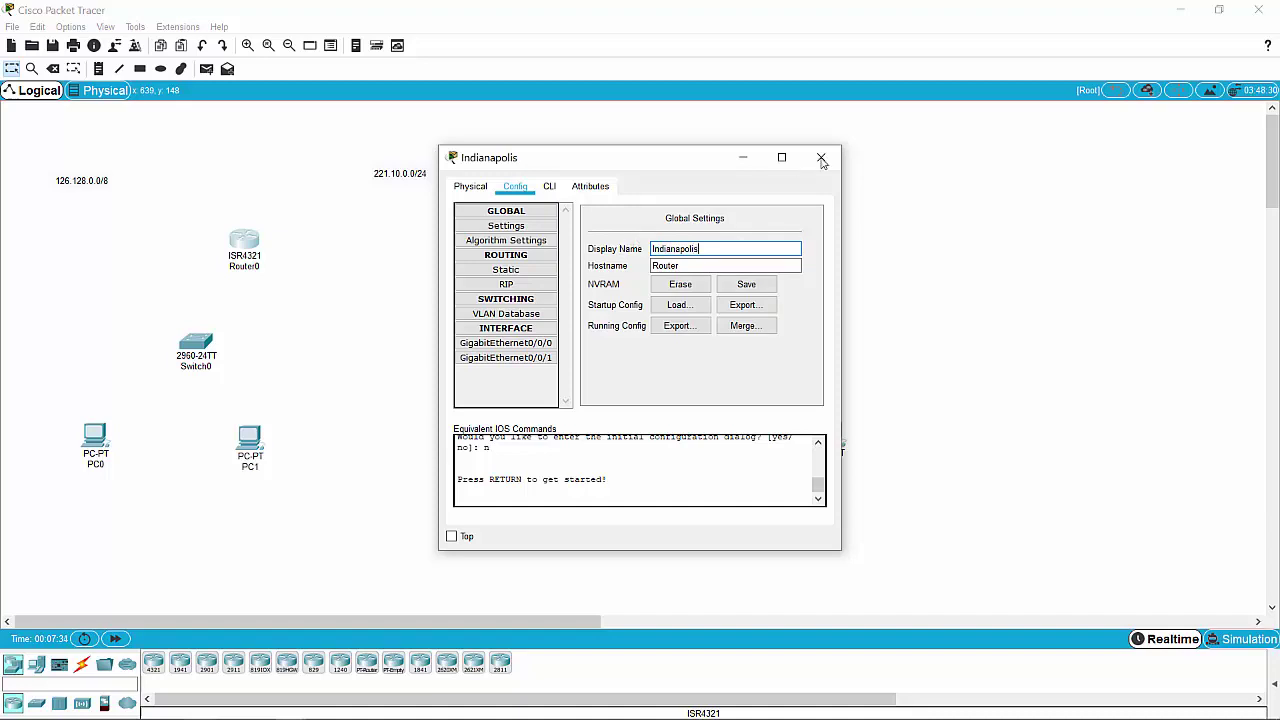
{"action": "left_click", "coordinate": [821, 157]}
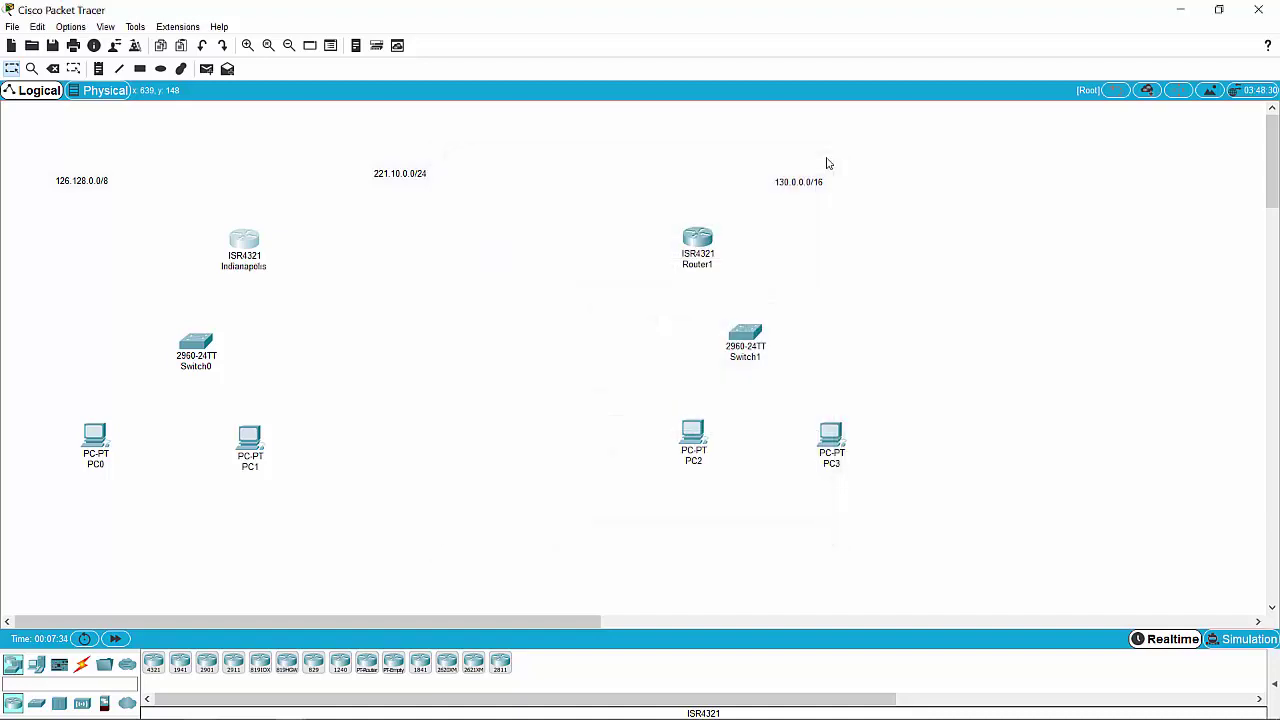
Change Router1's display name to Chicago.
{"action": "left_click", "coordinate": [690, 250]}
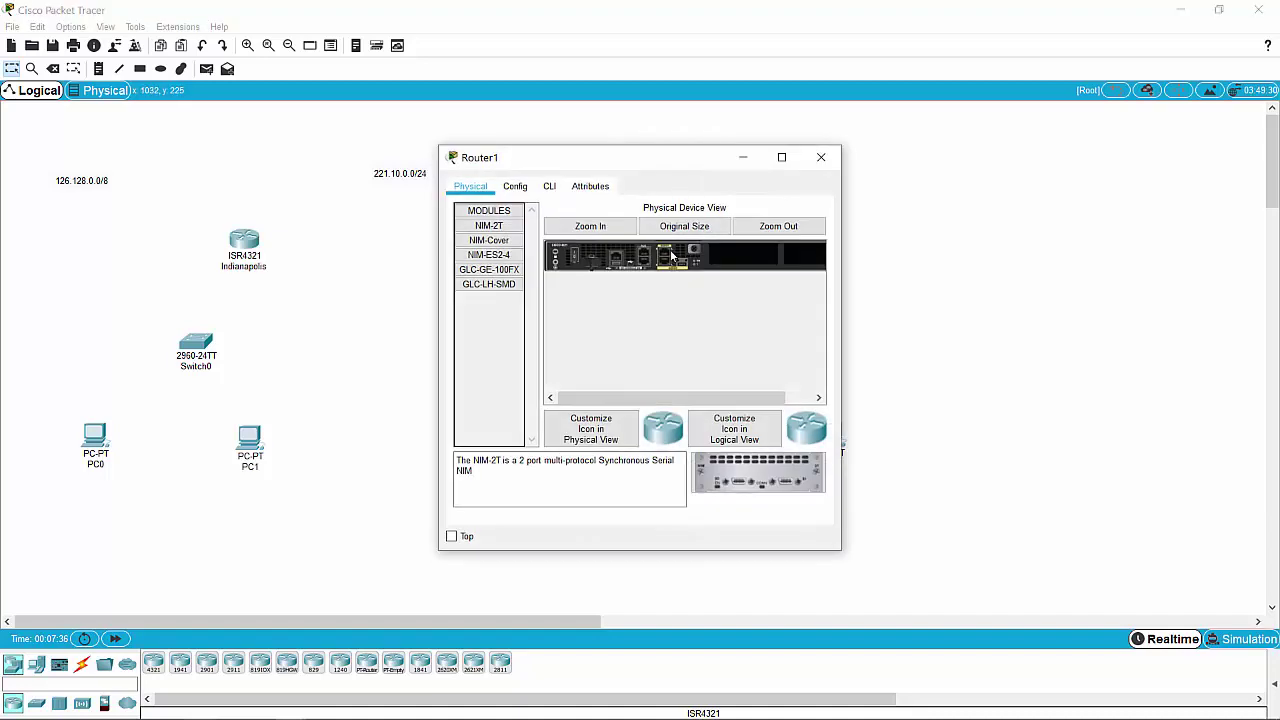
{"action": "left_click", "coordinate": [515, 186]}
{"action": "left_click_drag", "start_coordinate": [685, 248], "coordinate": [648, 248]}
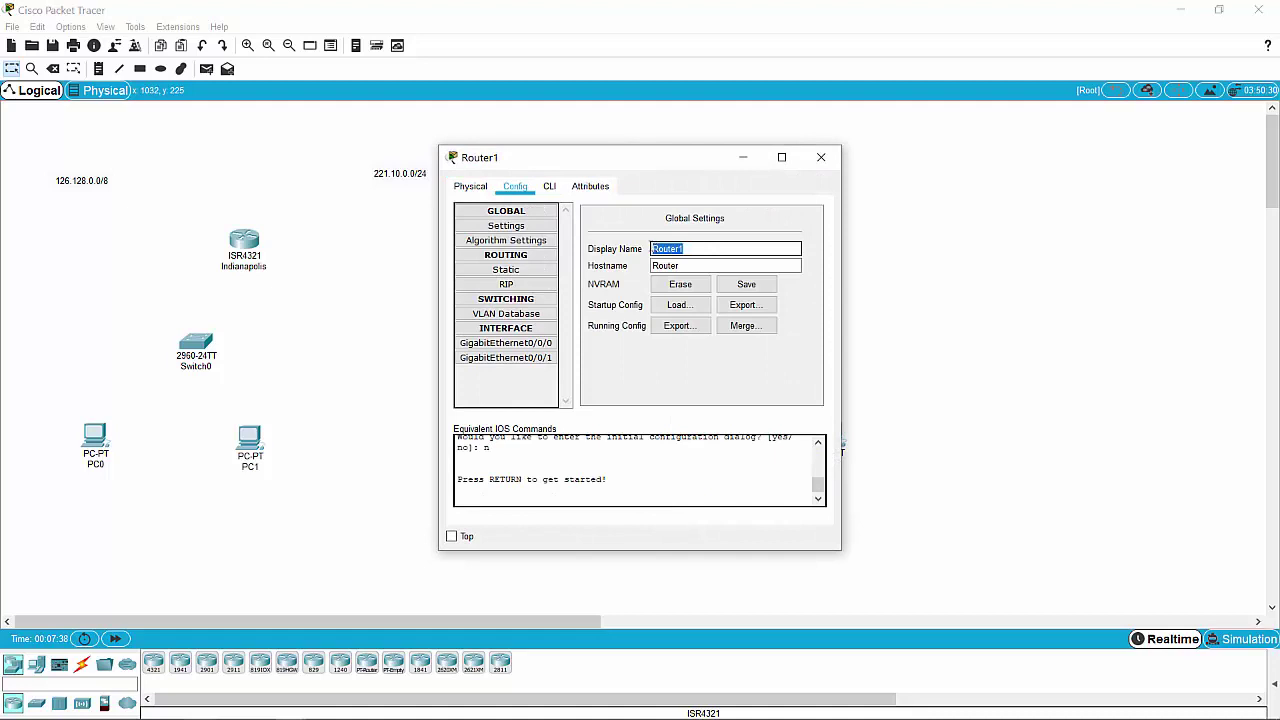
{"action": "type", "text": "Chi"}
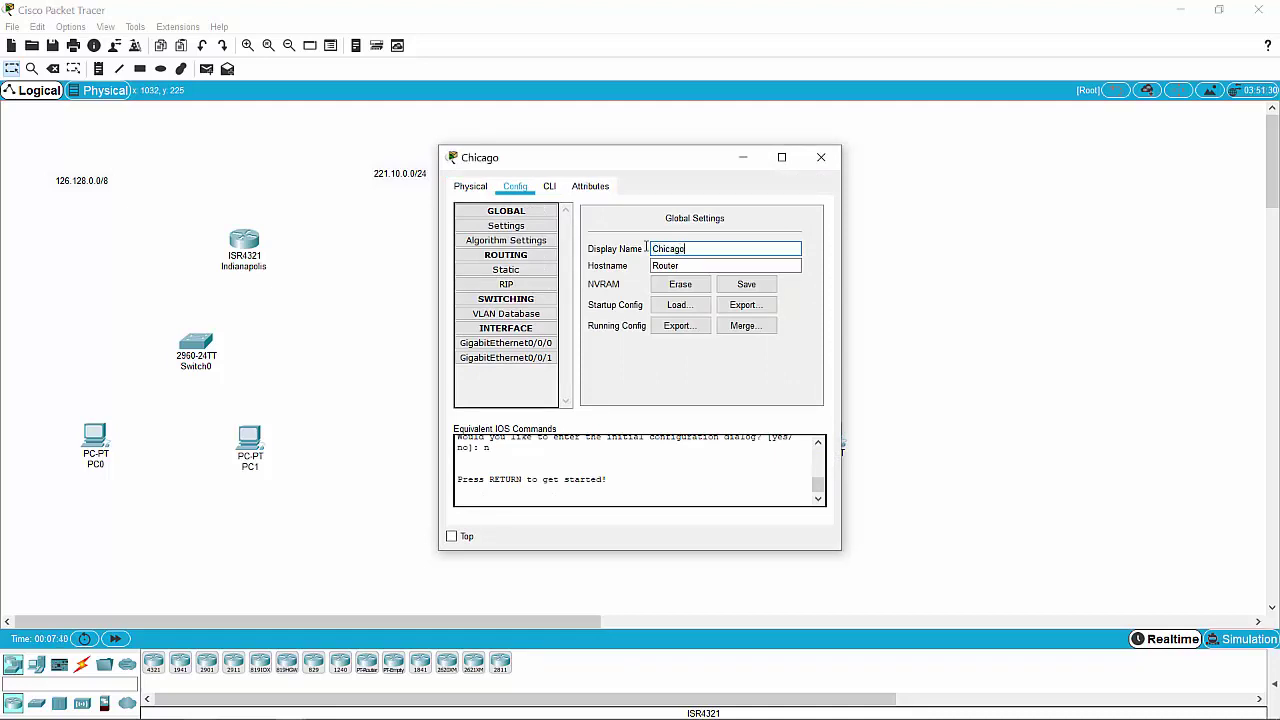
{"action": "type", "text": "cago"}
{"action": "left_click", "coordinate": [469, 186]}
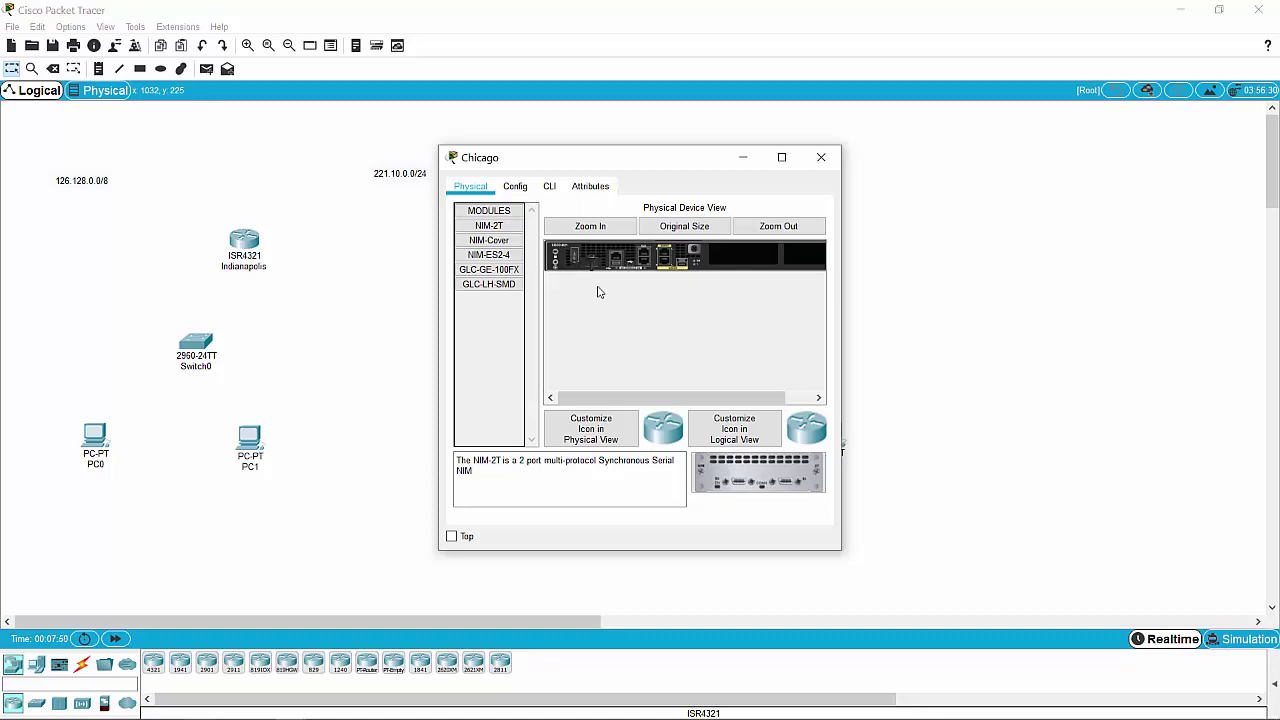
Insert the NIM-2T module into a free Chicago slot, dismiss the booting notice, and close.
{"action": "left_click_drag", "start_coordinate": [742, 483], "coordinate": [733, 262]}
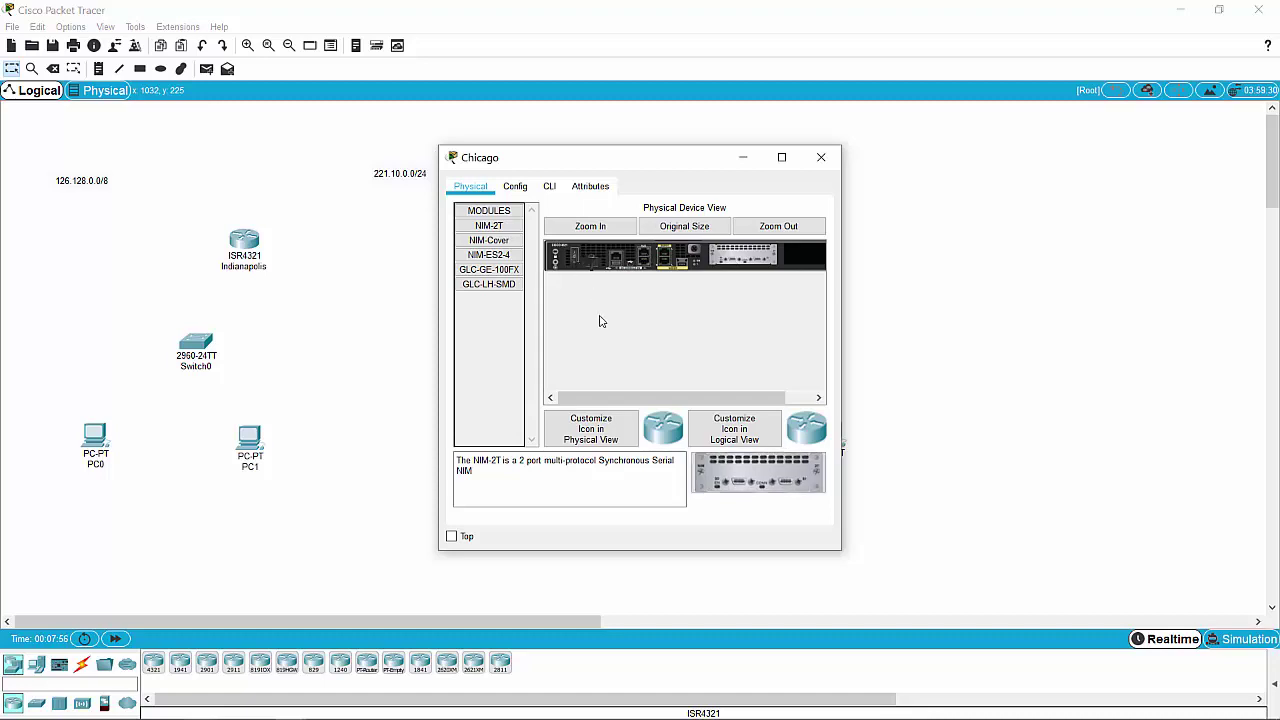
{"action": "left_click", "coordinate": [521, 191]}
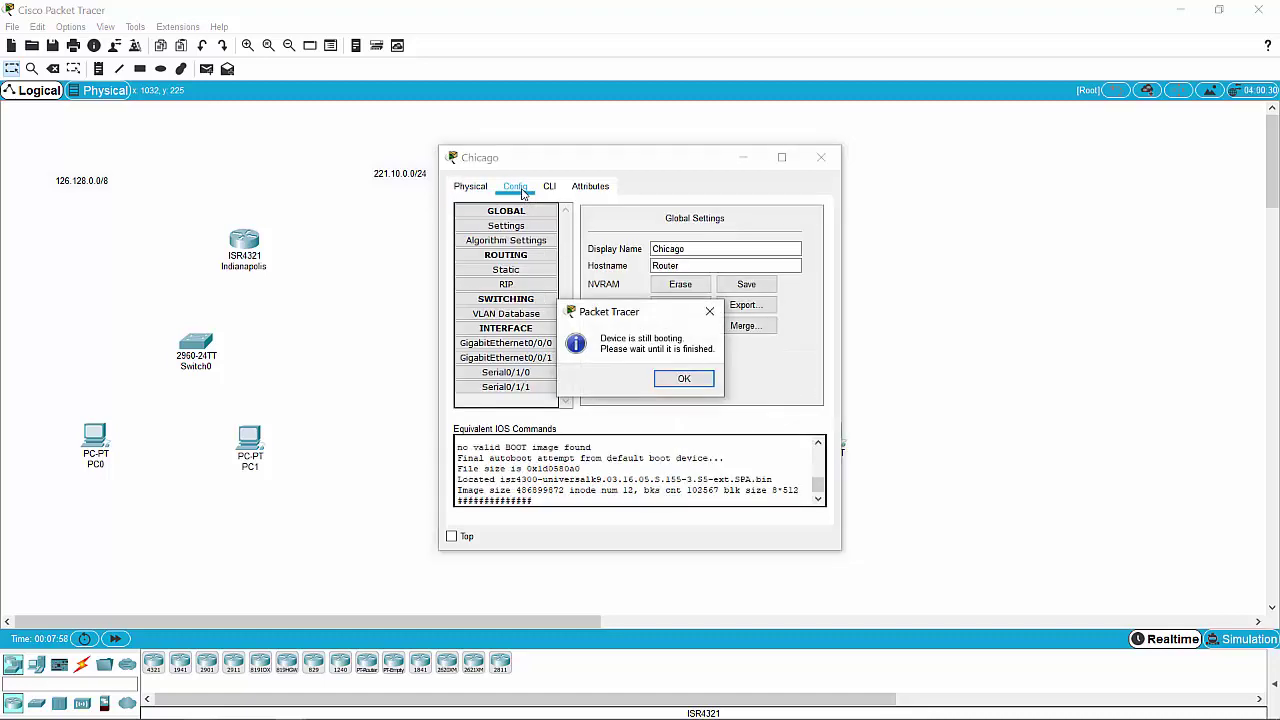
{"action": "left_click", "coordinate": [684, 379]}
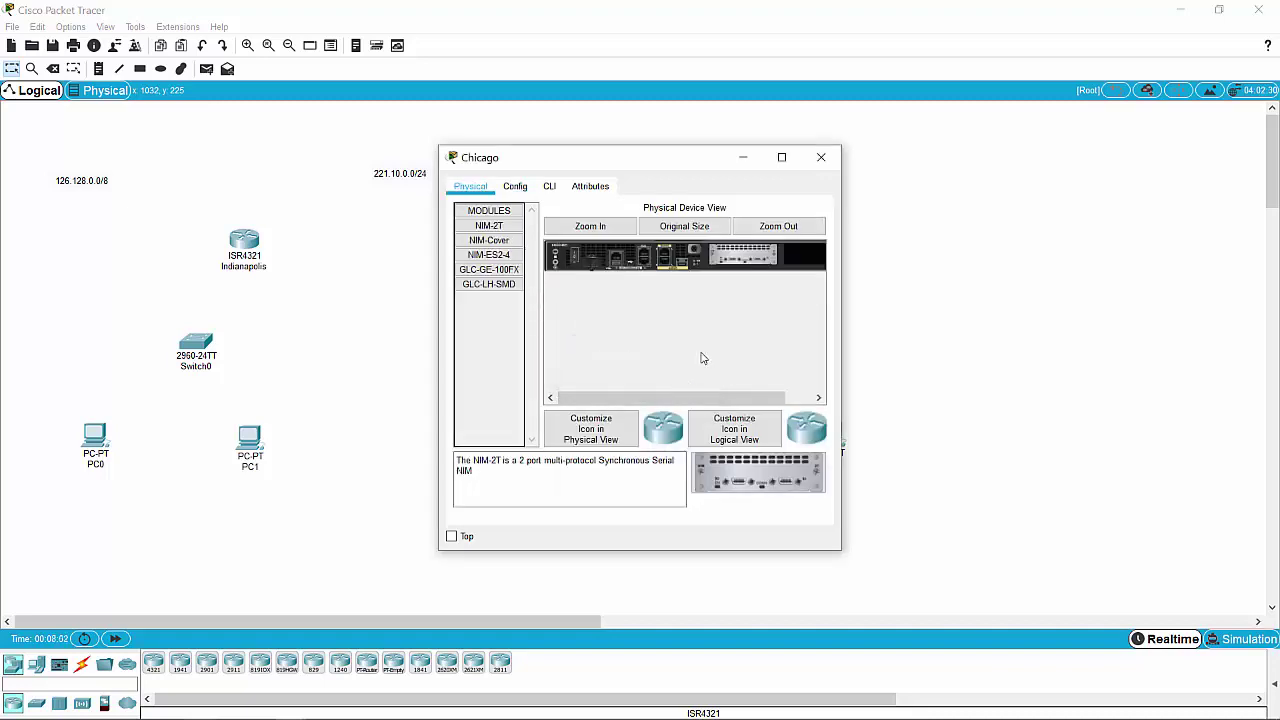
{"action": "left_click", "coordinate": [821, 157]}
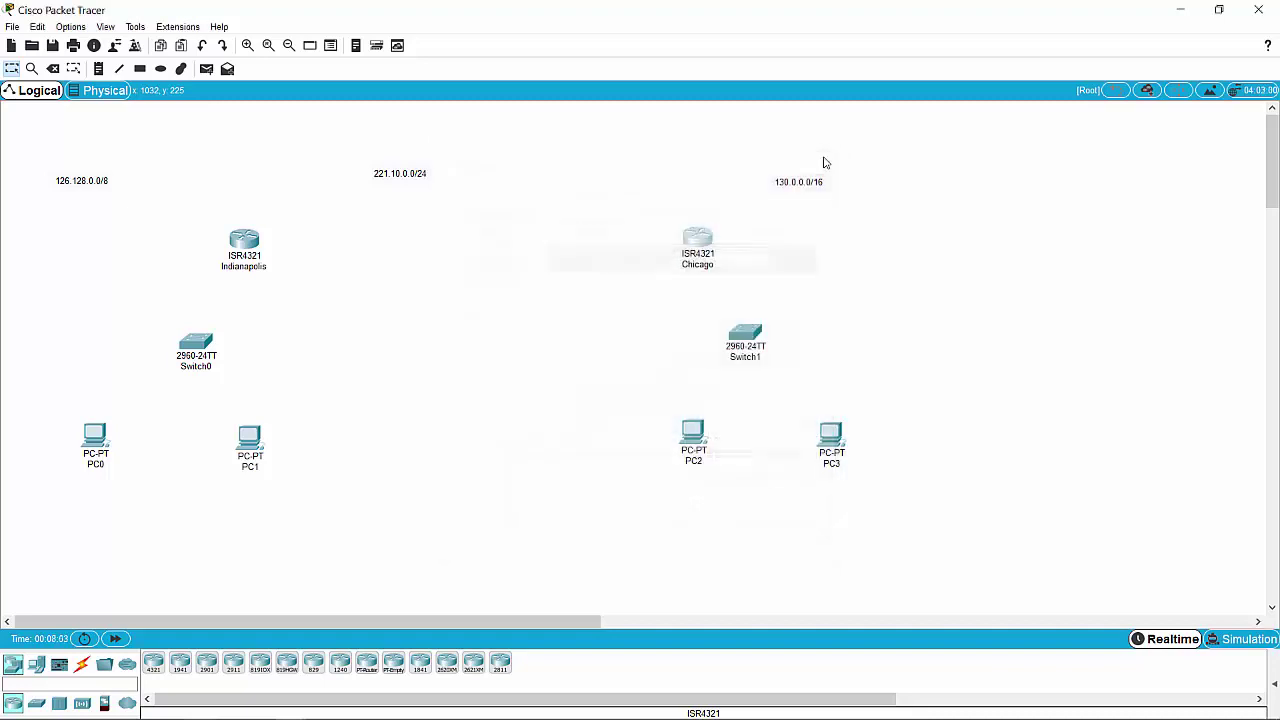
Add a NIM-2T module to an empty Indianapolis slot, dismiss the booting notice, and close.
{"action": "mouse_move", "coordinate": [245, 250]}
{"action": "left_mouse_down"}
{"action": "mouse_move", "coordinate": [690, 240]}
{"action": "mouse_move", "coordinate": [300, 266]}
{"action": "mouse_move", "coordinate": [228, 244]}
{"action": "mouse_move", "coordinate": [233, 235]}
{"action": "left_mouse_up"}
{"action": "left_click", "coordinate": [233, 235]}
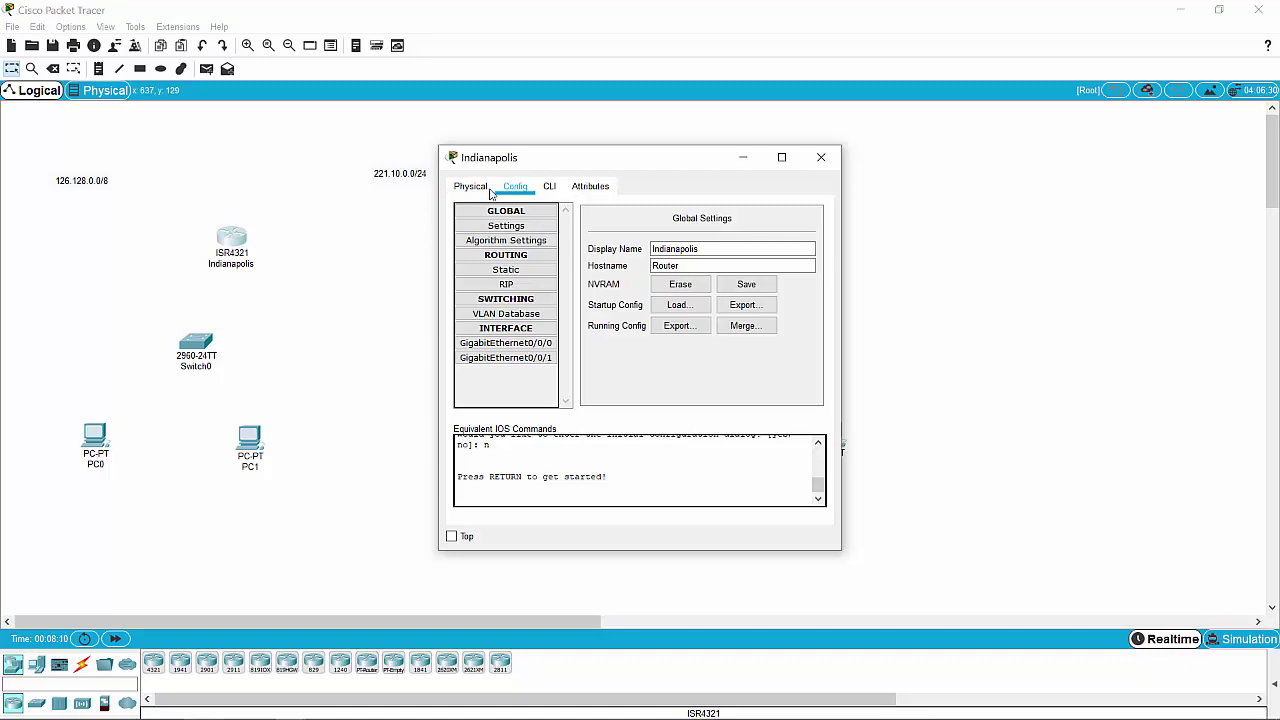
{"action": "left_click", "coordinate": [483, 190]}
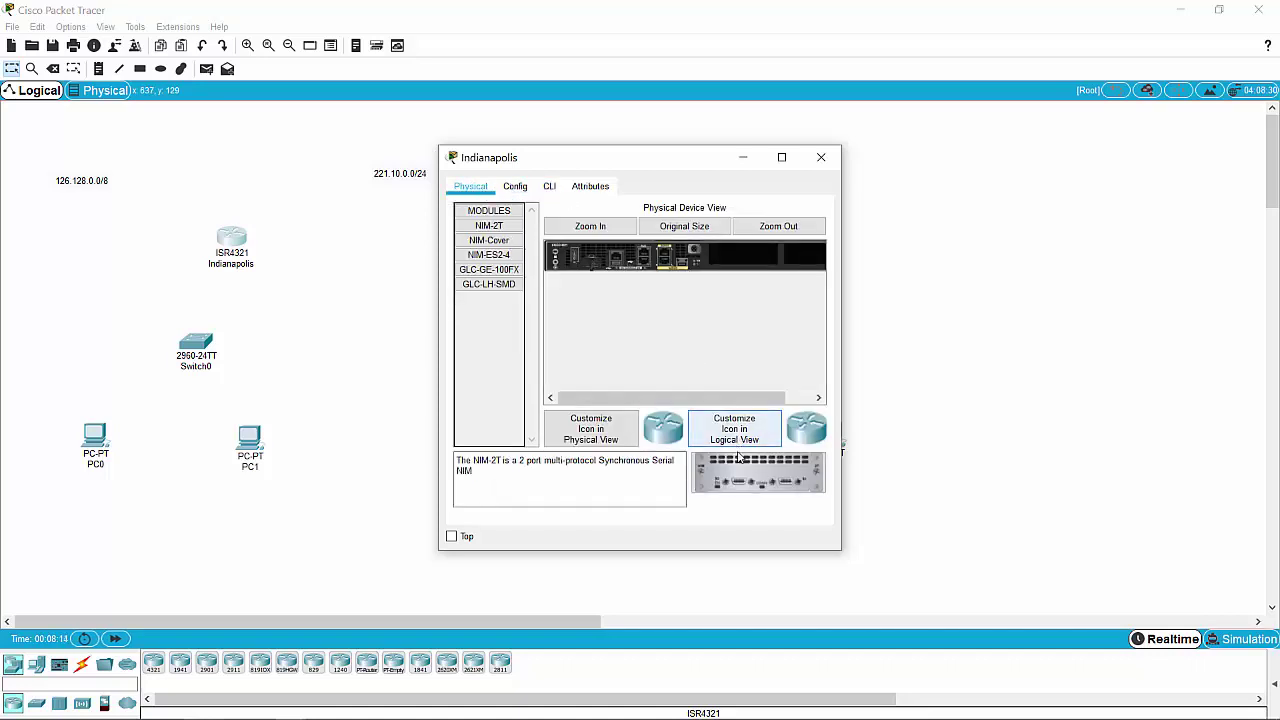
{"action": "left_click_drag", "start_coordinate": [745, 466], "coordinate": [742, 252]}
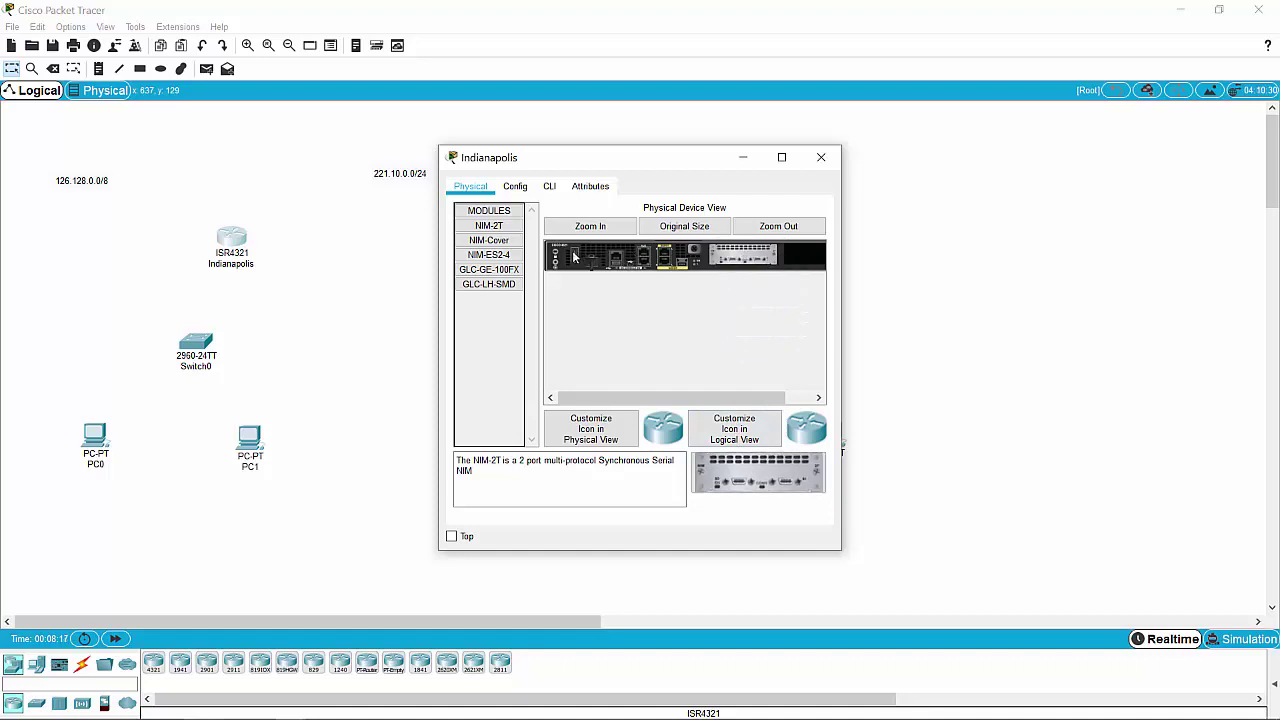
{"action": "left_click", "coordinate": [519, 190]}
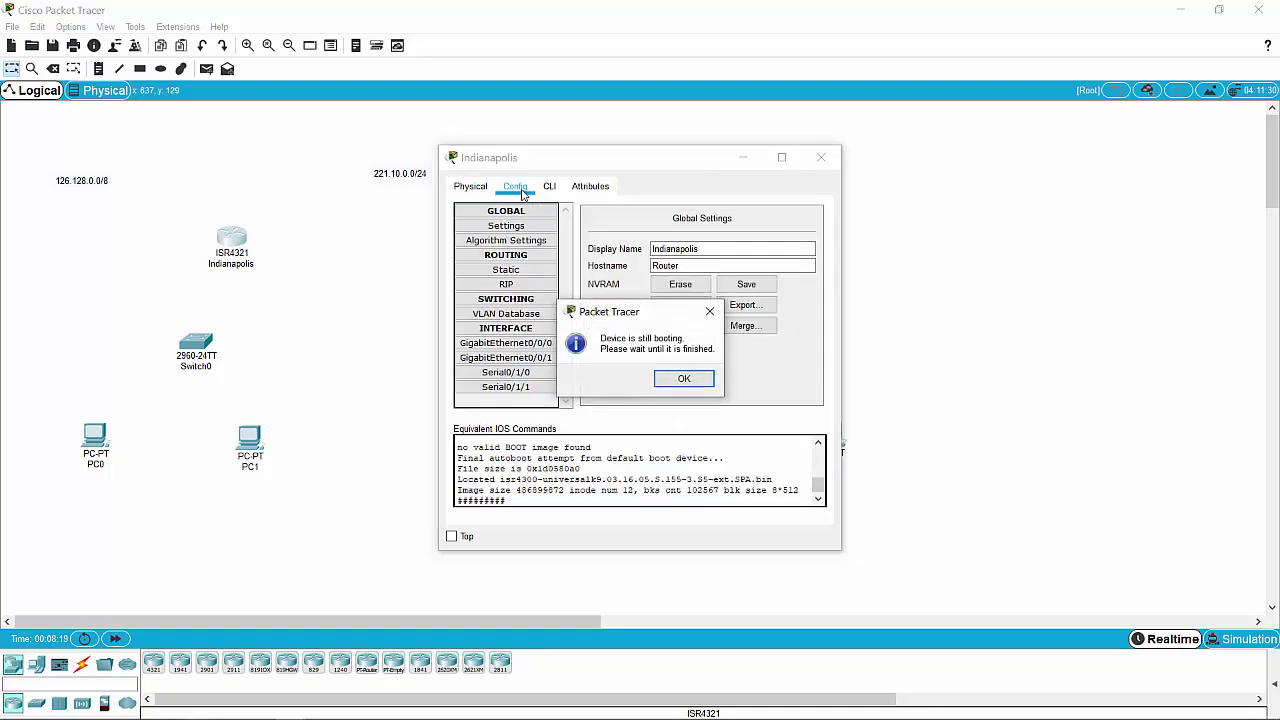
{"action": "left_click", "coordinate": [704, 378]}
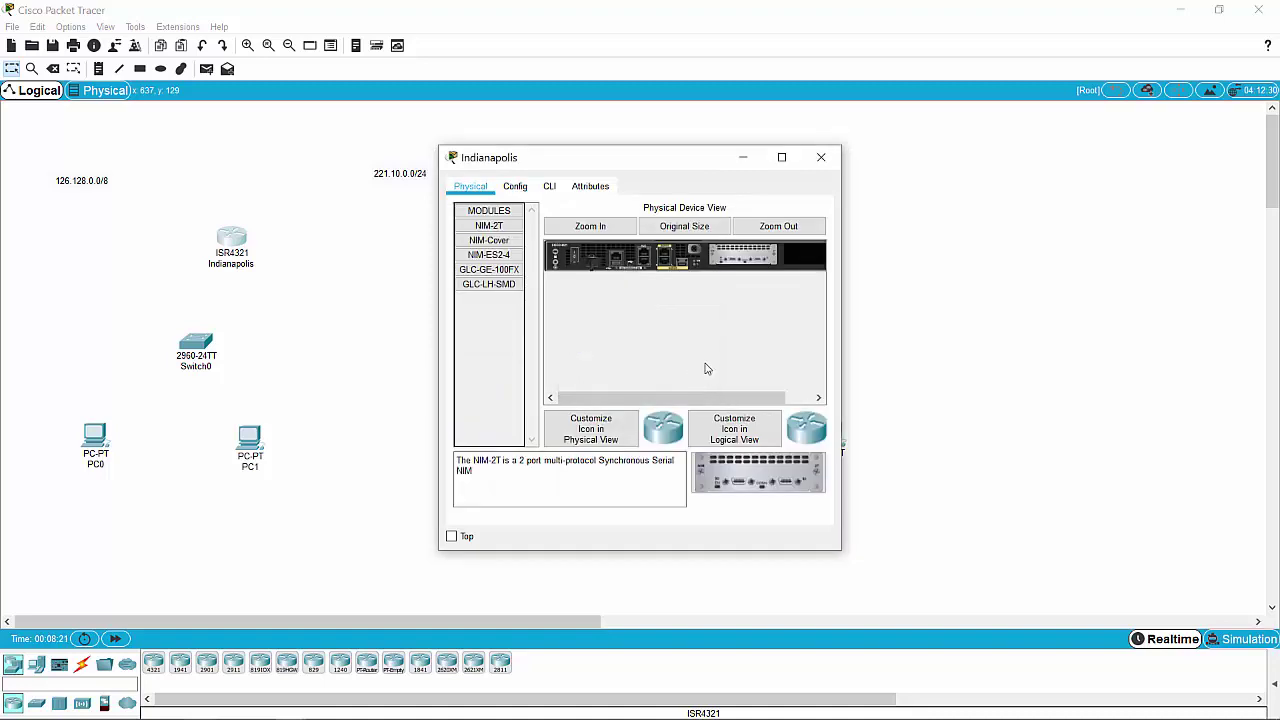
{"action": "left_click", "coordinate": [821, 157]}
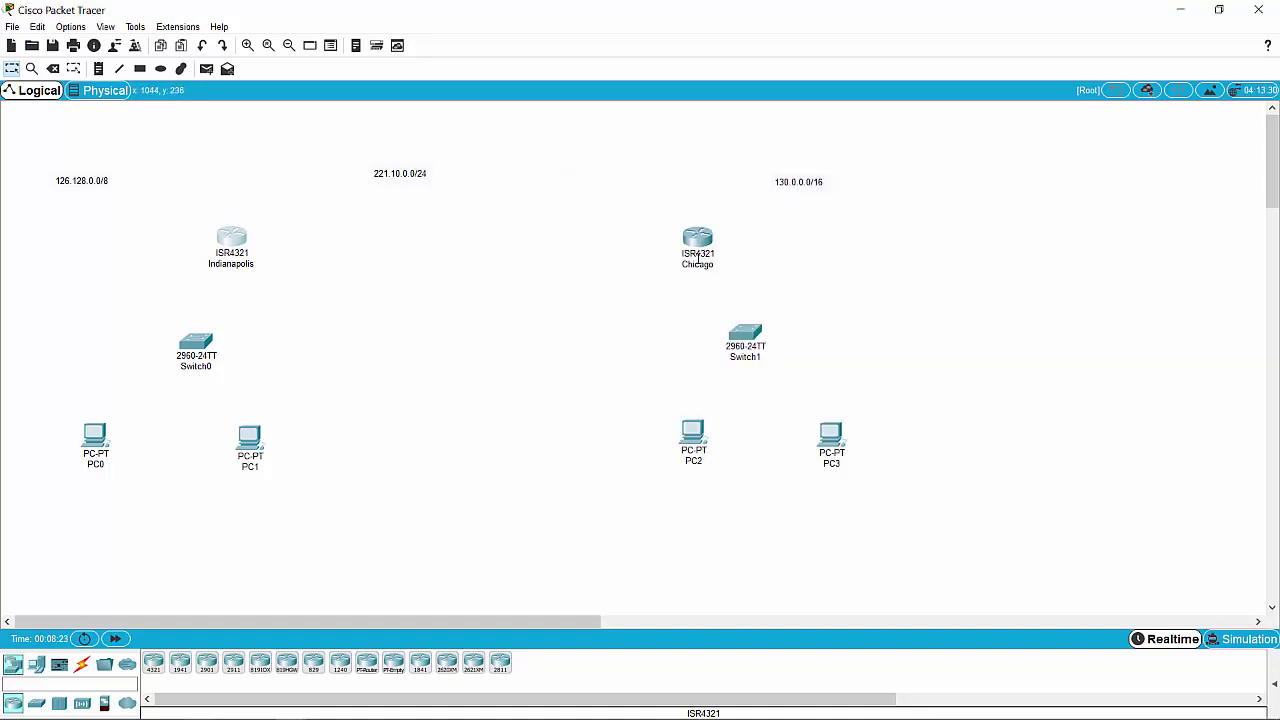
{"action": "mouse_move", "coordinate": [698, 262]}
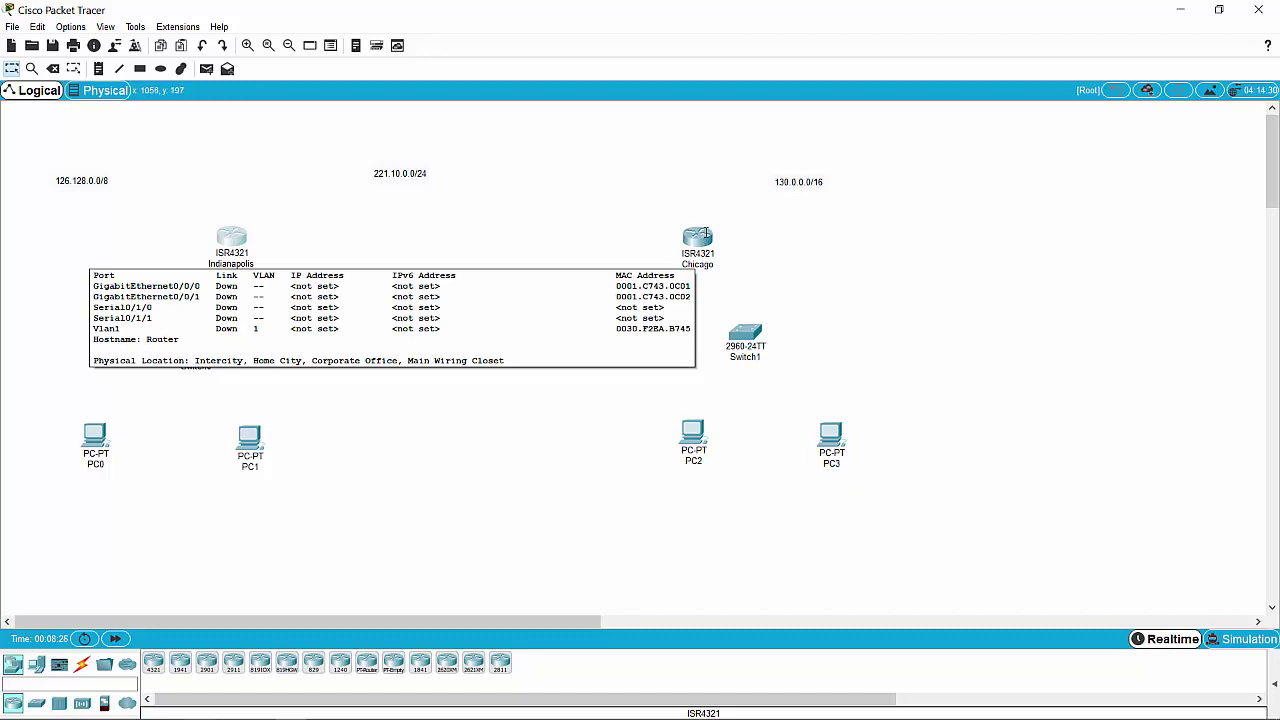
{"action": "left_click", "coordinate": [706, 233]}
{"action": "left_click", "coordinate": [515, 186]}
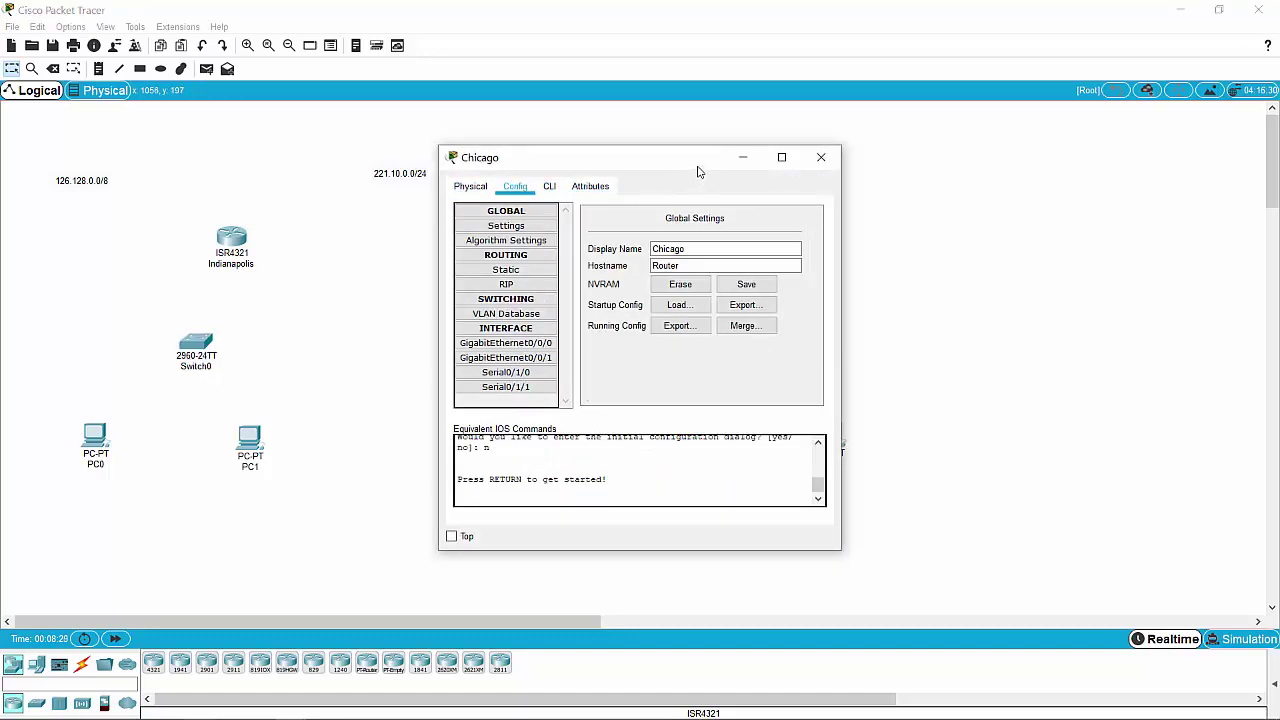
{"action": "left_click_drag", "start_coordinate": [698, 172], "coordinate": [476, 196]}
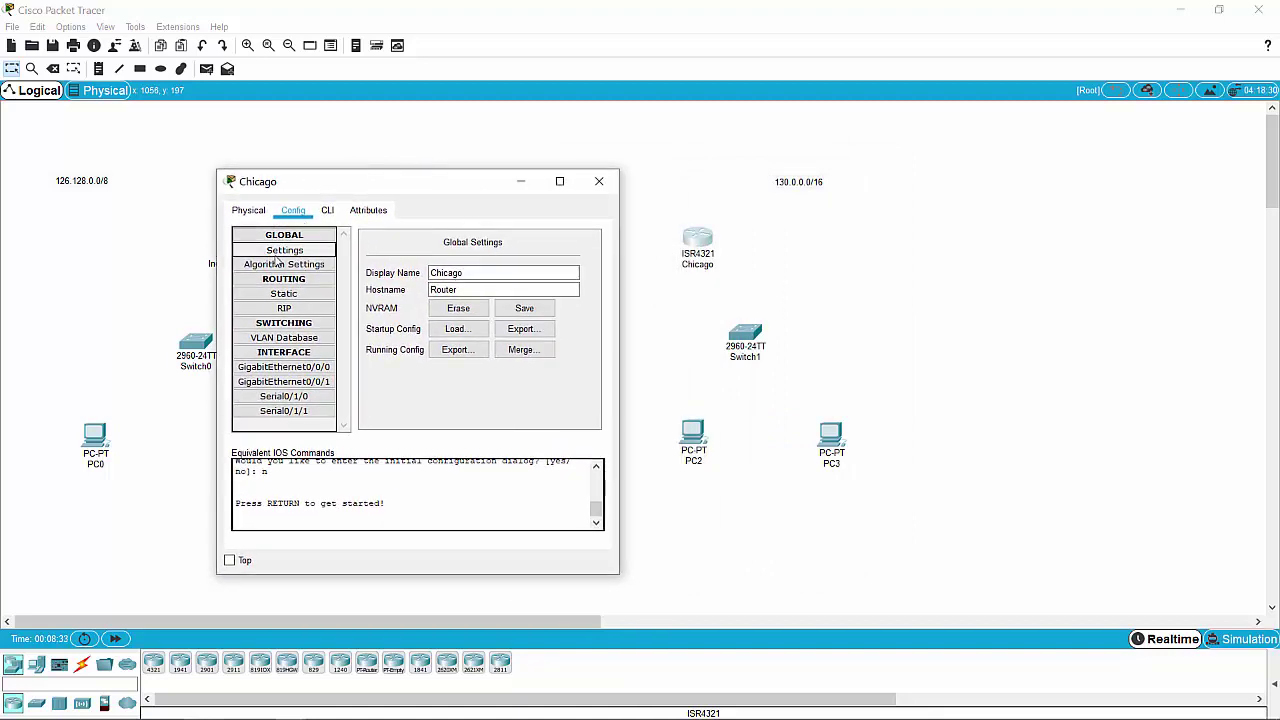
{"action": "left_click", "coordinate": [284, 368]}
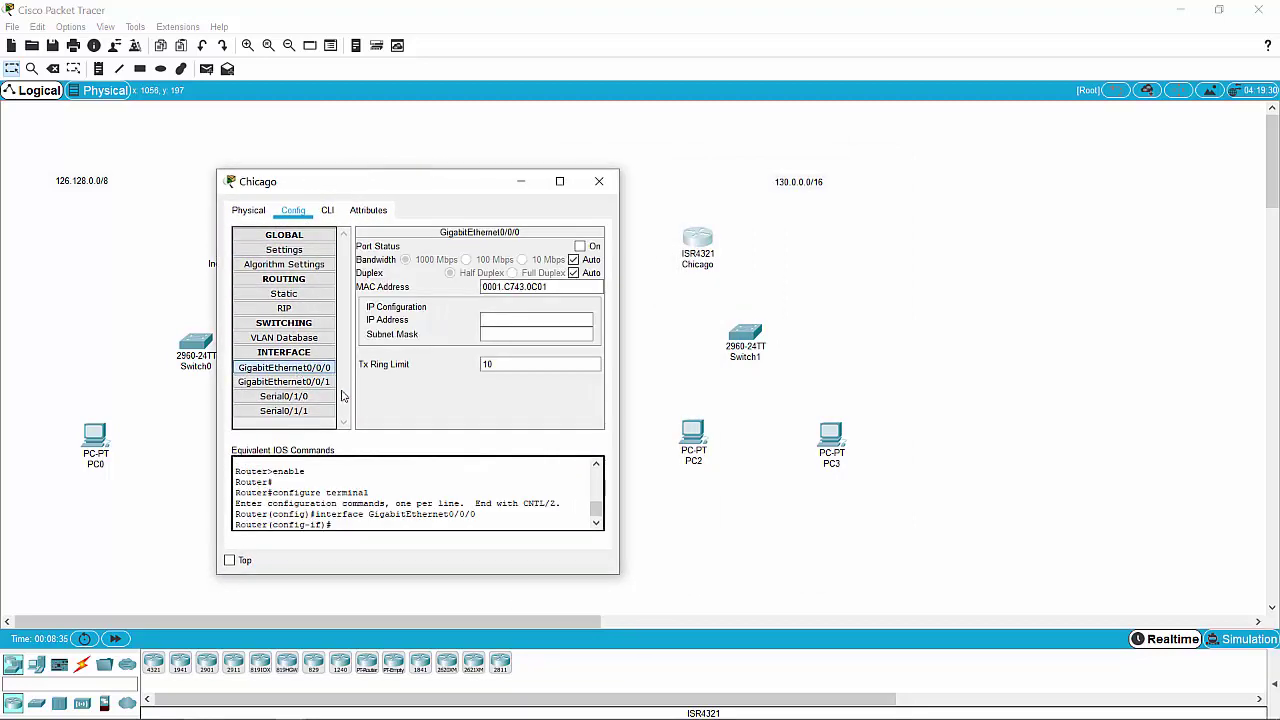
{"action": "left_click", "coordinate": [600, 182]}
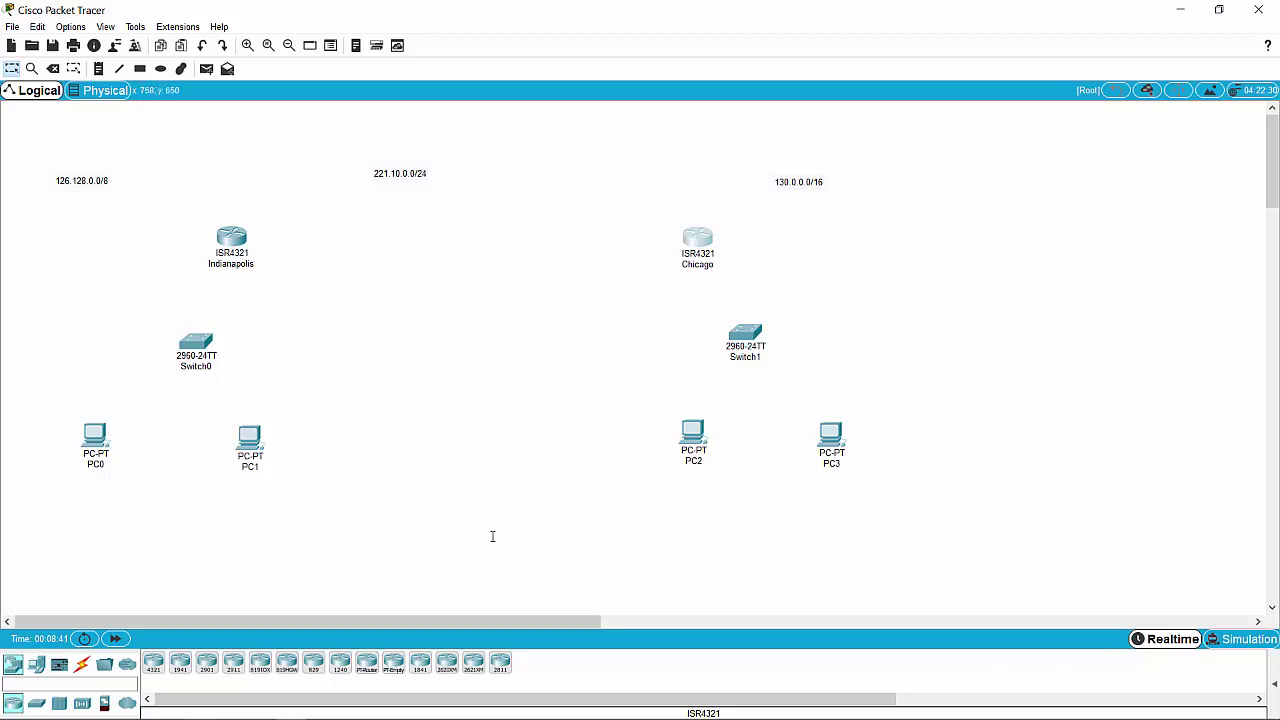
Run a copper straight-through cable from Switch1 to PC2.
{"action": "left_click", "coordinate": [84, 670]}
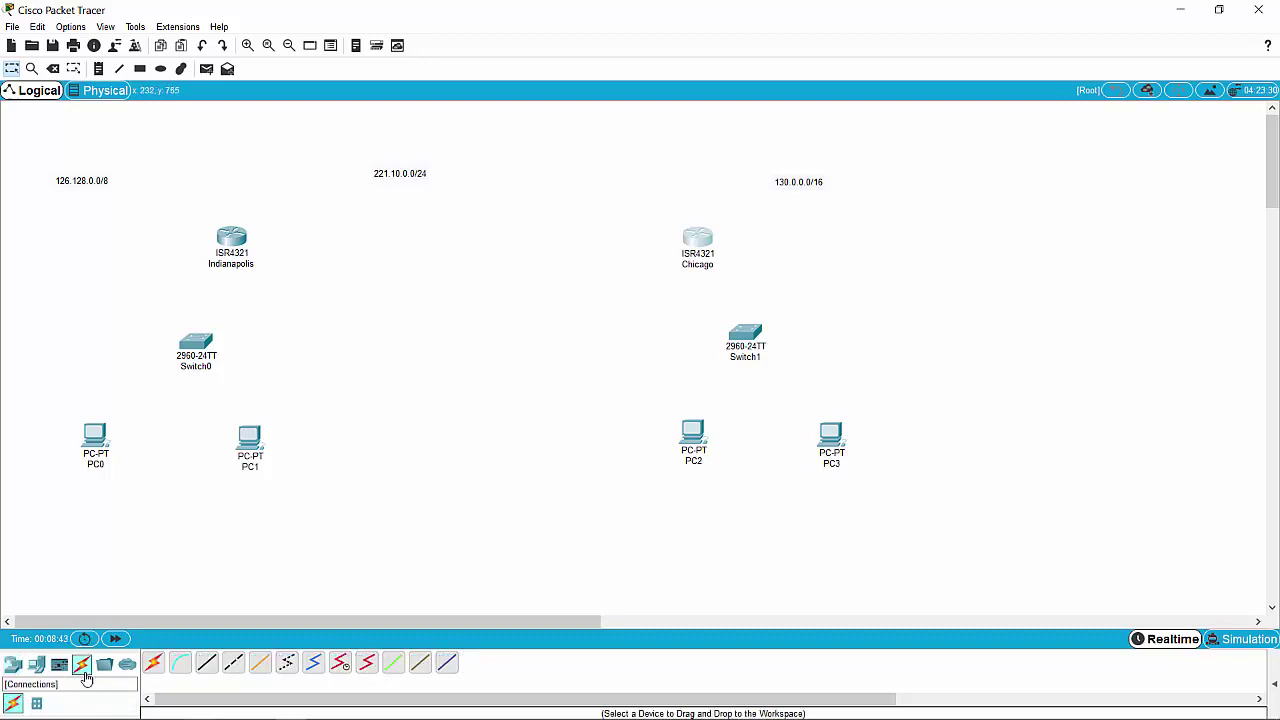
{"action": "left_click", "coordinate": [208, 666]}
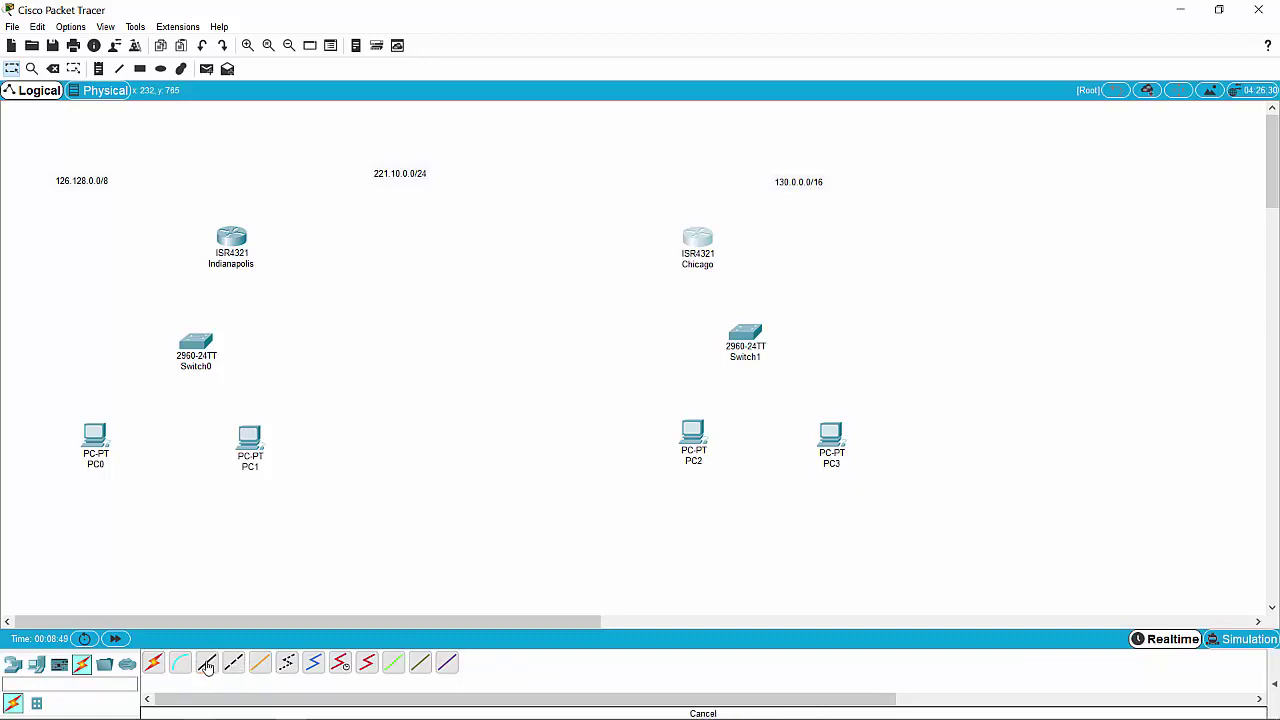
{"action": "left_click", "coordinate": [206, 665]}
{"action": "left_click", "coordinate": [209, 666]}
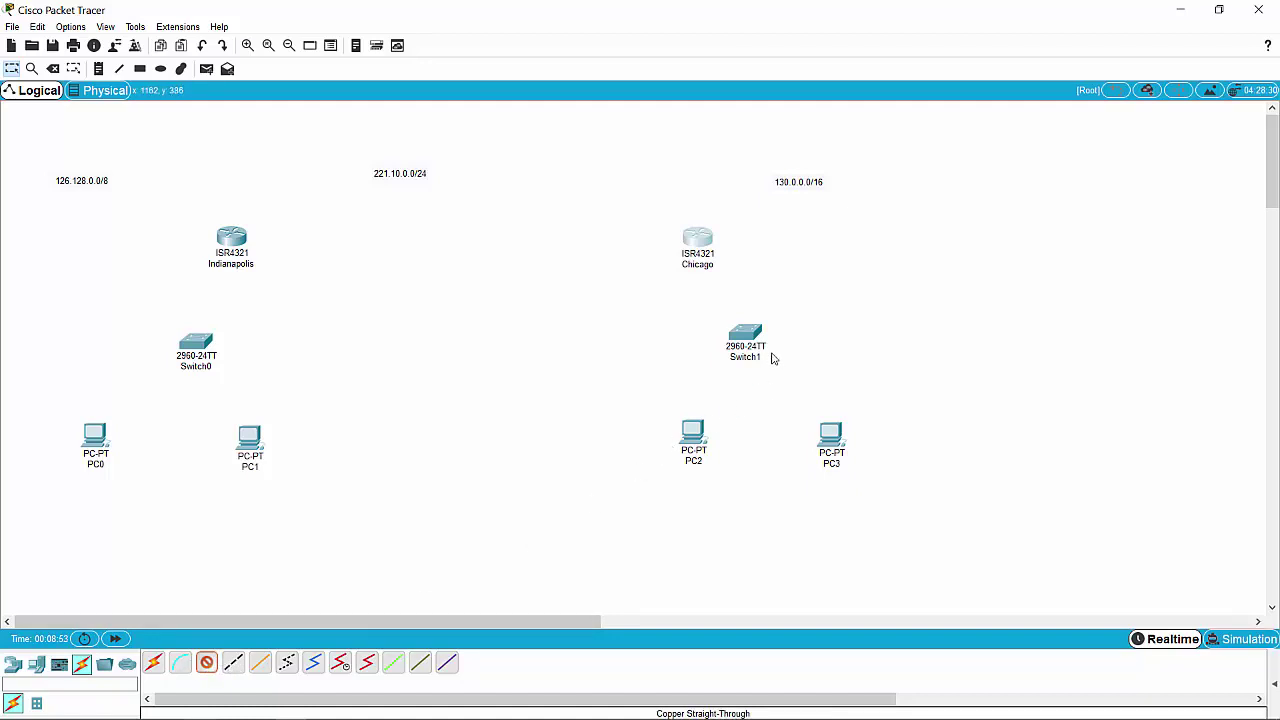
{"action": "left_click", "coordinate": [748, 334]}
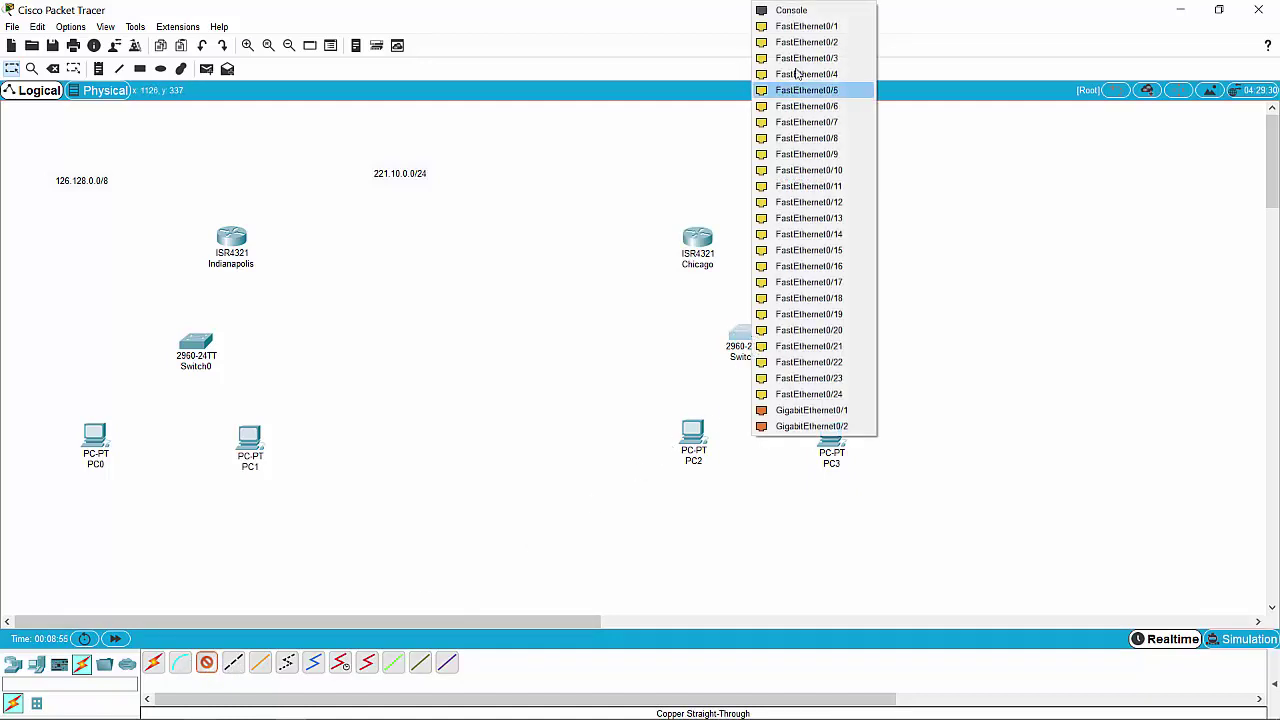
{"action": "left_click", "coordinate": [808, 33]}
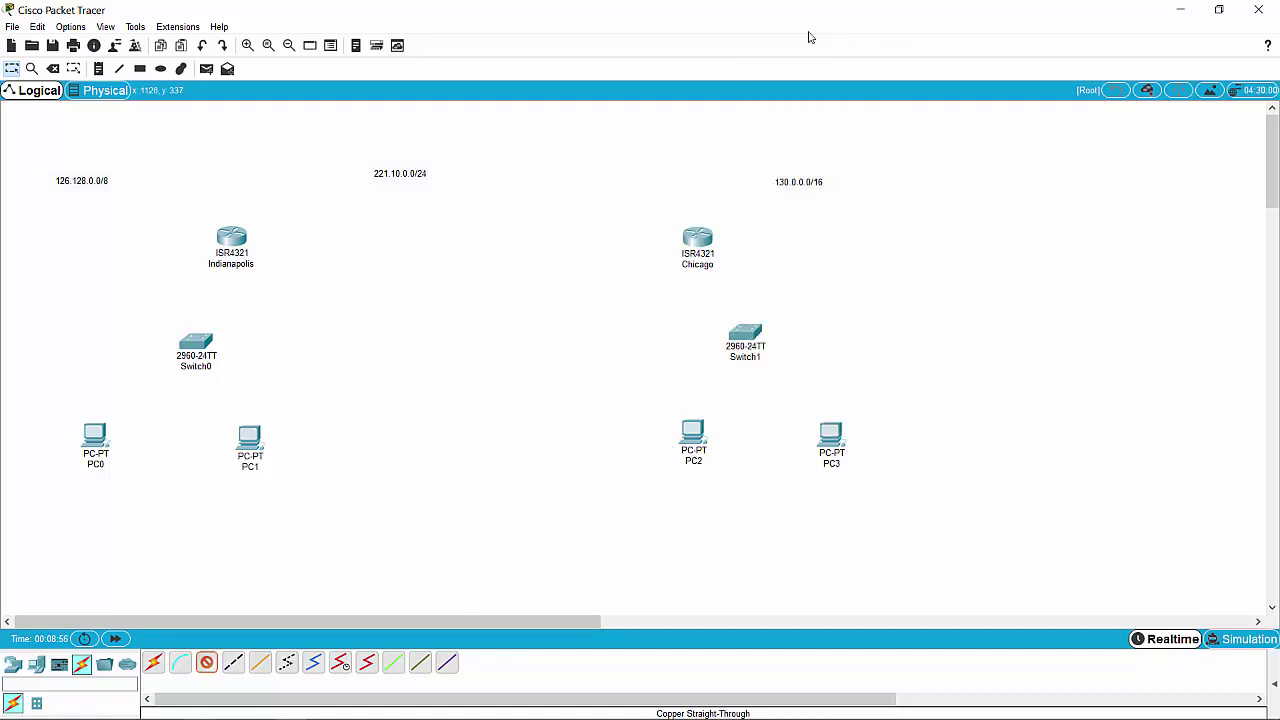
{"action": "left_click", "coordinate": [695, 432]}
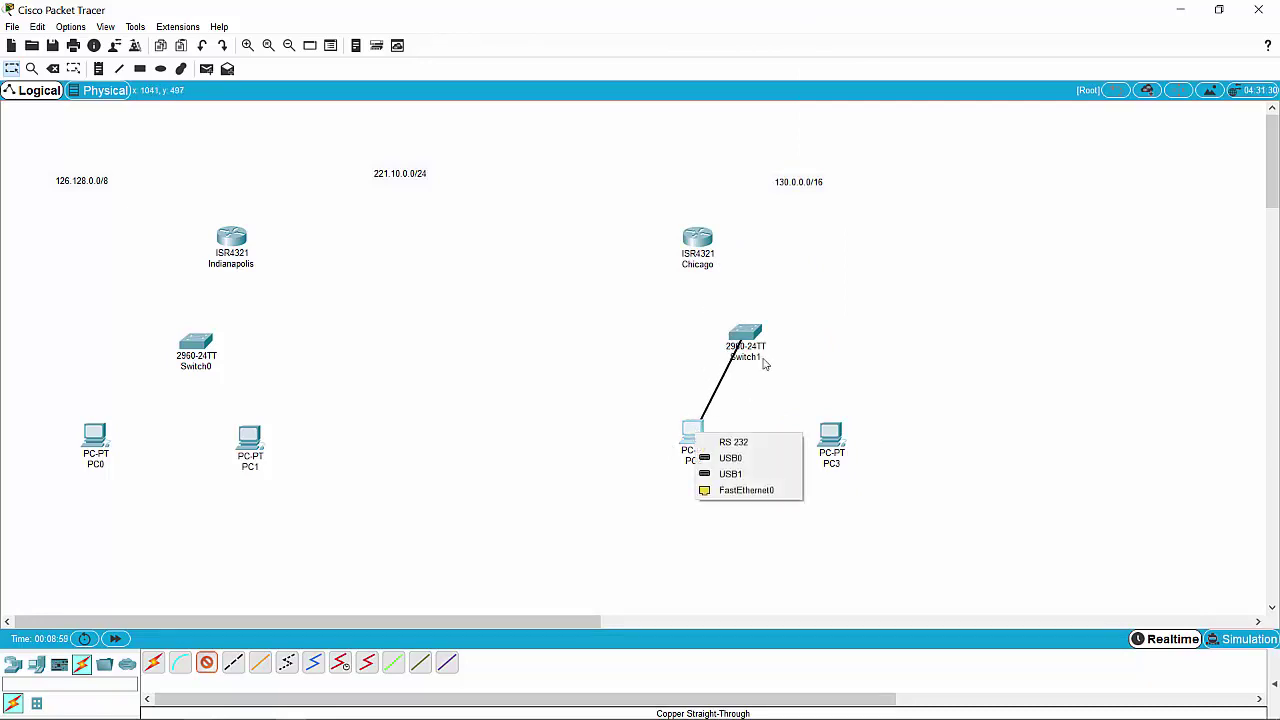
{"action": "left_click", "coordinate": [749, 490]}
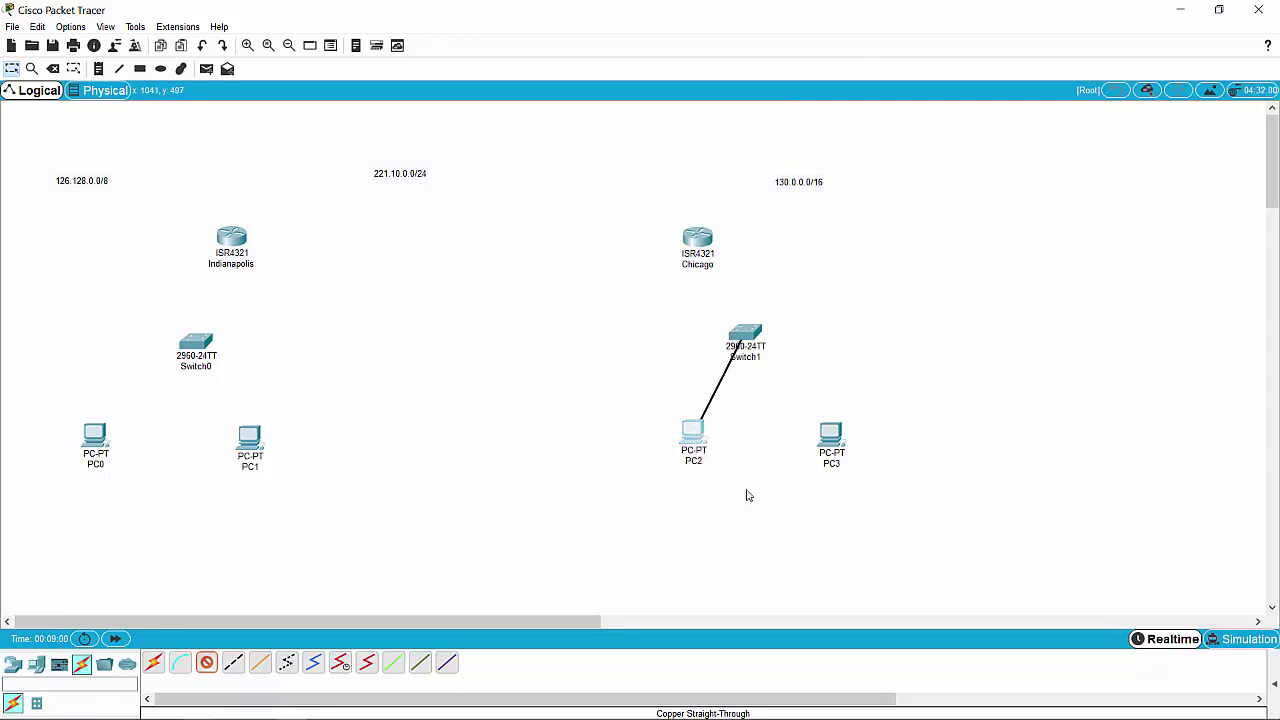
{"action": "left_click", "coordinate": [747, 336]}
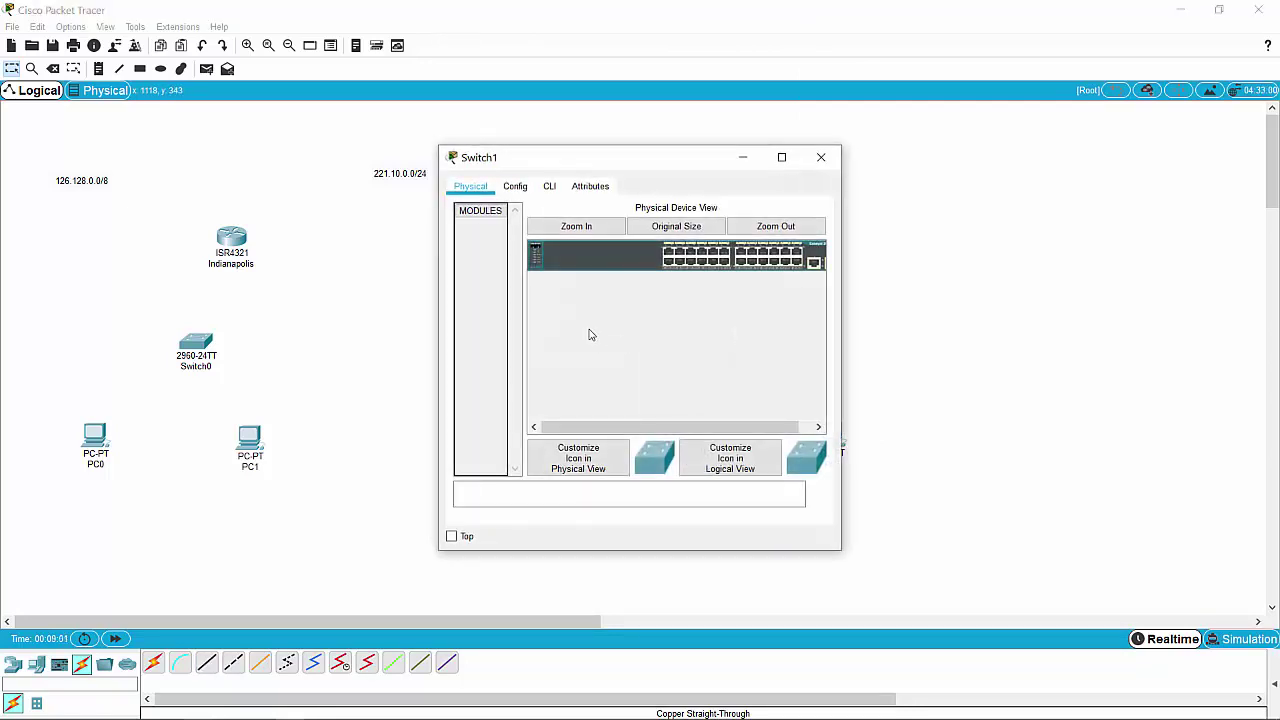
{"action": "left_click", "coordinate": [829, 167]}
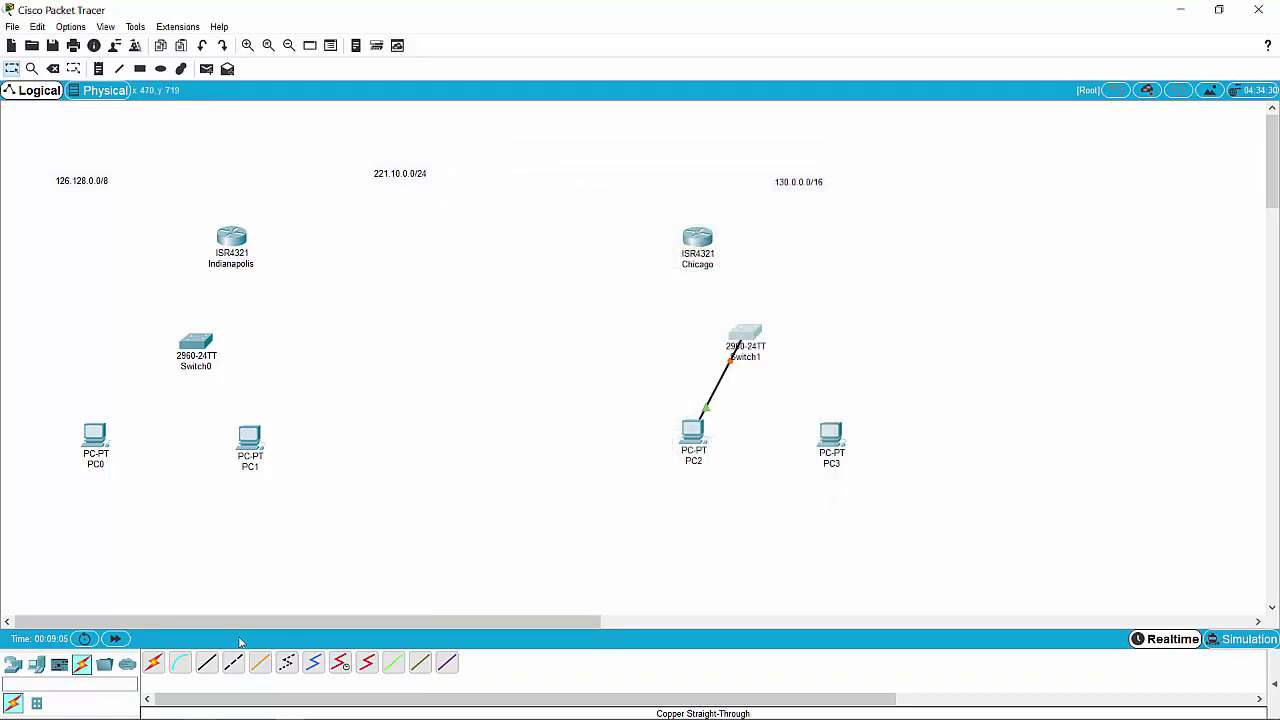
Connect Switch1's FastEthernet0/2 to PC3's FastEthernet0 with a straight-through cable.
{"action": "left_click", "coordinate": [207, 664]}
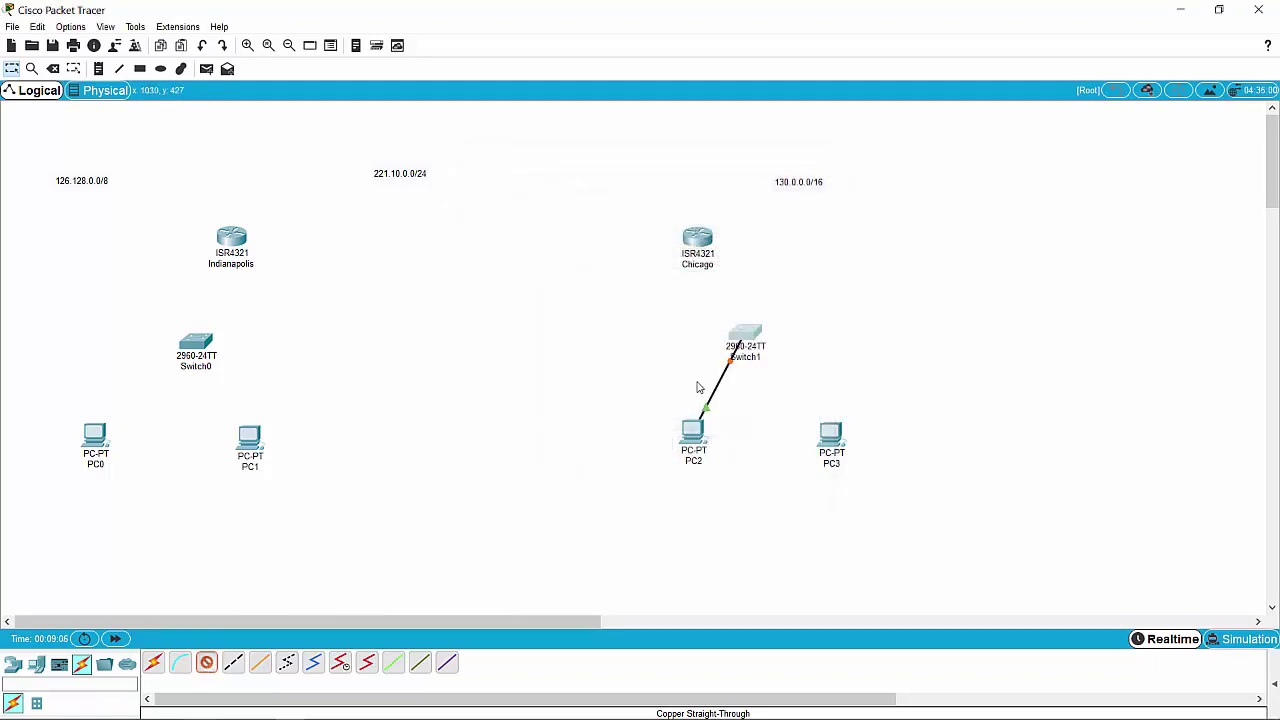
{"action": "left_click", "coordinate": [746, 340]}
{"action": "left_click", "coordinate": [820, 29]}
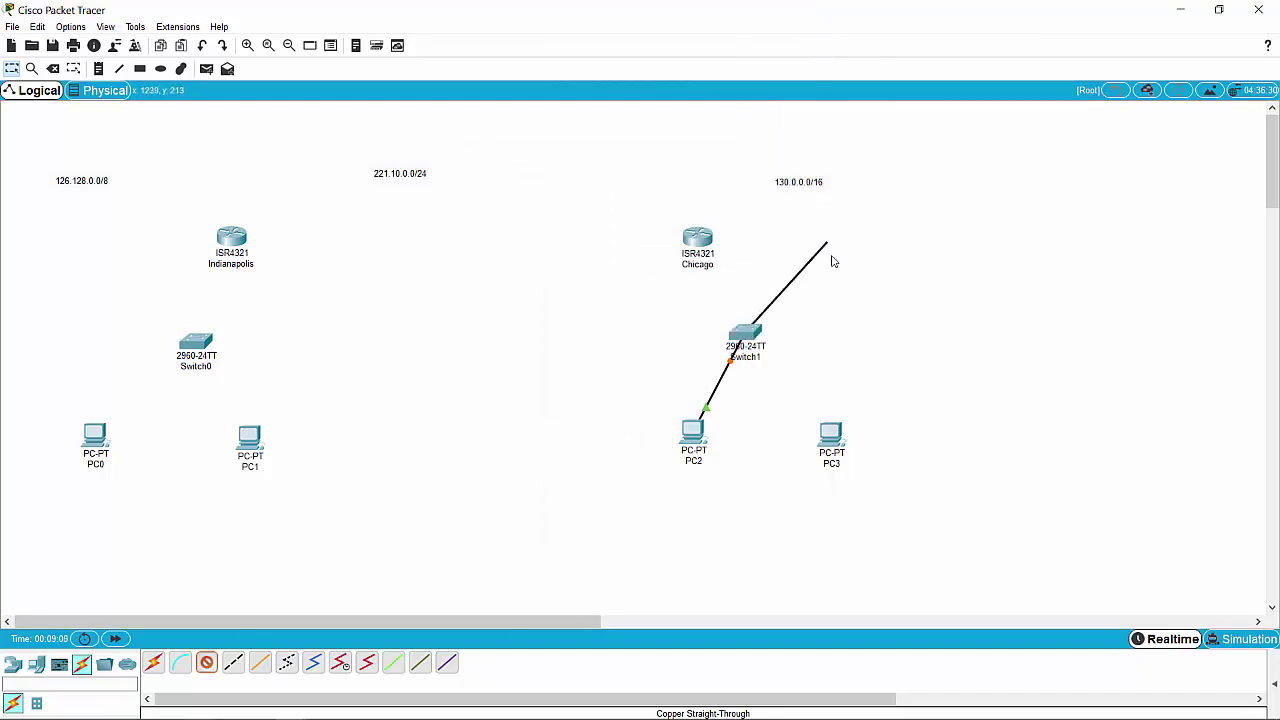
{"action": "left_click", "coordinate": [829, 428]}
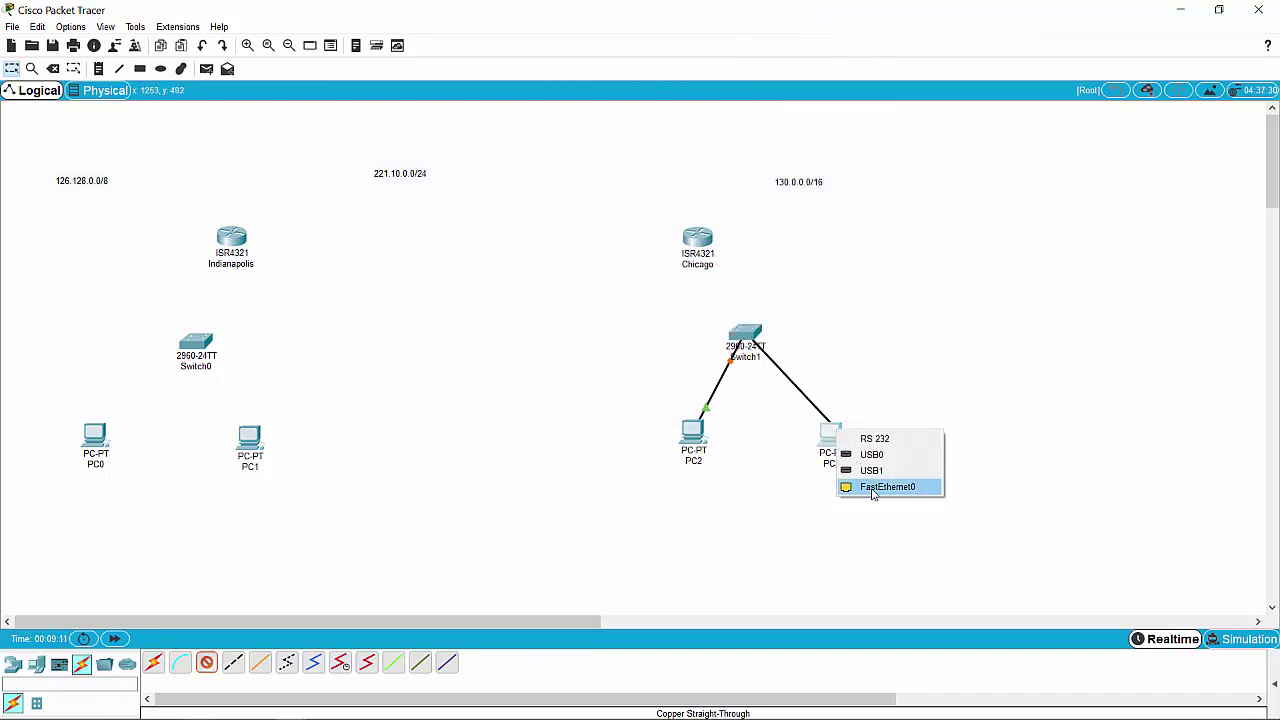
{"action": "left_click", "coordinate": [874, 490]}
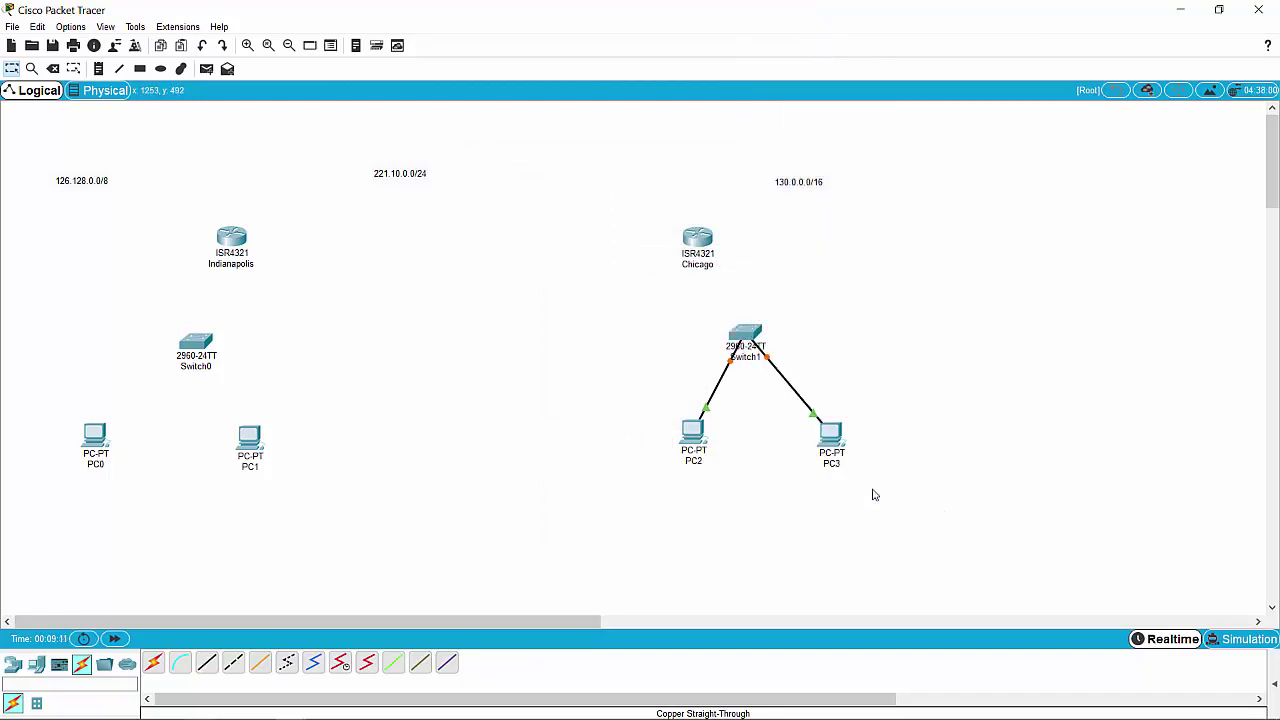
Connect Chicago's GigabitEthernet0/0/0 to Switch1's GigabitEthernet0/1.
{"action": "left_click", "coordinate": [207, 664]}
{"action": "left_click", "coordinate": [704, 240]}
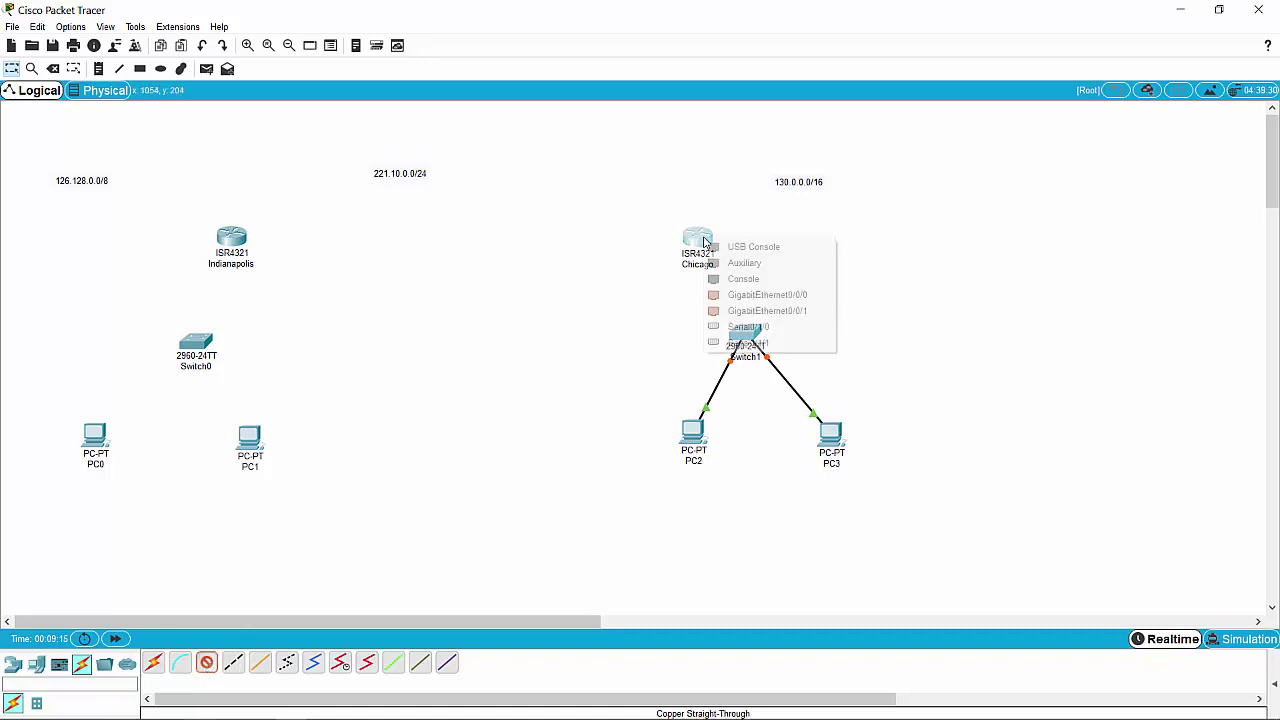
{"action": "left_click", "coordinate": [751, 295]}
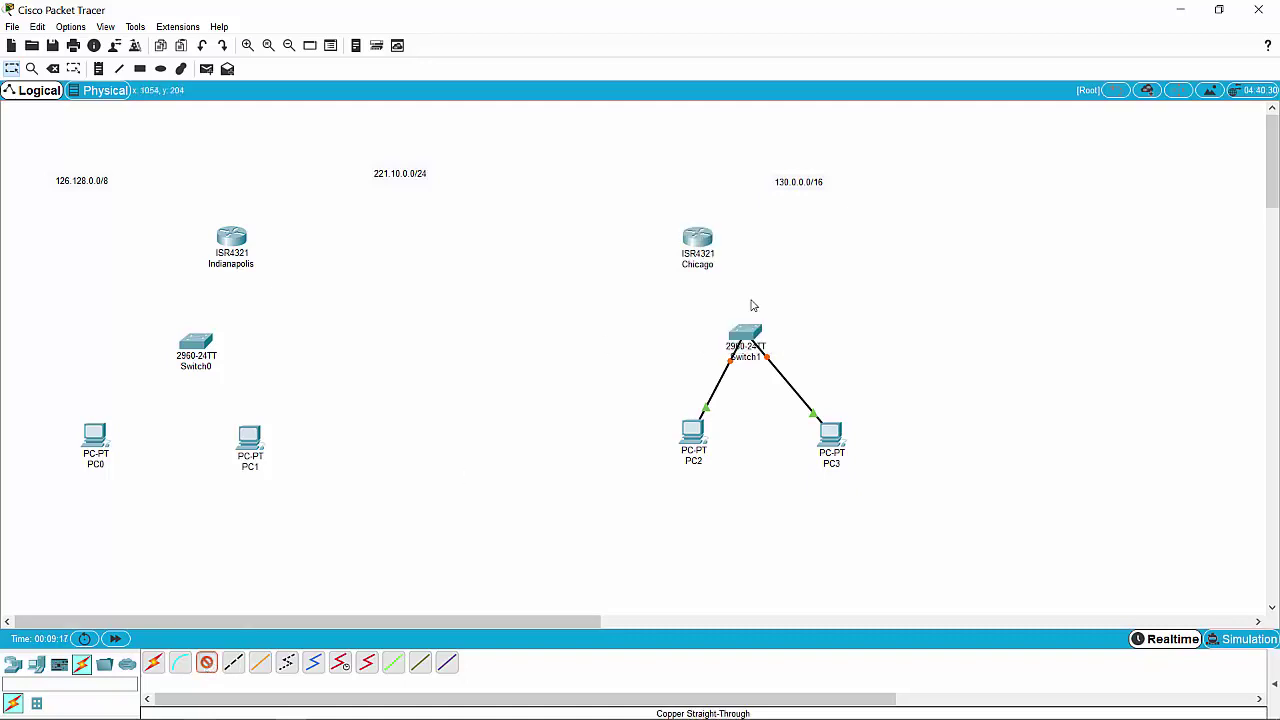
{"action": "left_click", "coordinate": [749, 338]}
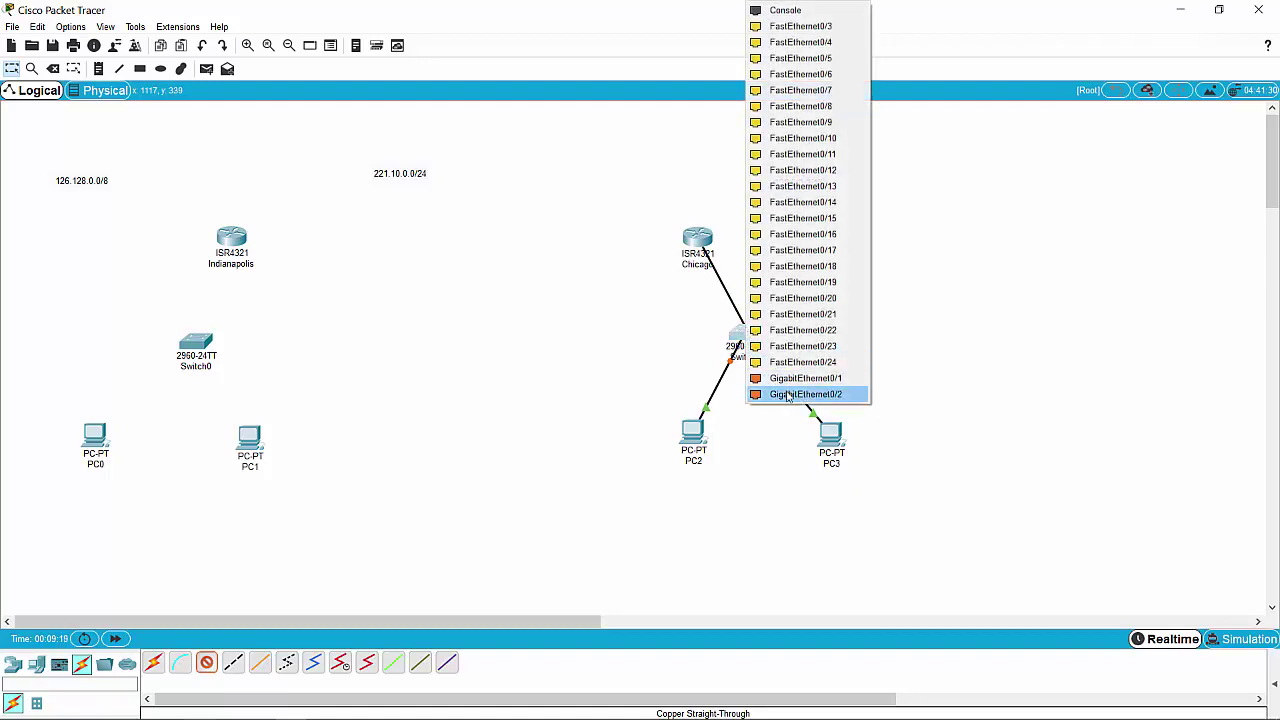
{"action": "left_click", "coordinate": [789, 380]}
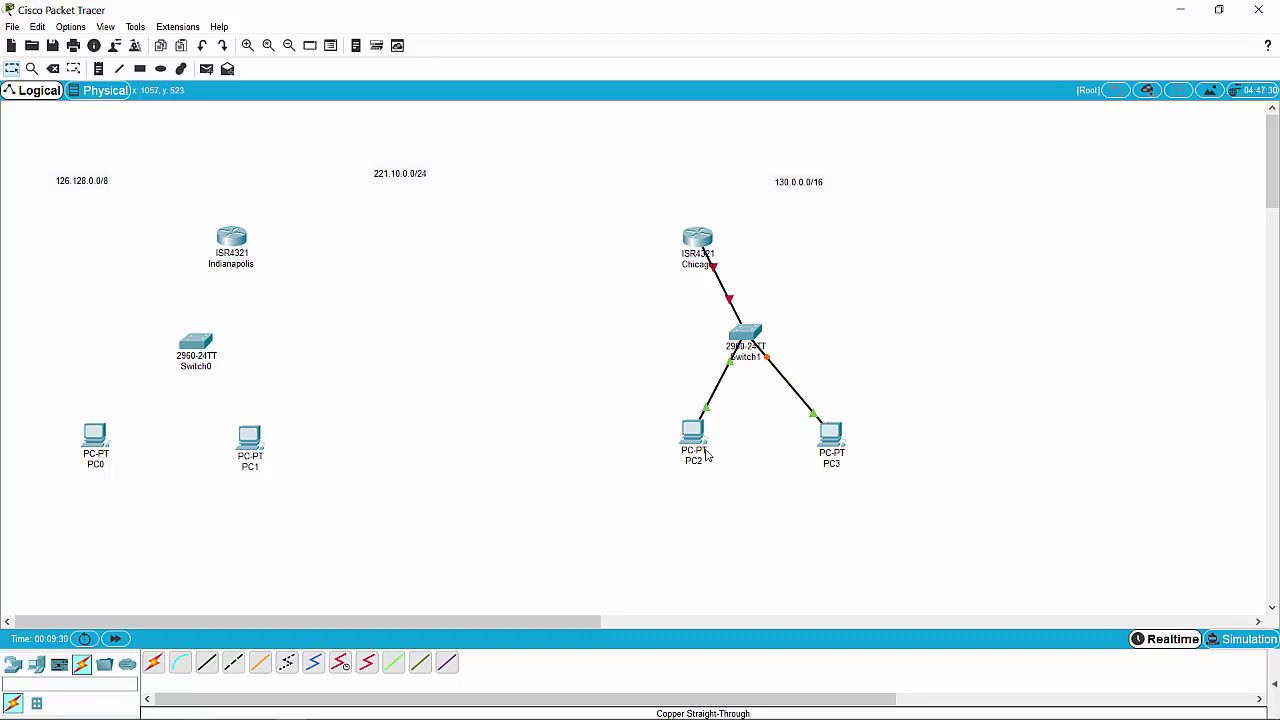
Cable Switch0 FastEthernet0/1 to PC0 and FastEthernet0/3 to PC1.
{"action": "mouse_move", "coordinate": [705, 455]}
{"action": "left_click", "coordinate": [210, 663]}
{"action": "left_click", "coordinate": [195, 345]}
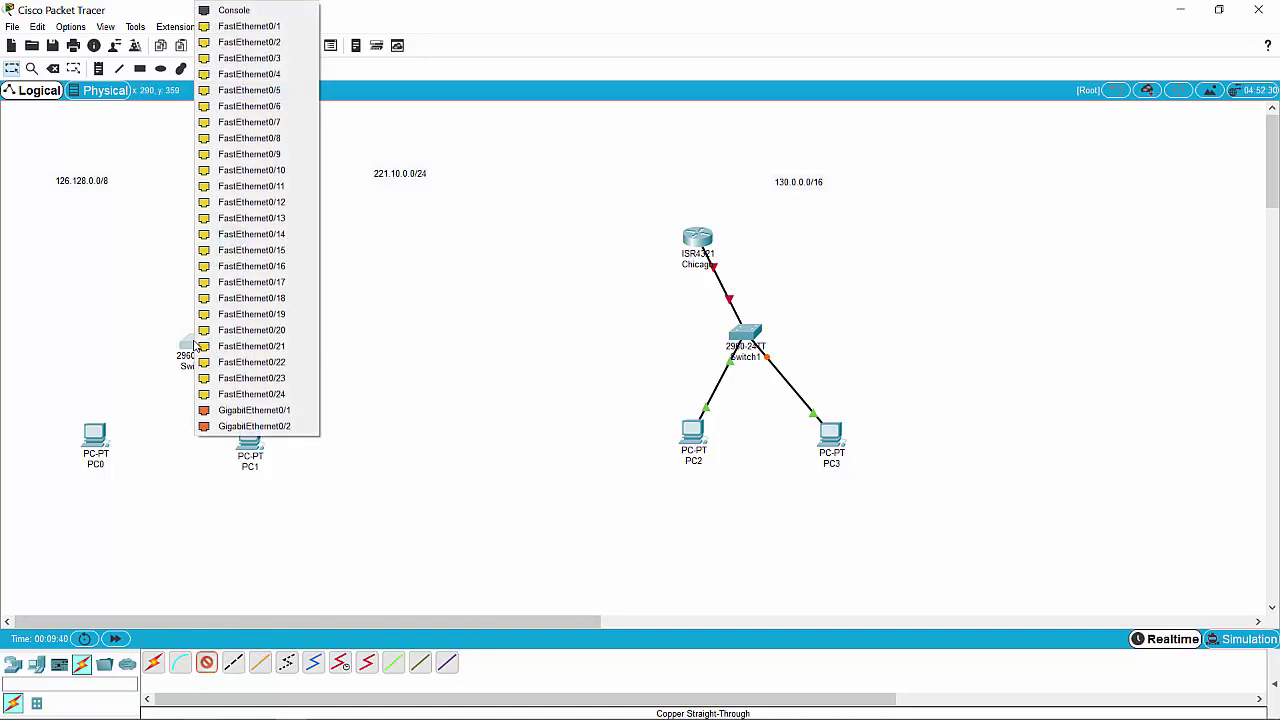
{"action": "left_click", "coordinate": [276, 27]}
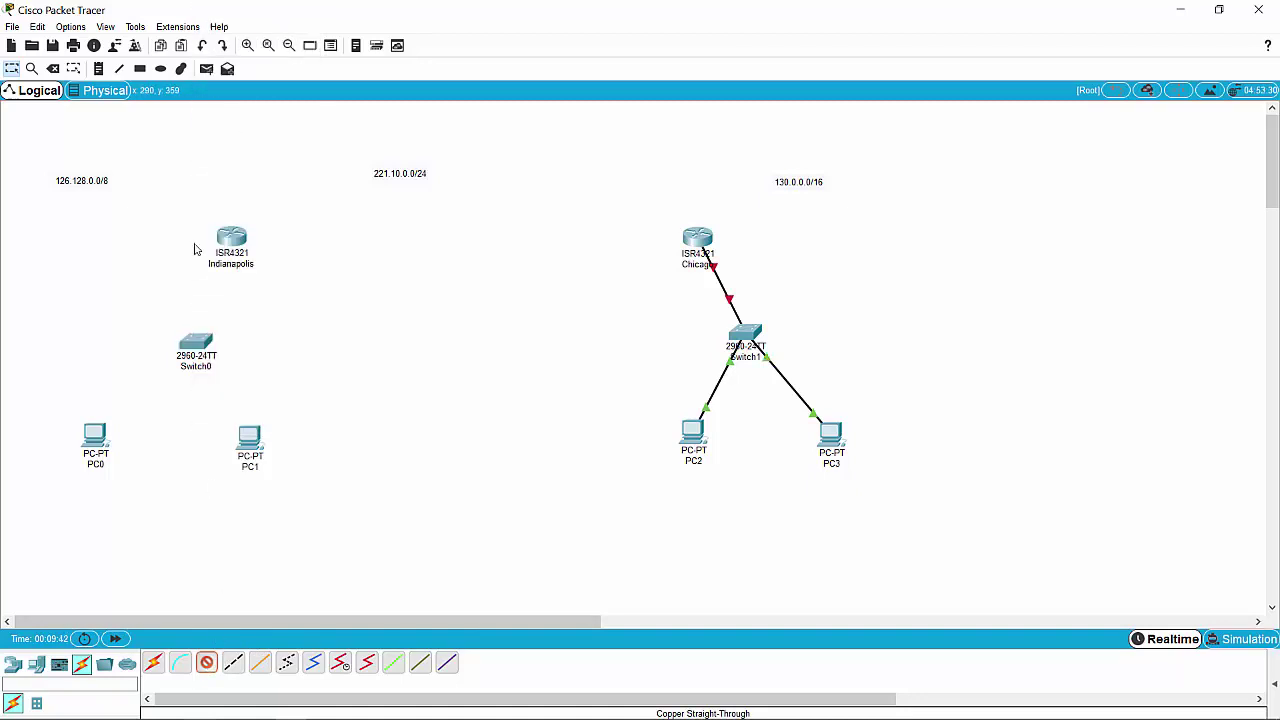
{"action": "left_click", "coordinate": [104, 441]}
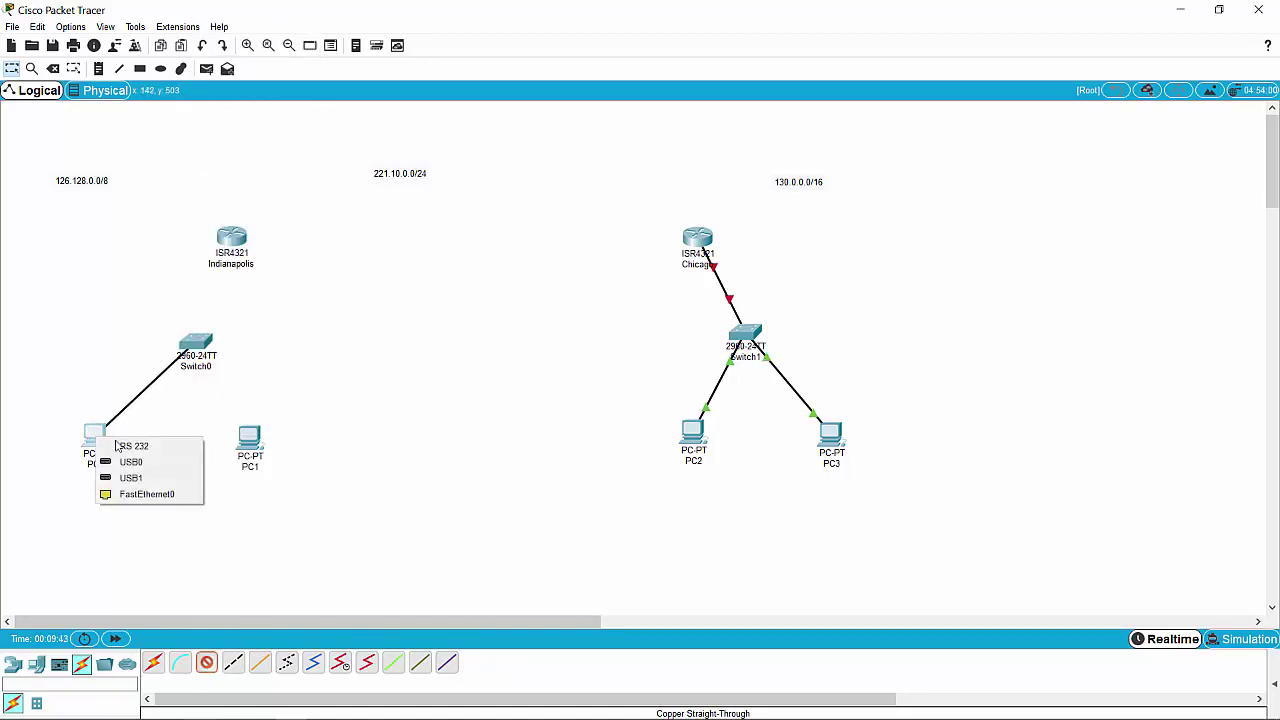
{"action": "left_click", "coordinate": [137, 494]}
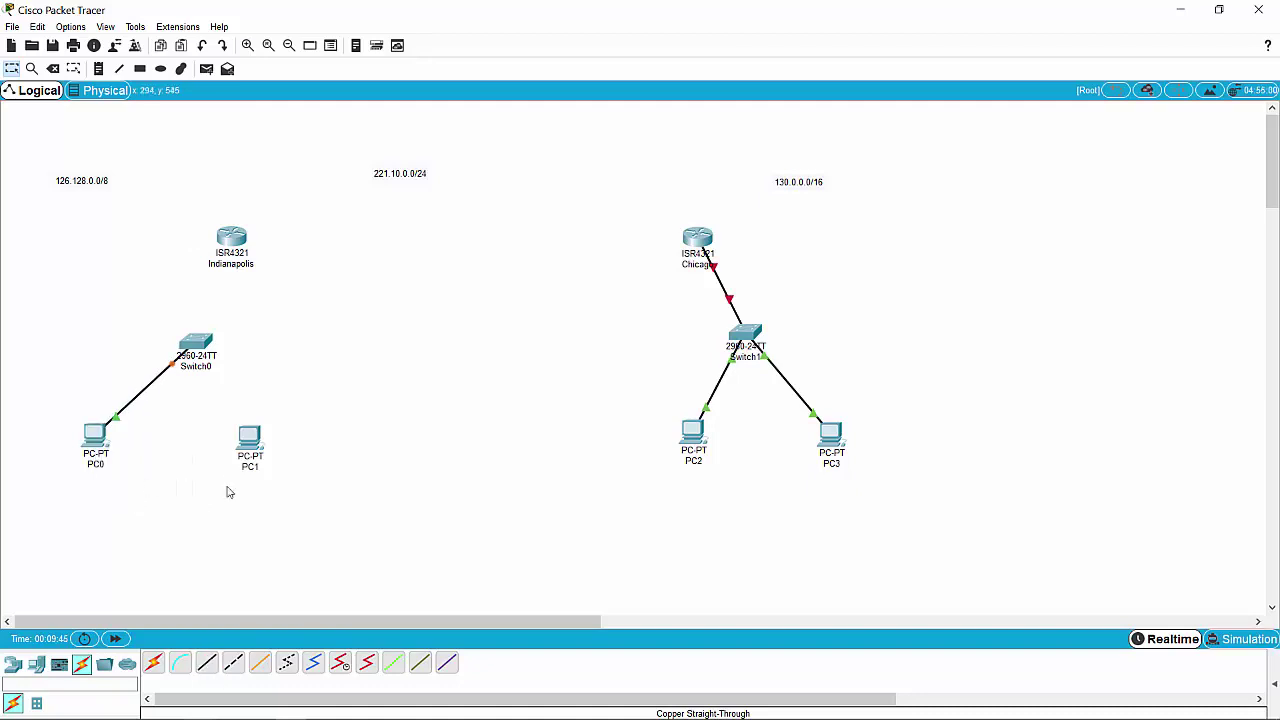
{"action": "left_click", "coordinate": [202, 344]}
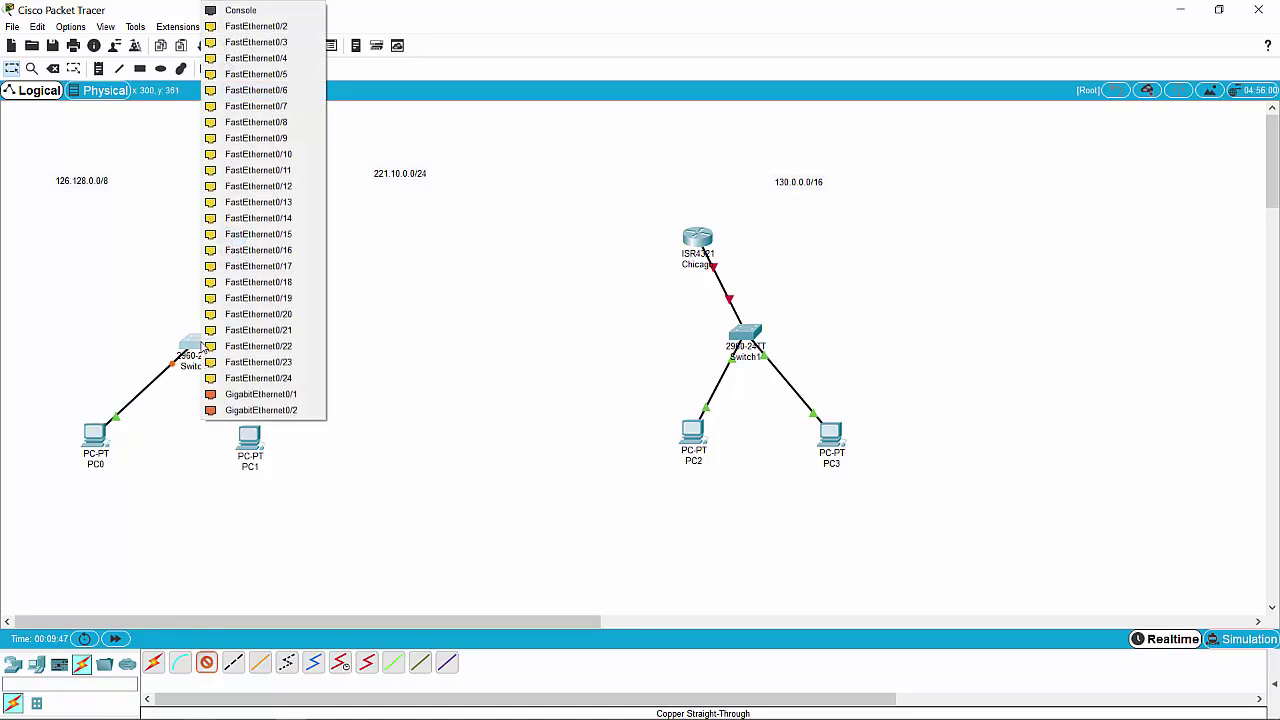
{"action": "left_click", "coordinate": [257, 43]}
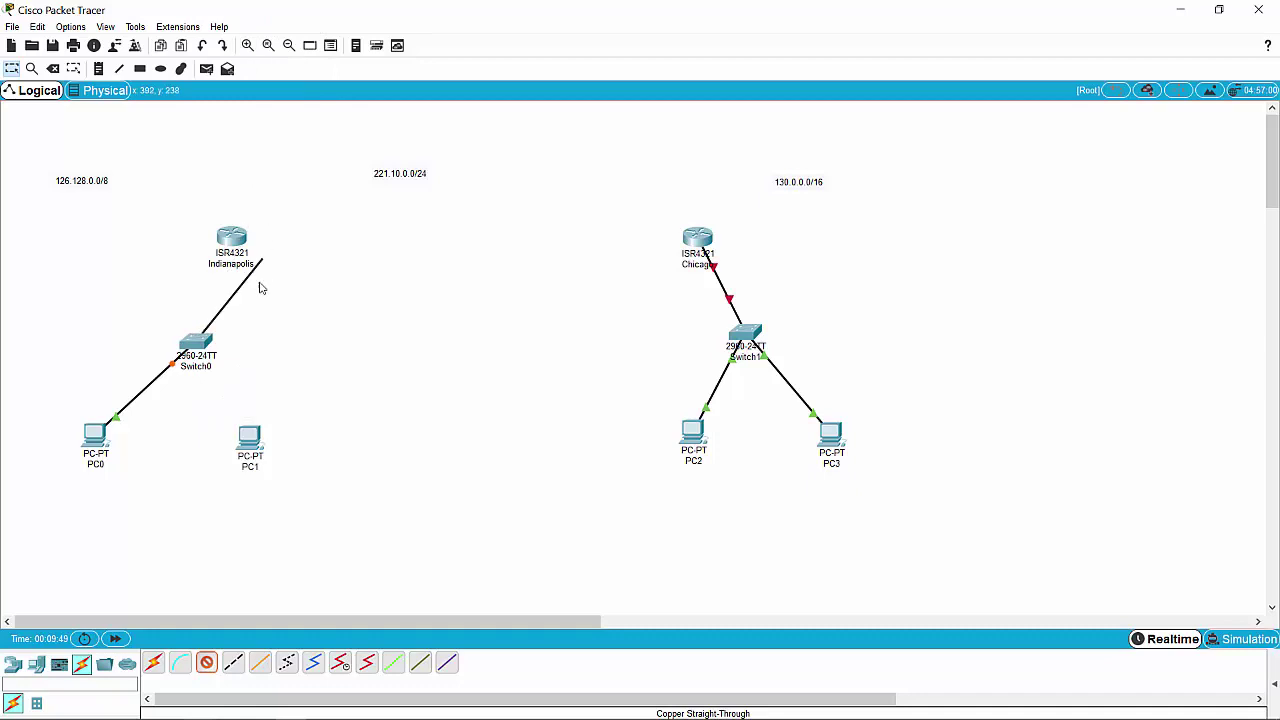
{"action": "left_click", "coordinate": [252, 452]}
{"action": "left_click", "coordinate": [289, 488]}
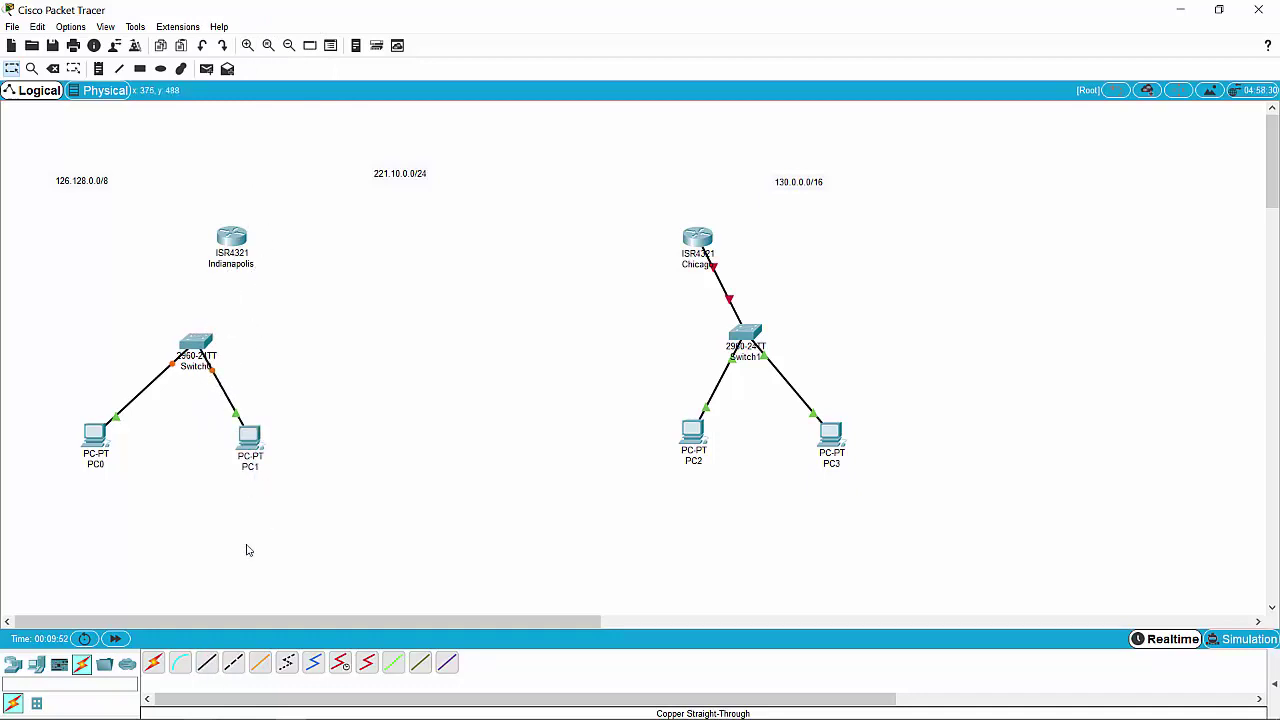
Connect the Indianapolis router to Switch0's GigabitEthernet0/1.
{"action": "left_click", "coordinate": [205, 665]}
{"action": "left_click", "coordinate": [254, 241]}
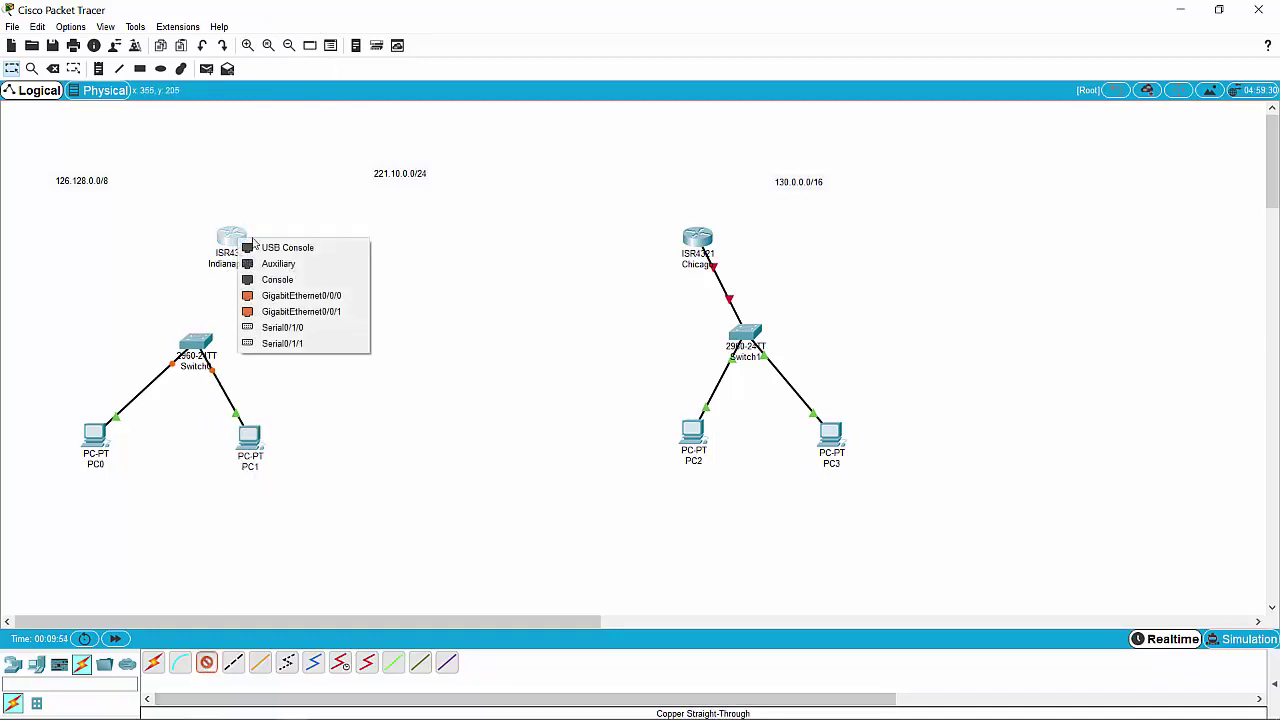
{"action": "left_click", "coordinate": [288, 295]}
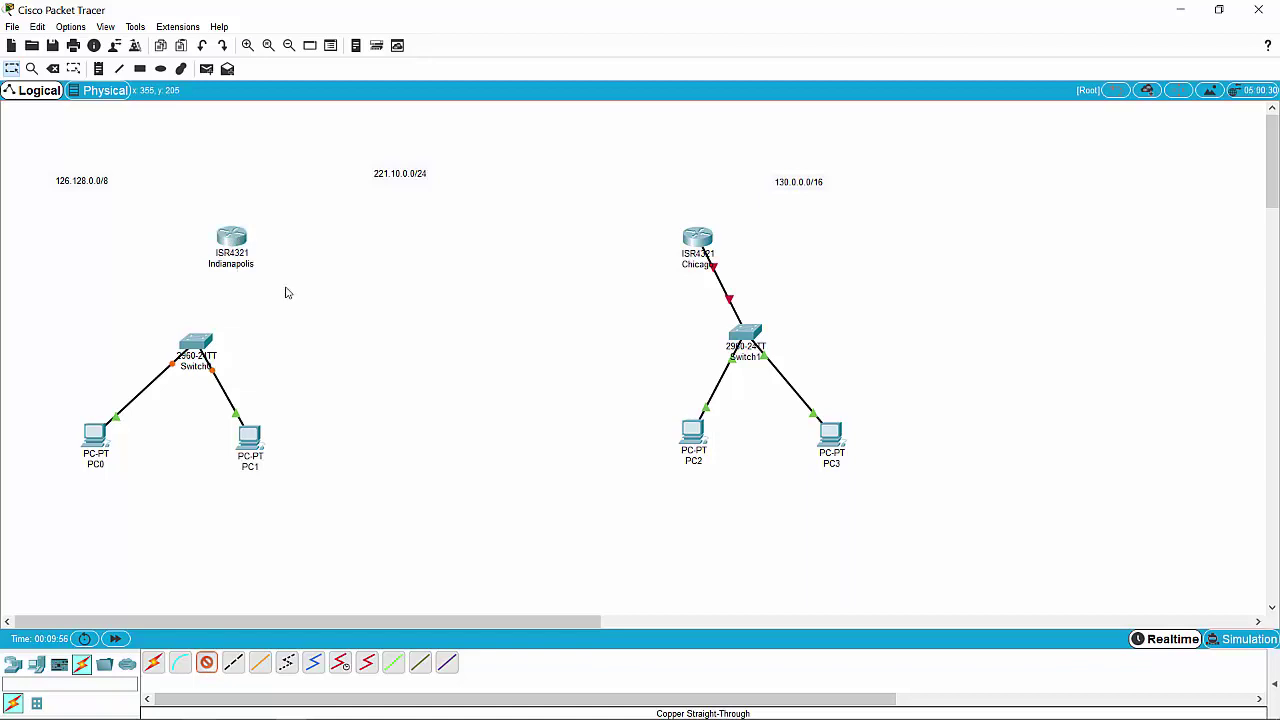
{"action": "left_click", "coordinate": [198, 342]}
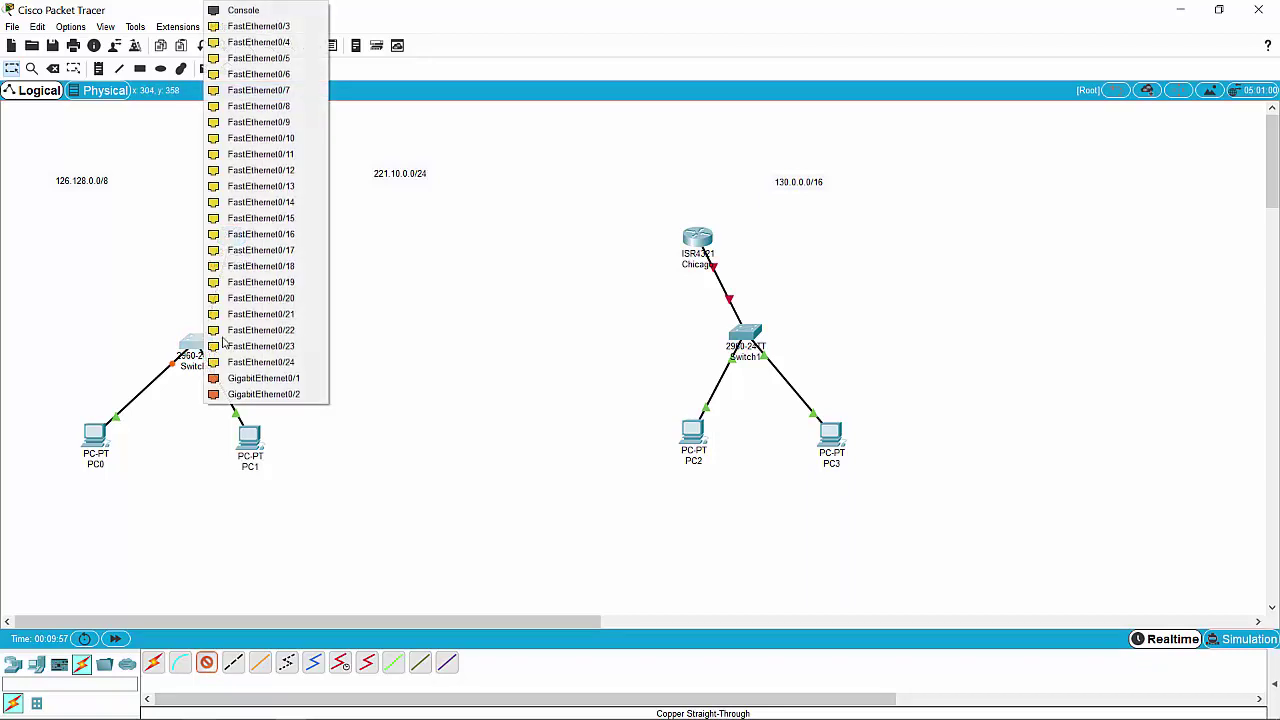
{"action": "left_click", "coordinate": [287, 378]}
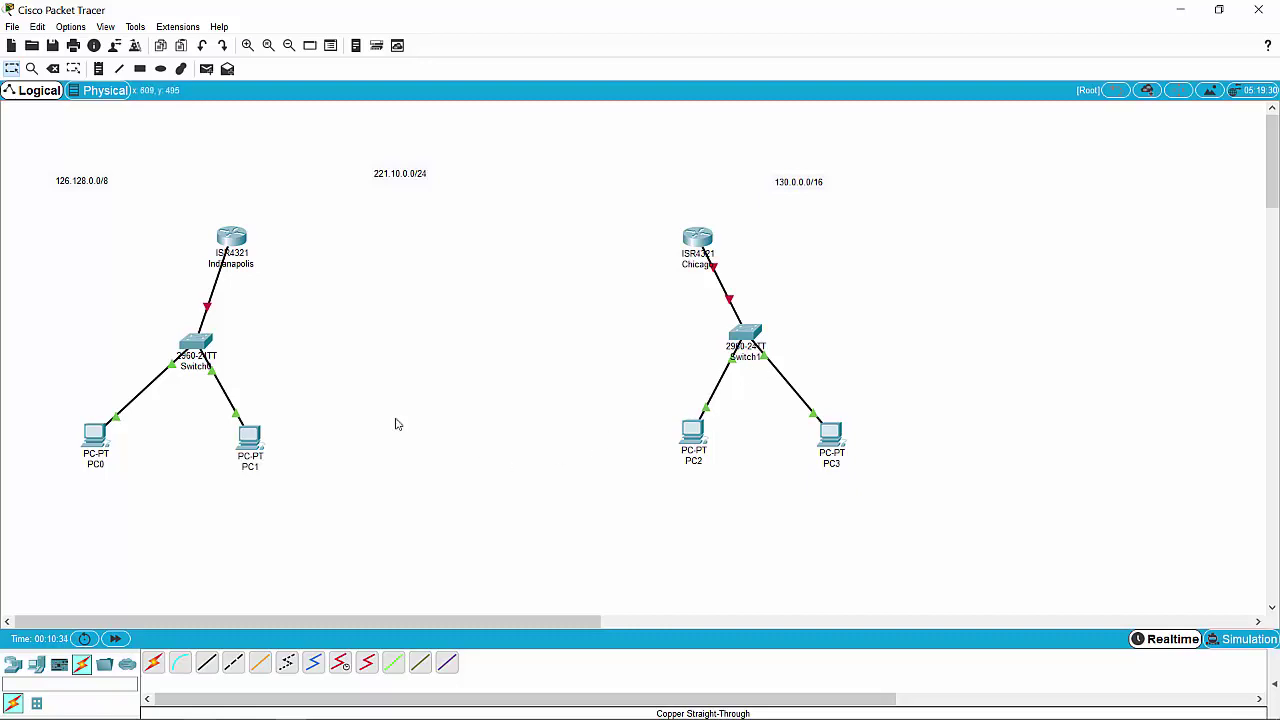
Open the Indianapolis router's device window to view its NIM-2T hardware.
{"action": "left_click", "coordinate": [234, 240]}
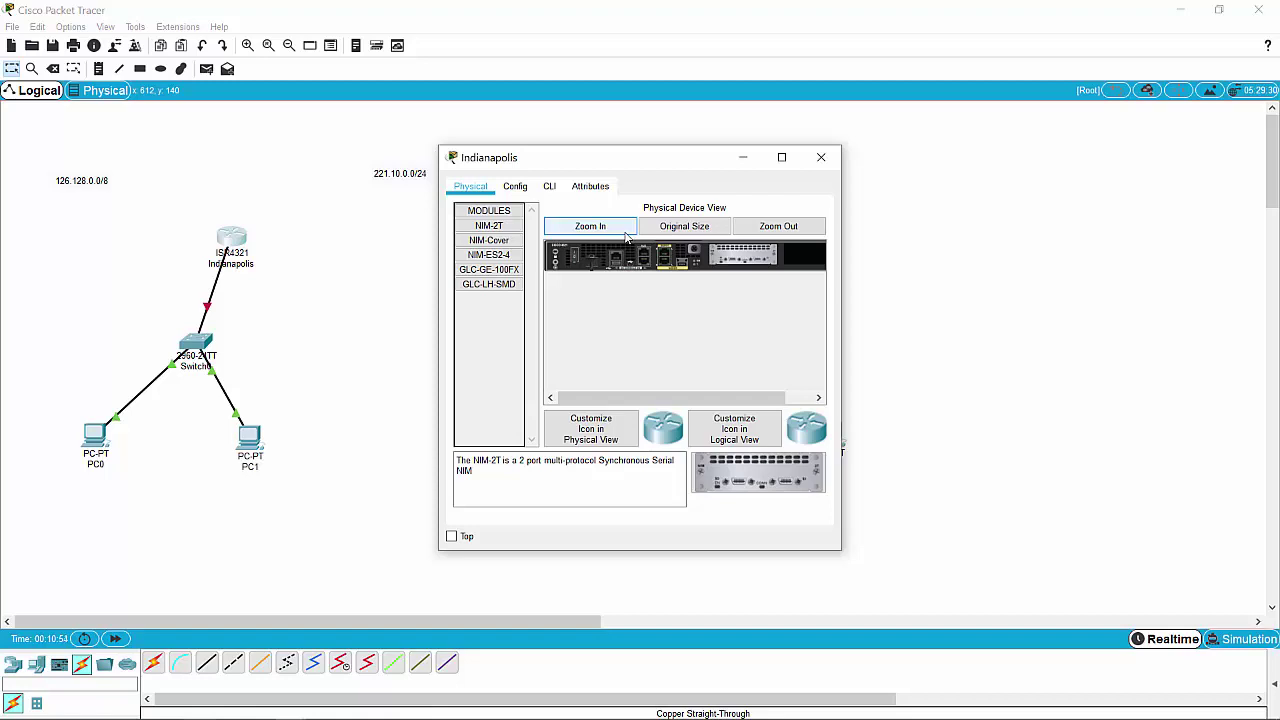
Set Indianapolis GigabitEthernet0/0/0 to 126.128.0.1 with the default 255.0.0.0 mask.
{"action": "left_click", "coordinate": [518, 190]}
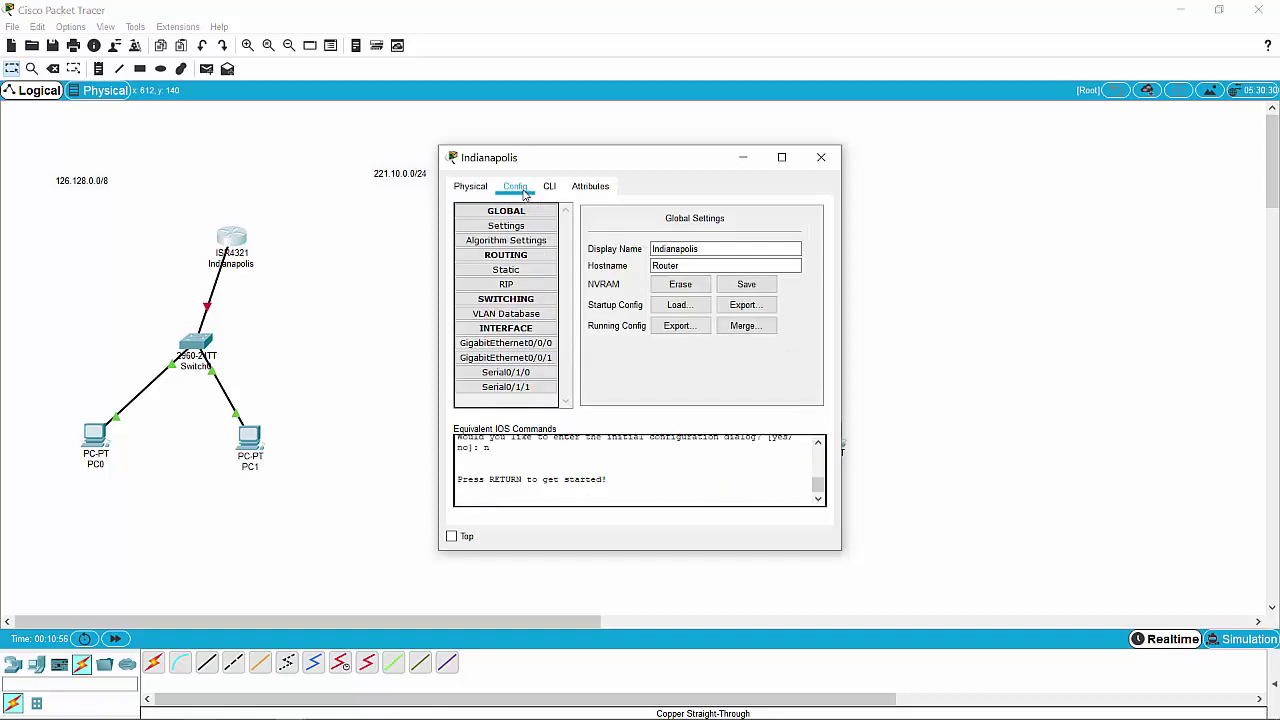
{"action": "left_click", "coordinate": [538, 348]}
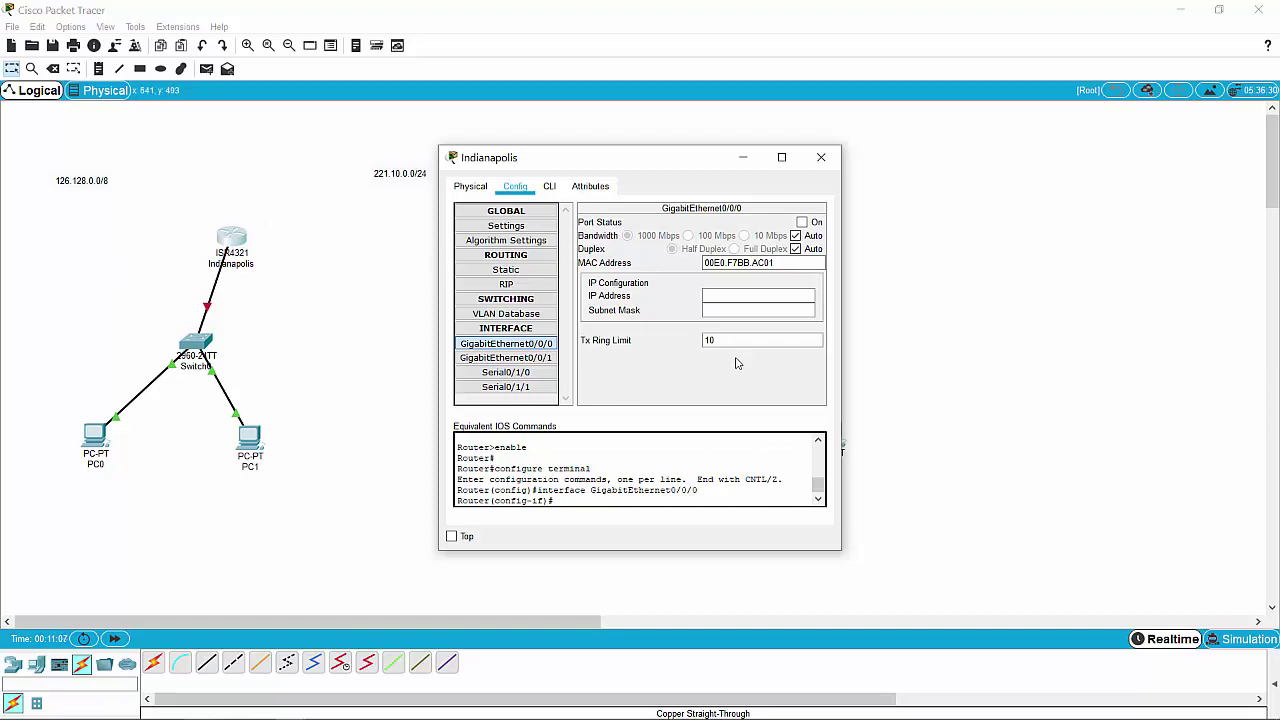
{"action": "left_click", "coordinate": [769, 296]}
{"action": "type", "text": "126.128.0.1"}
{"action": "left_click", "coordinate": [778, 311]}
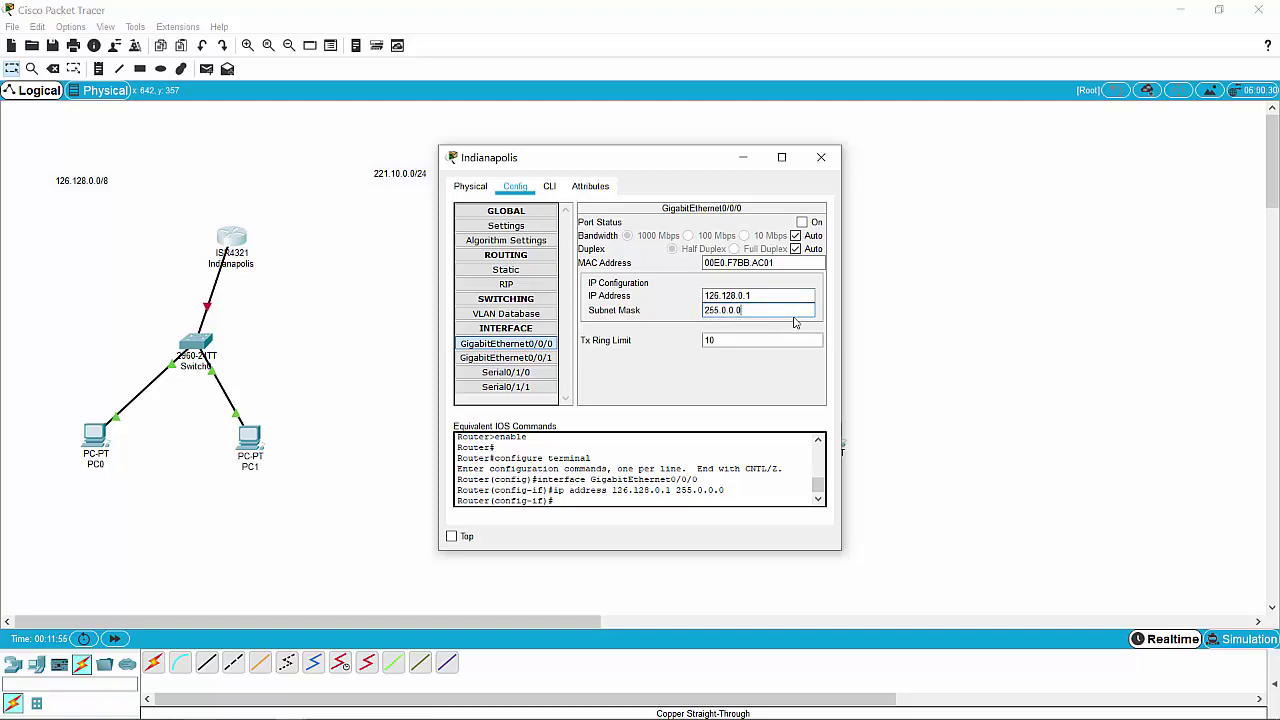
Switch Indianapolis's GigabitEthernet0/0/0 port status on and close the router window.
{"action": "left_click", "coordinate": [747, 294]}
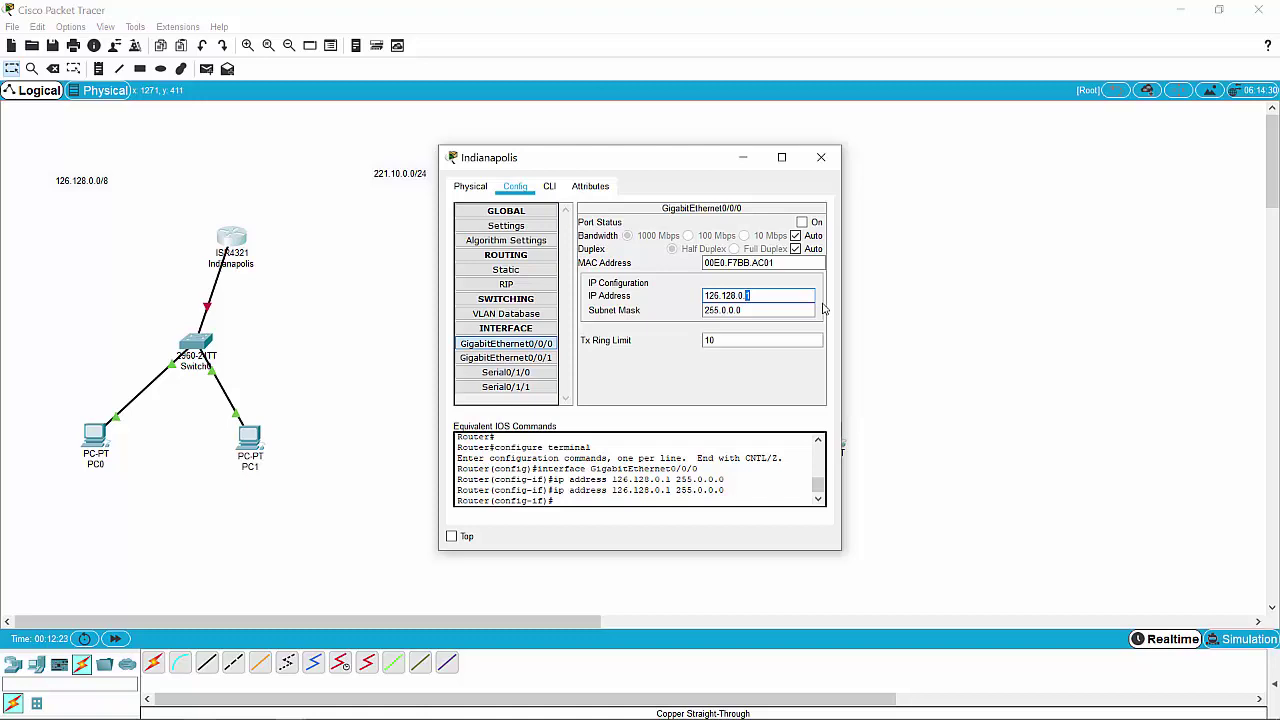
{"action": "left_click", "coordinate": [802, 223]}
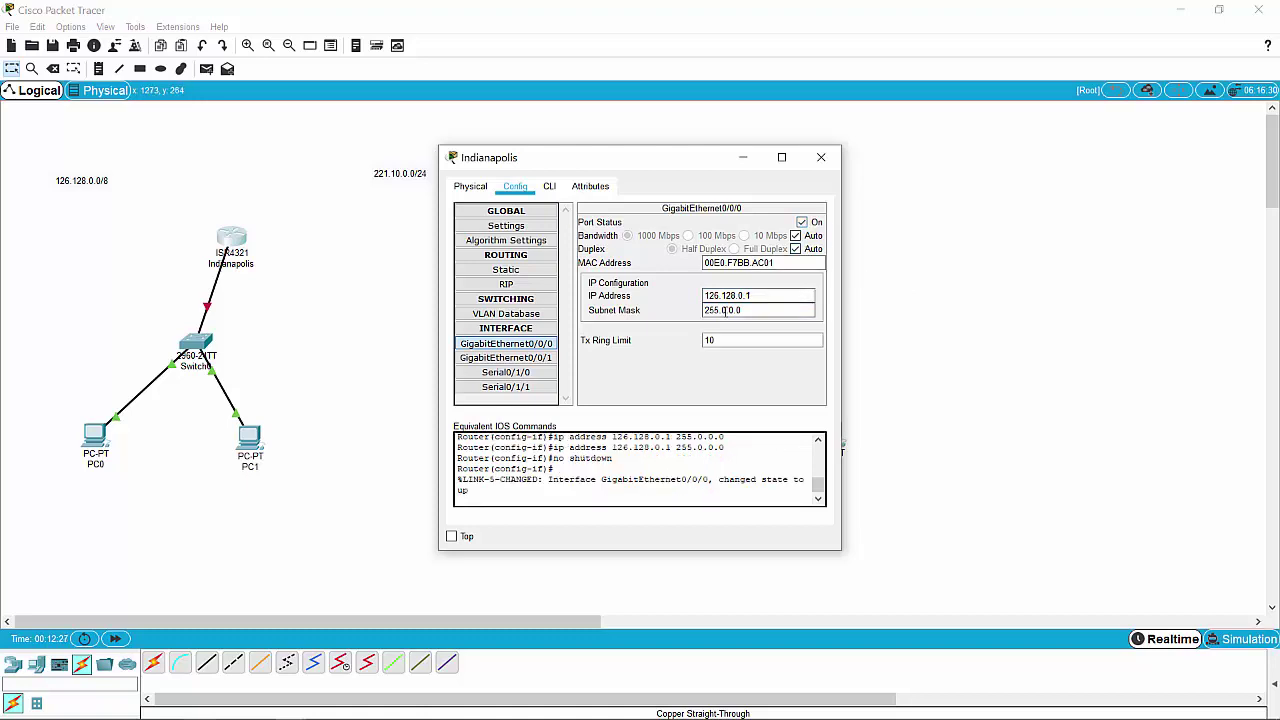
{"action": "left_click", "coordinate": [821, 157]}
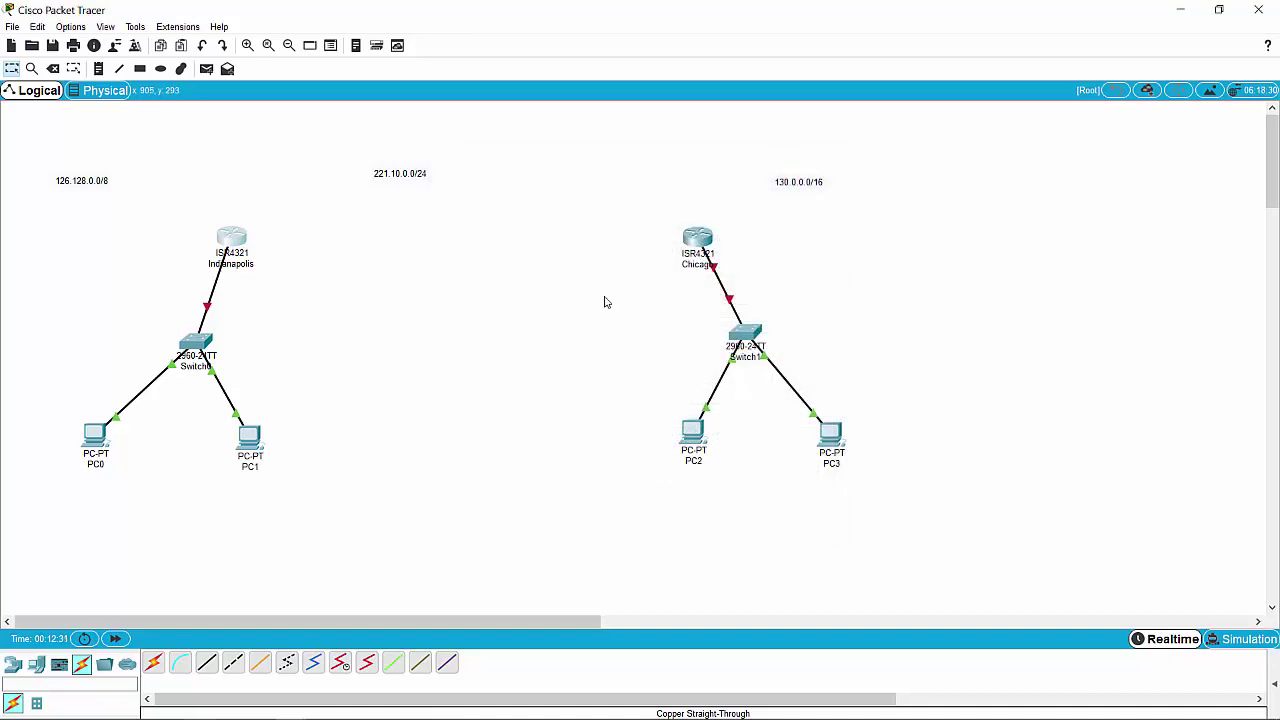
Give Chicago's GigabitEthernet0/0/0 address 130.0.0.1 with mask 255.255.0.0, then close.
{"action": "left_click", "coordinate": [705, 248]}
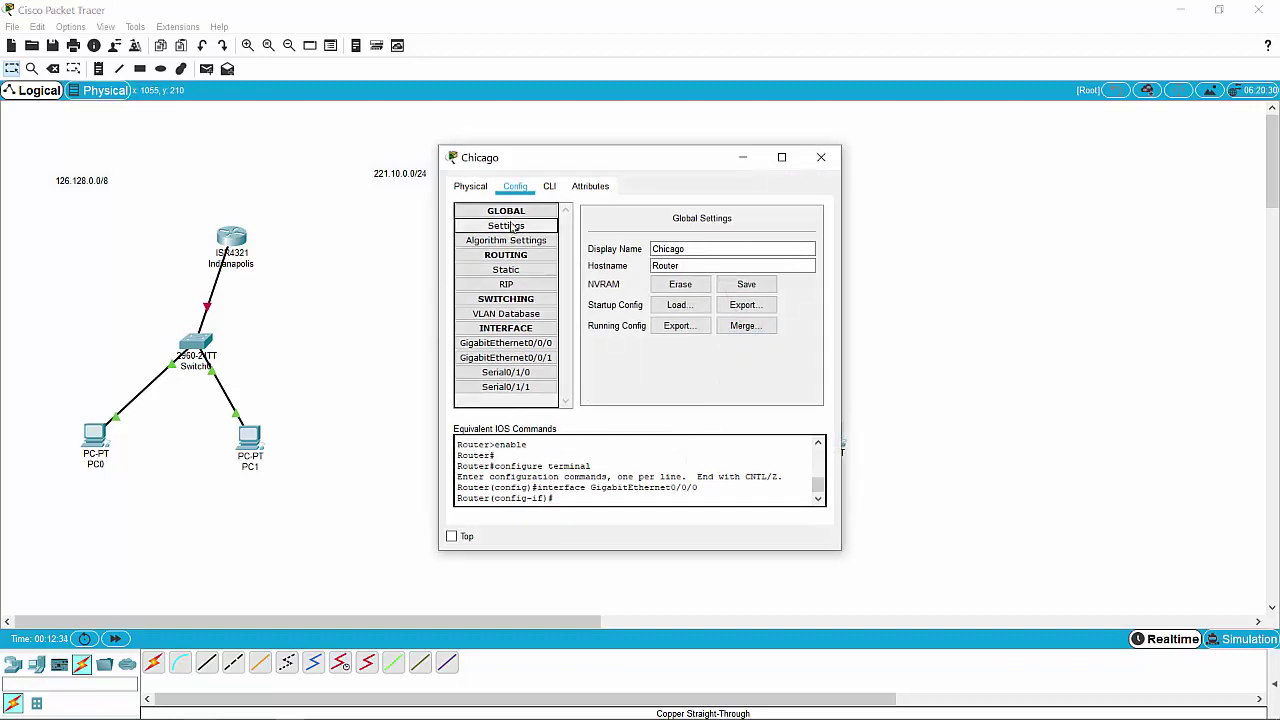
{"action": "left_click", "coordinate": [506, 343]}
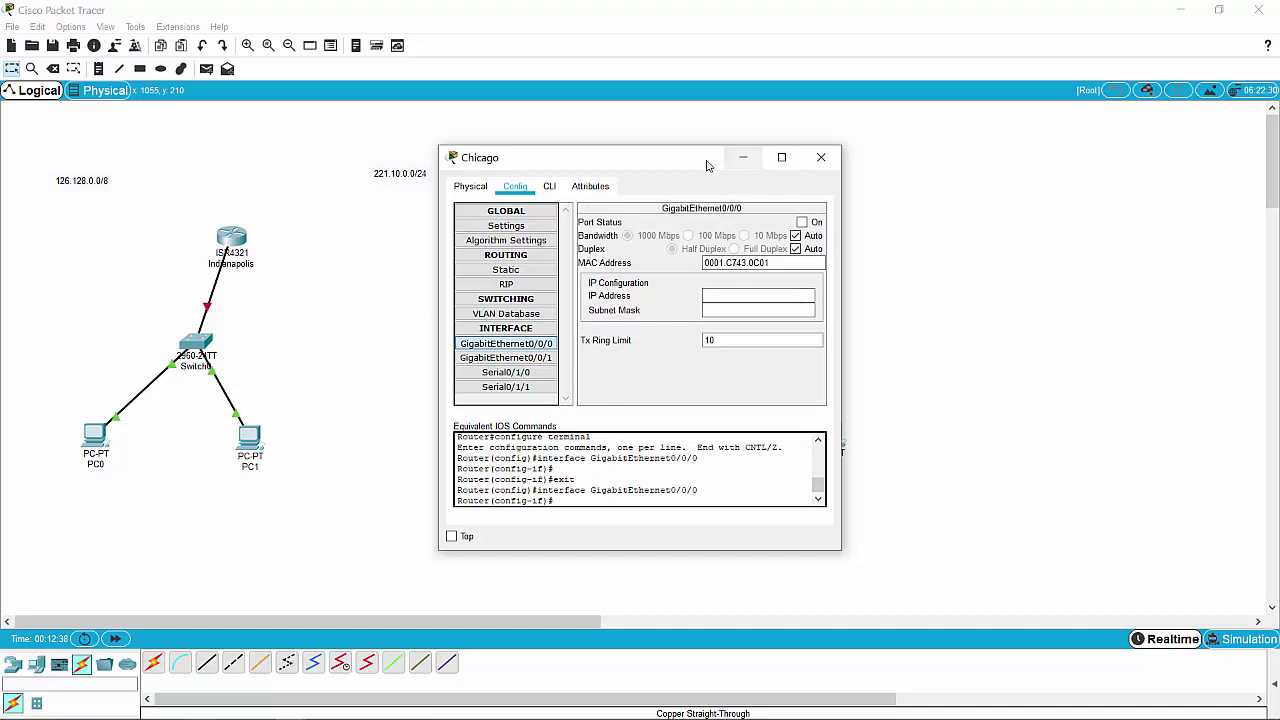
{"action": "left_click_drag", "start_coordinate": [721, 161], "coordinate": [595, 152]}
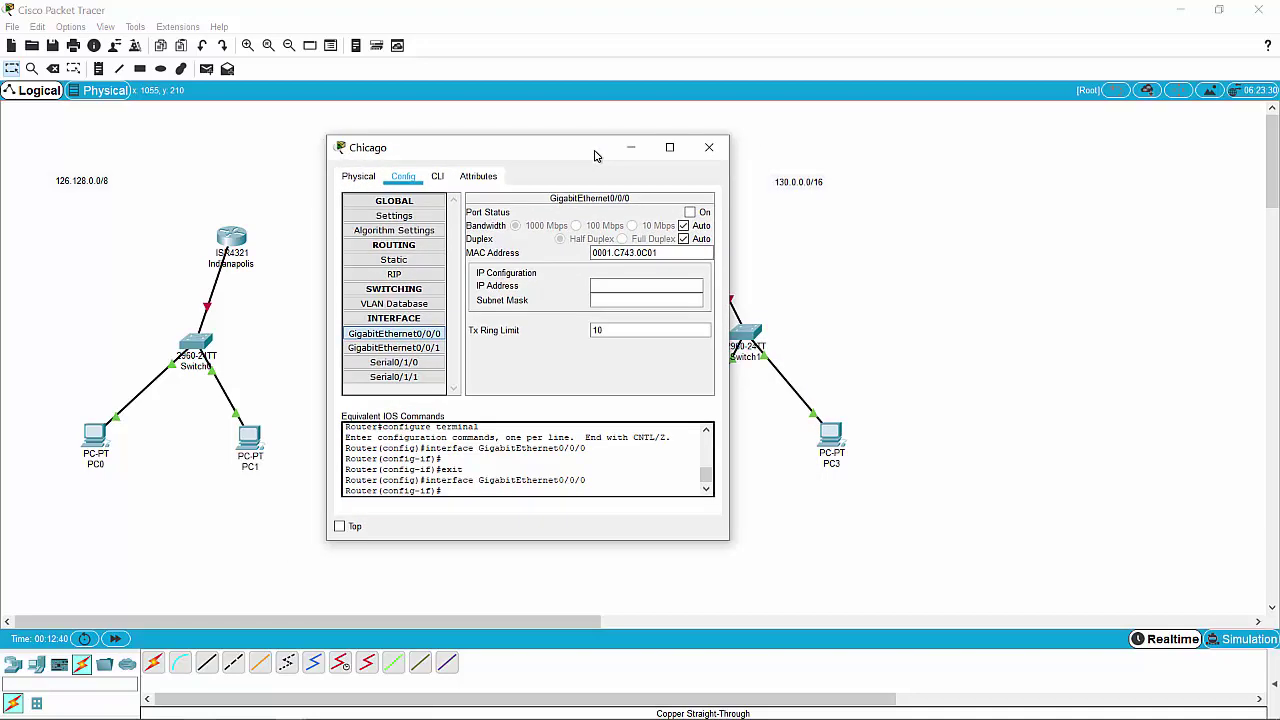
{"action": "left_click", "coordinate": [630, 285]}
{"action": "type", "text": "130.0.0.1"}
{"action": "left_click", "coordinate": [676, 300]}
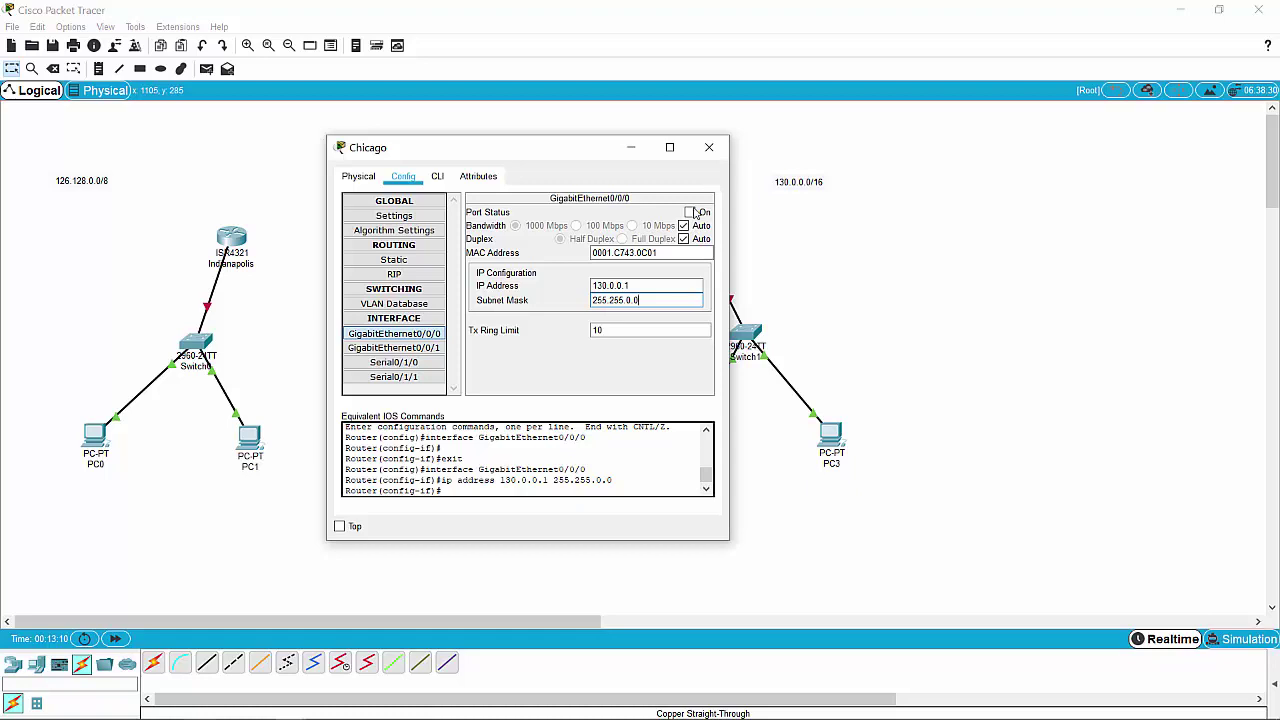
{"action": "left_click", "coordinate": [716, 152]}
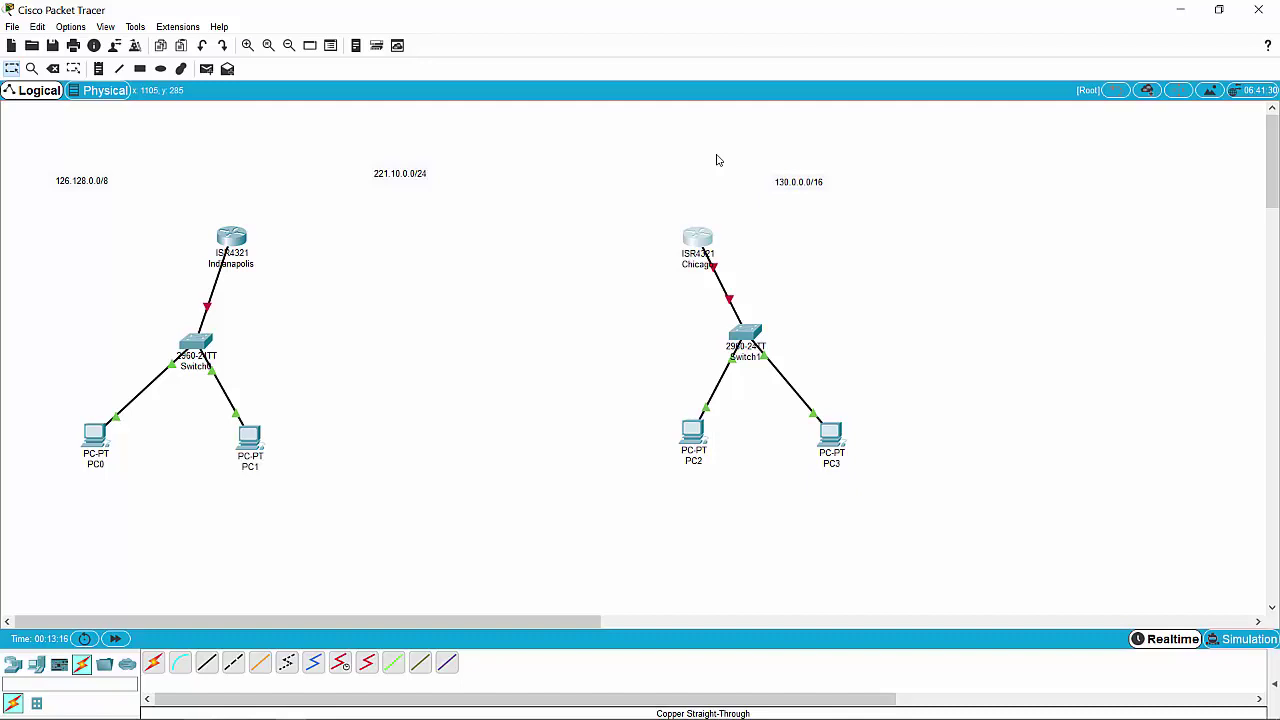
Turn on Chicago's GigabitEthernet0/0/0 port and close its window.
{"action": "left_click", "coordinate": [700, 242]}
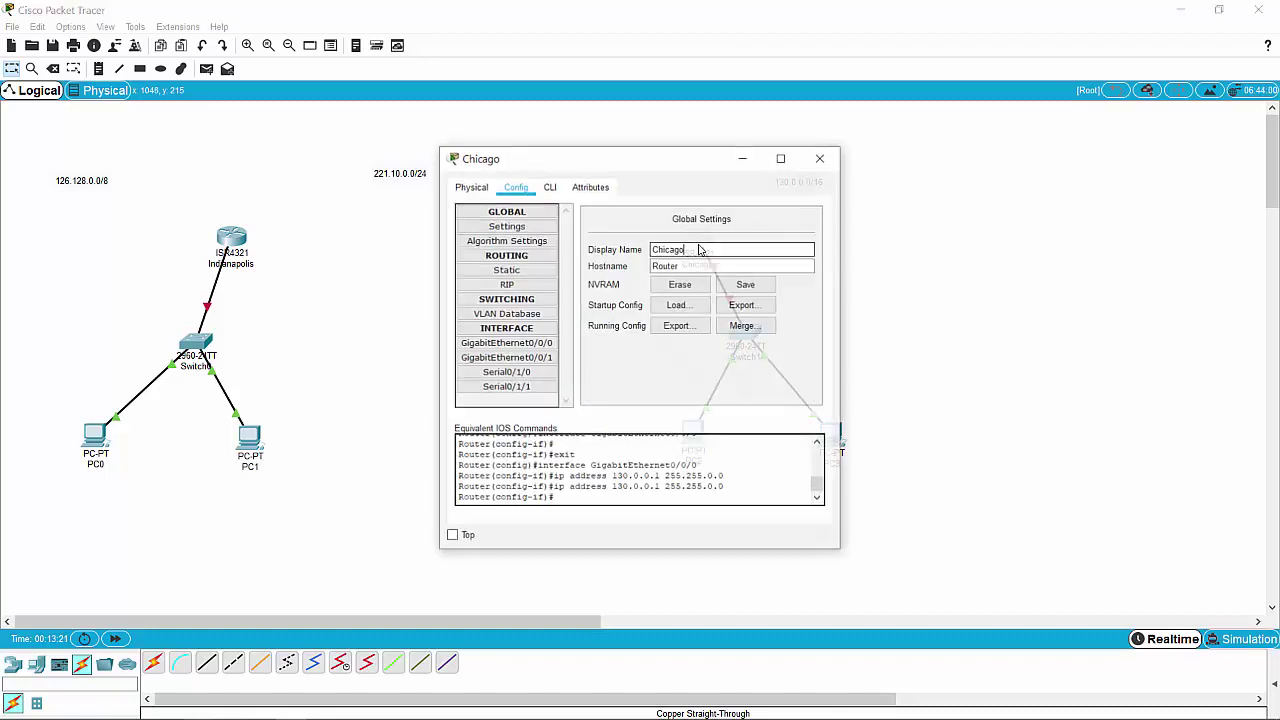
{"action": "left_click", "coordinate": [506, 343]}
{"action": "left_click", "coordinate": [803, 222]}
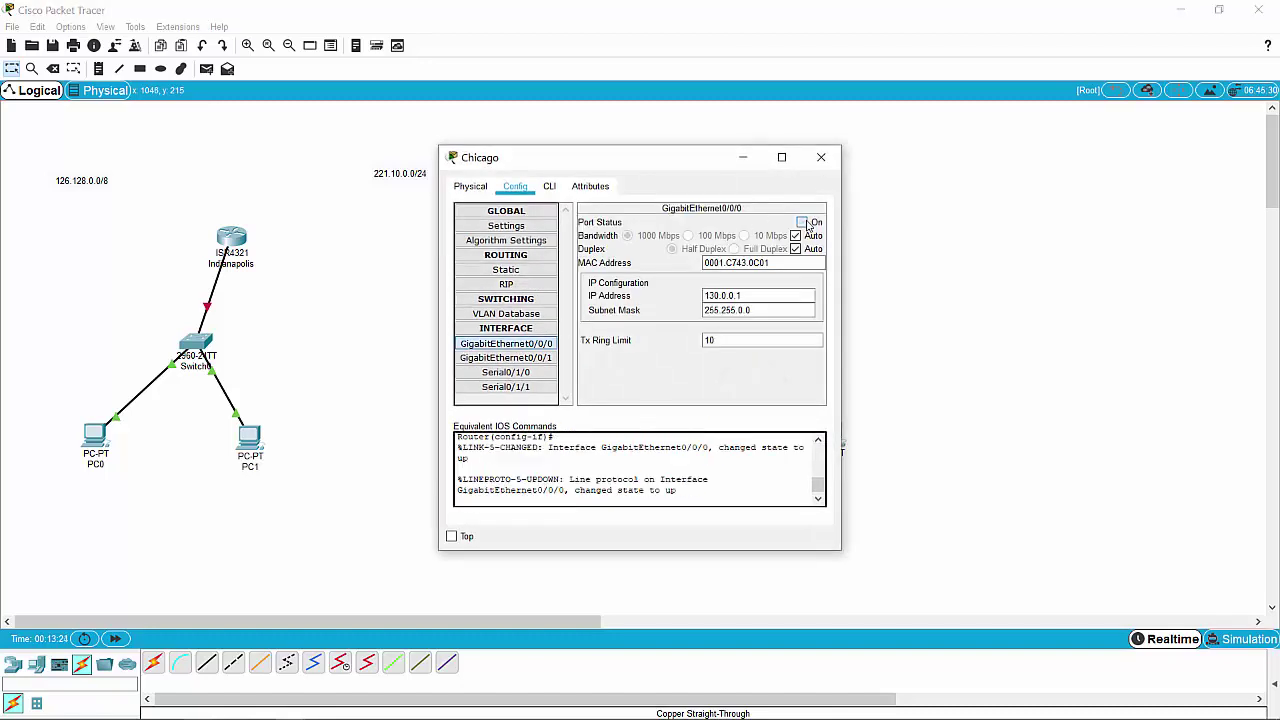
{"action": "left_click", "coordinate": [821, 157]}
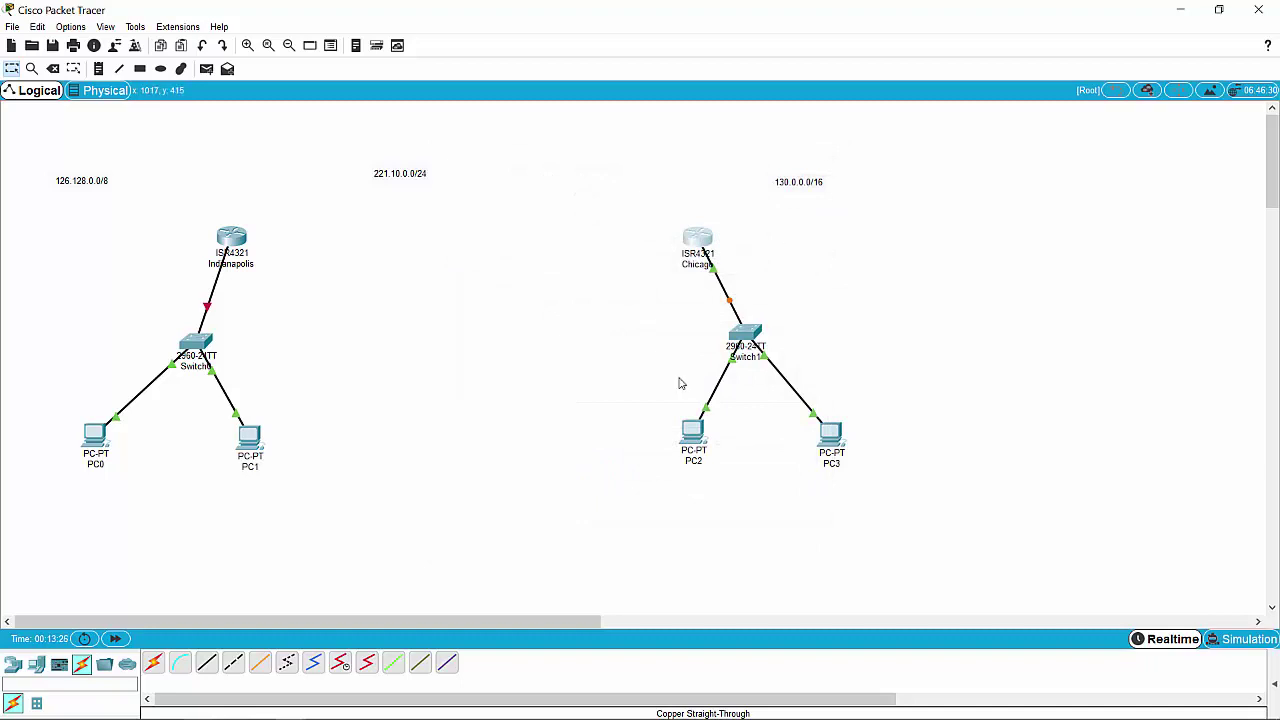
Check that Indianapolis's GigabitEthernet0/0/0 port is on, then close.
{"action": "left_click", "coordinate": [229, 242]}
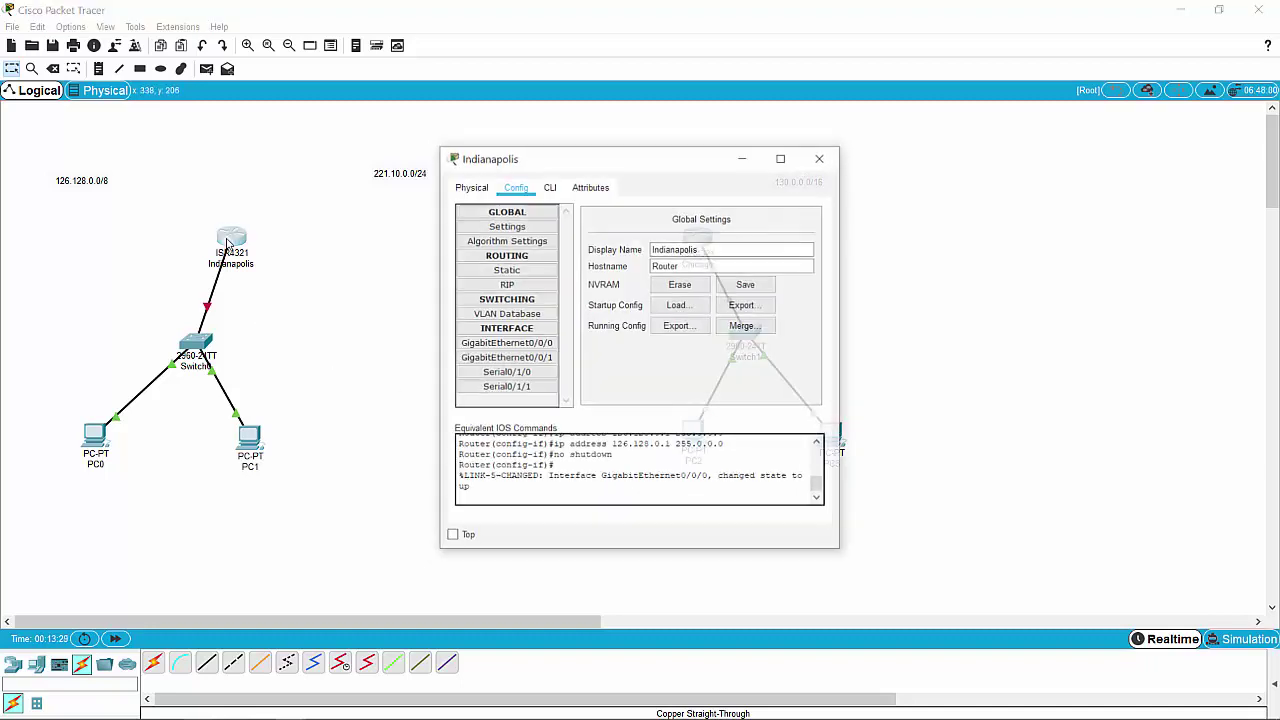
{"action": "left_click", "coordinate": [545, 344]}
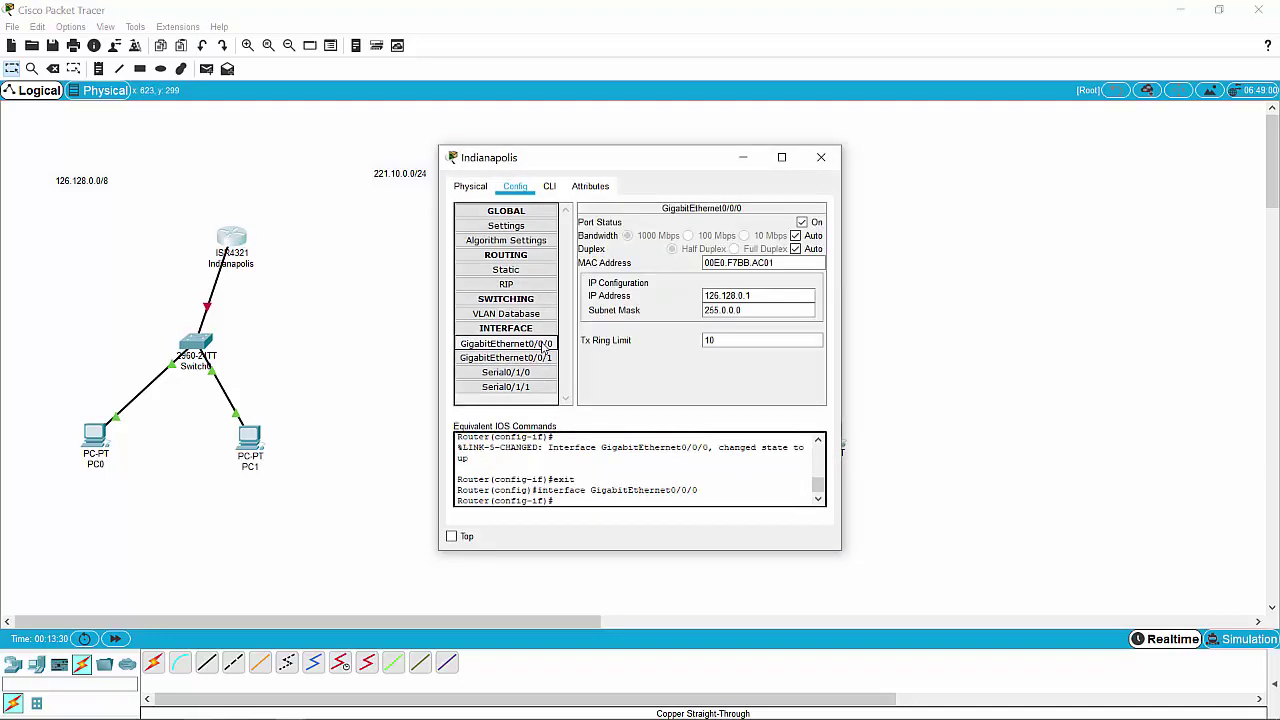
{"action": "left_click", "coordinate": [820, 160]}
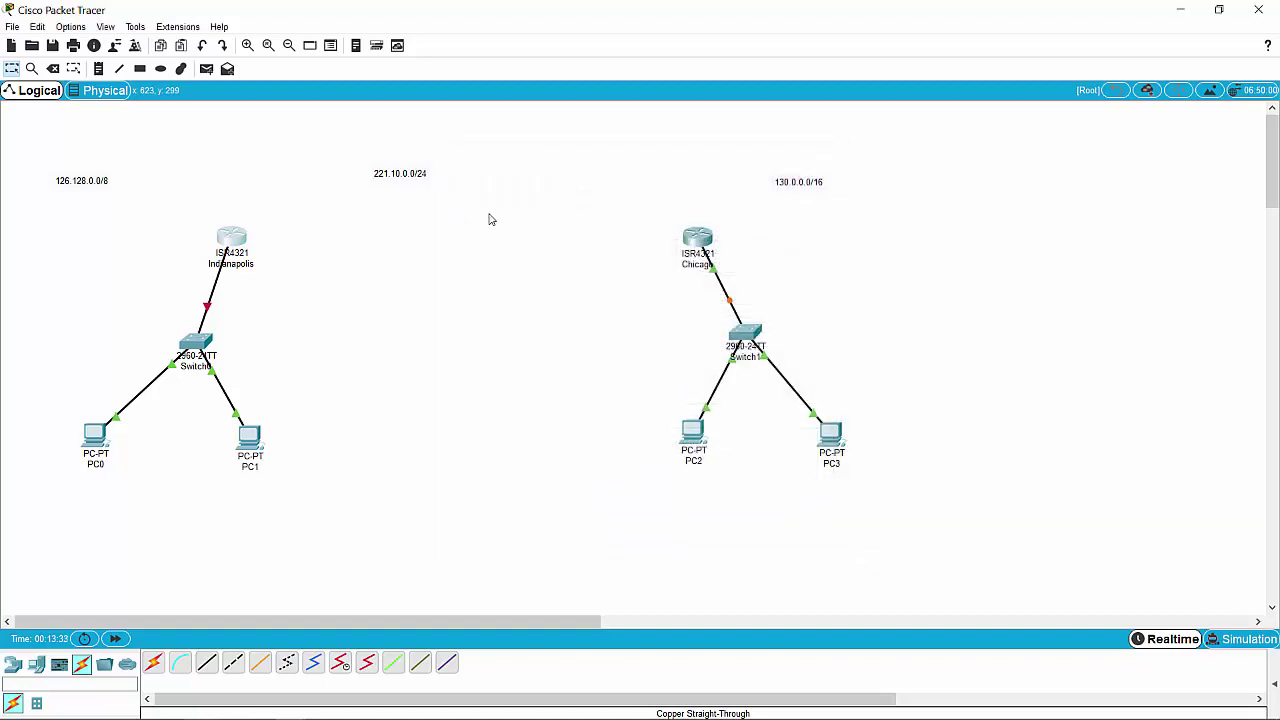
Set PC0's default gateway to 126.128.0.1.
{"action": "left_click", "coordinate": [94, 436]}
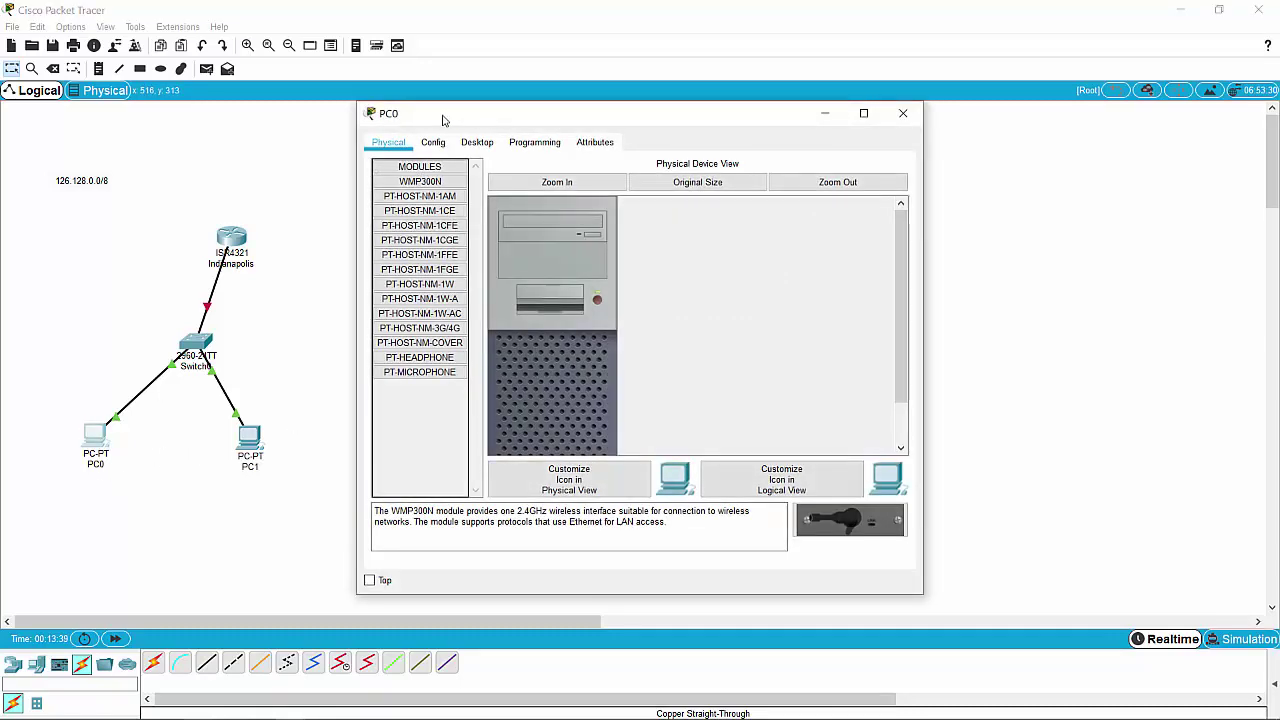
{"action": "left_click", "coordinate": [433, 146]}
{"action": "left_click", "coordinate": [624, 298]}
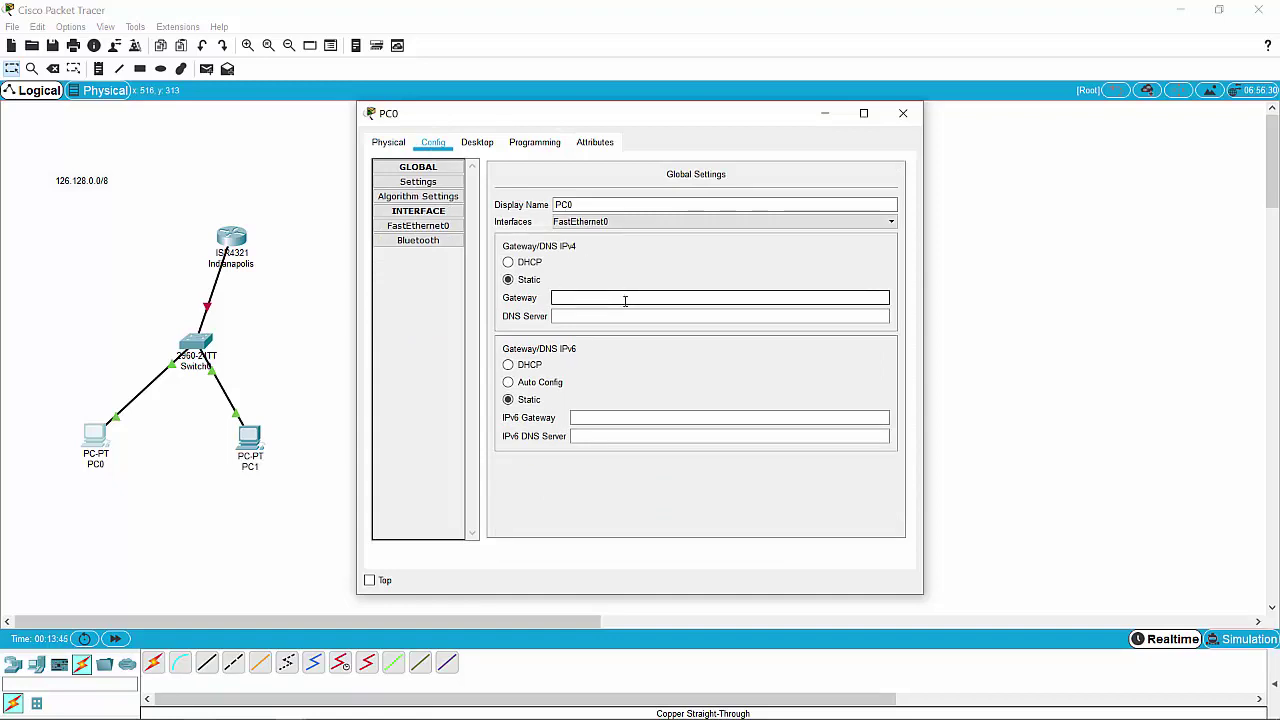
{"action": "type", "text": "126.128.0.1"}
{"action": "left_click", "coordinate": [622, 317]}
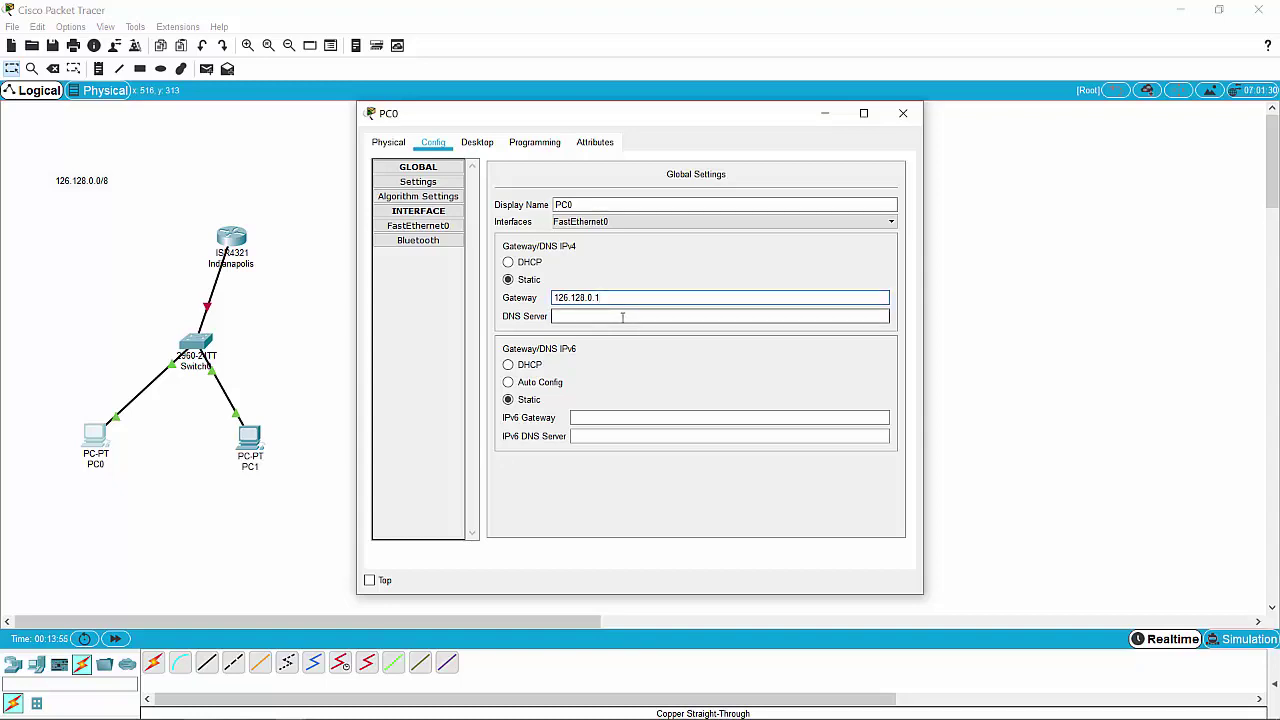
{"action": "left_click", "coordinate": [617, 296]}
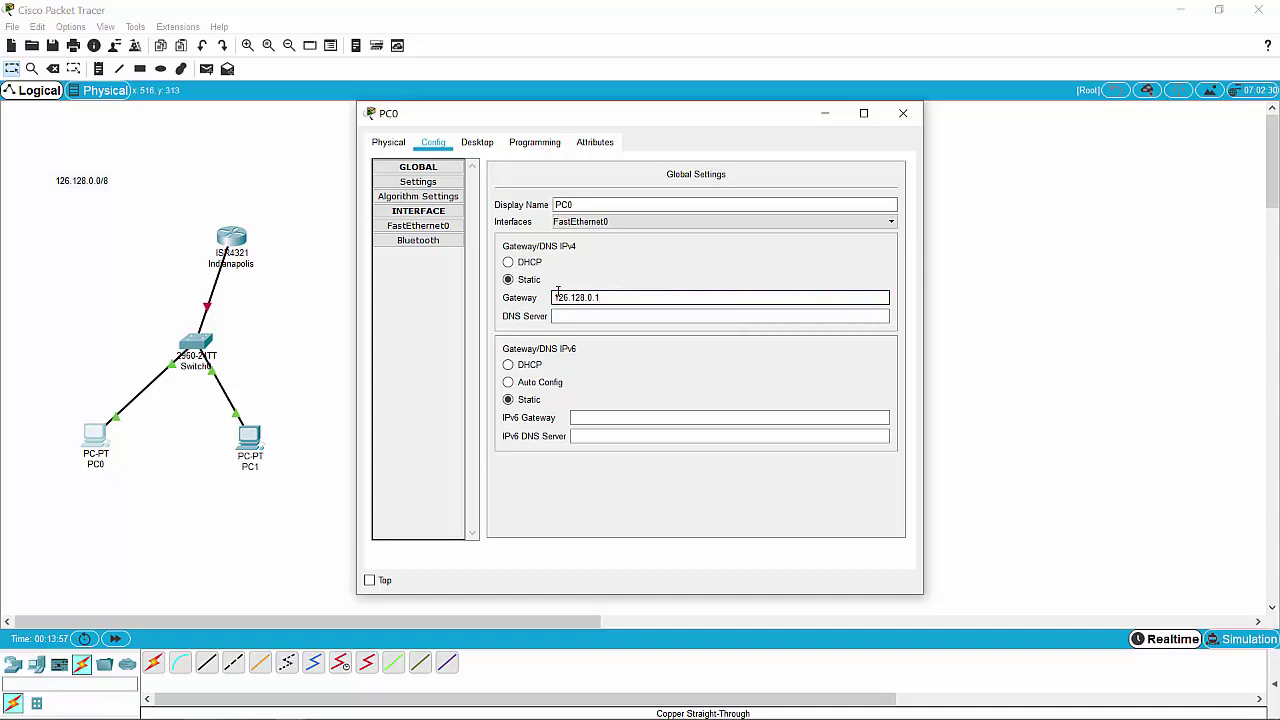
Give PC0's FastEthernet0 IP 126.128.0.2 with mask 255.0.0.0, then close its window.
{"action": "left_click", "coordinate": [438, 228]}
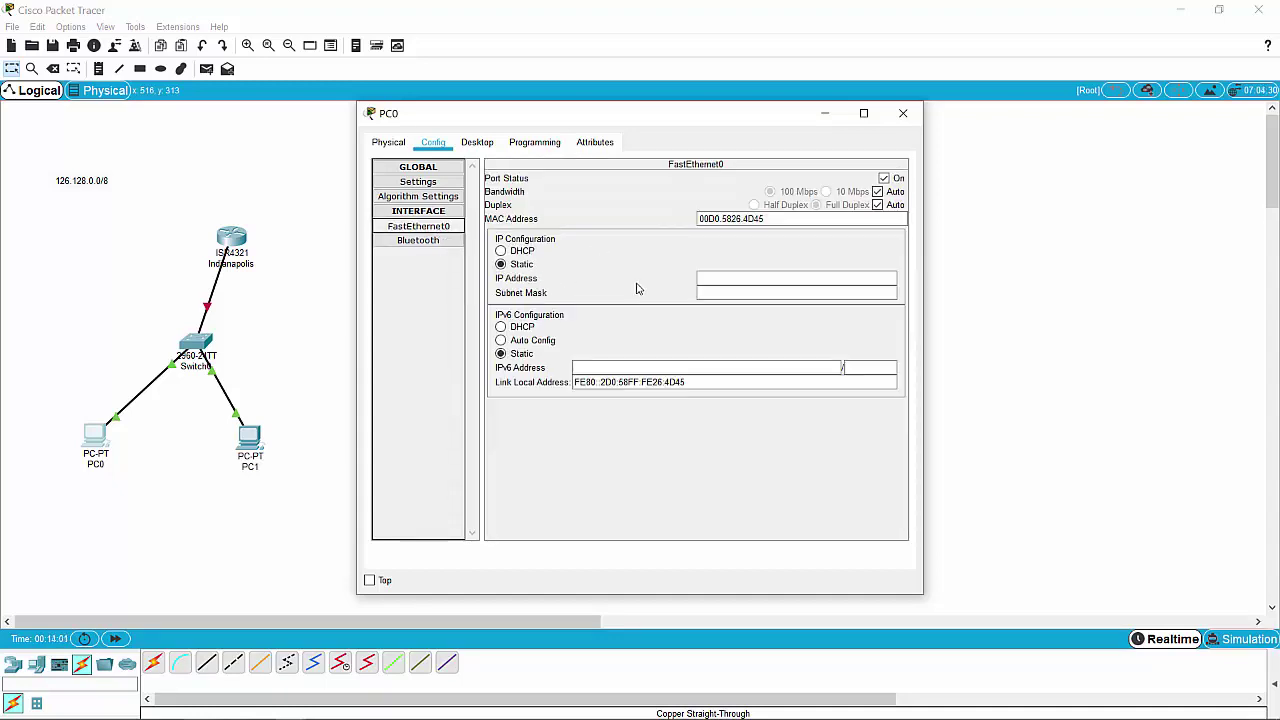
{"action": "left_click", "coordinate": [756, 281]}
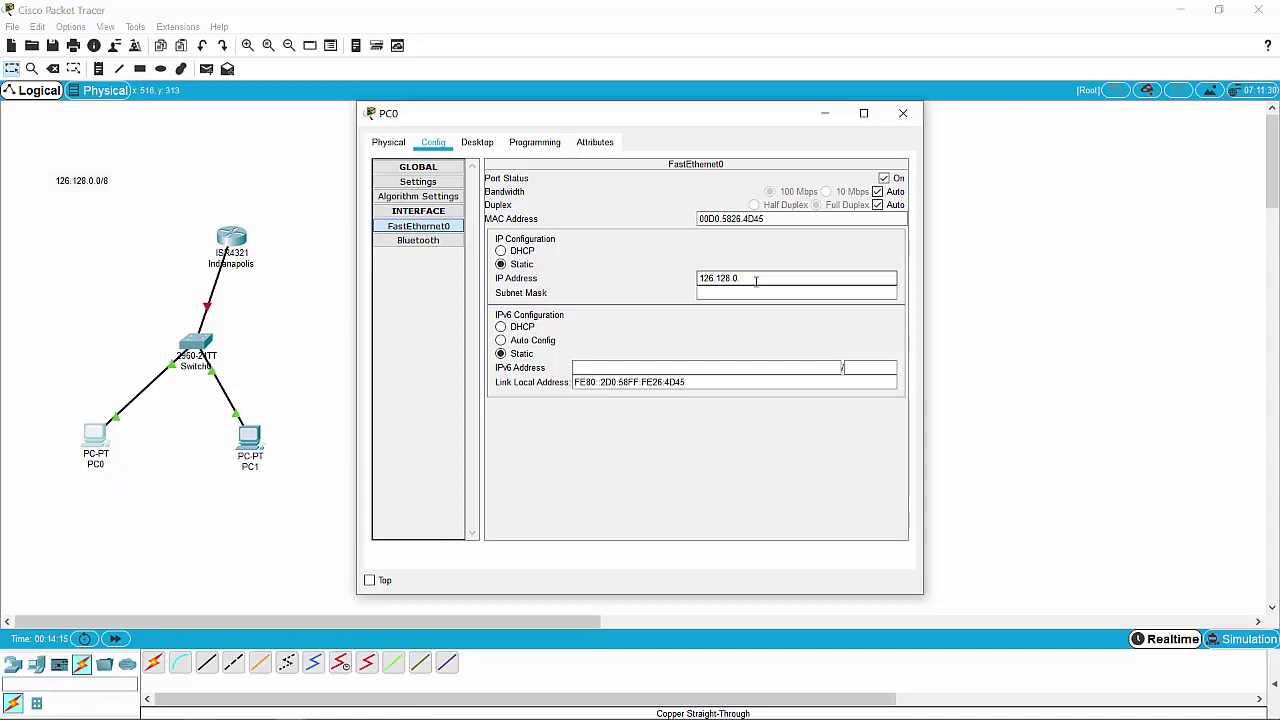
{"action": "type", "text": "2"}
{"action": "left_click", "coordinate": [753, 291]}
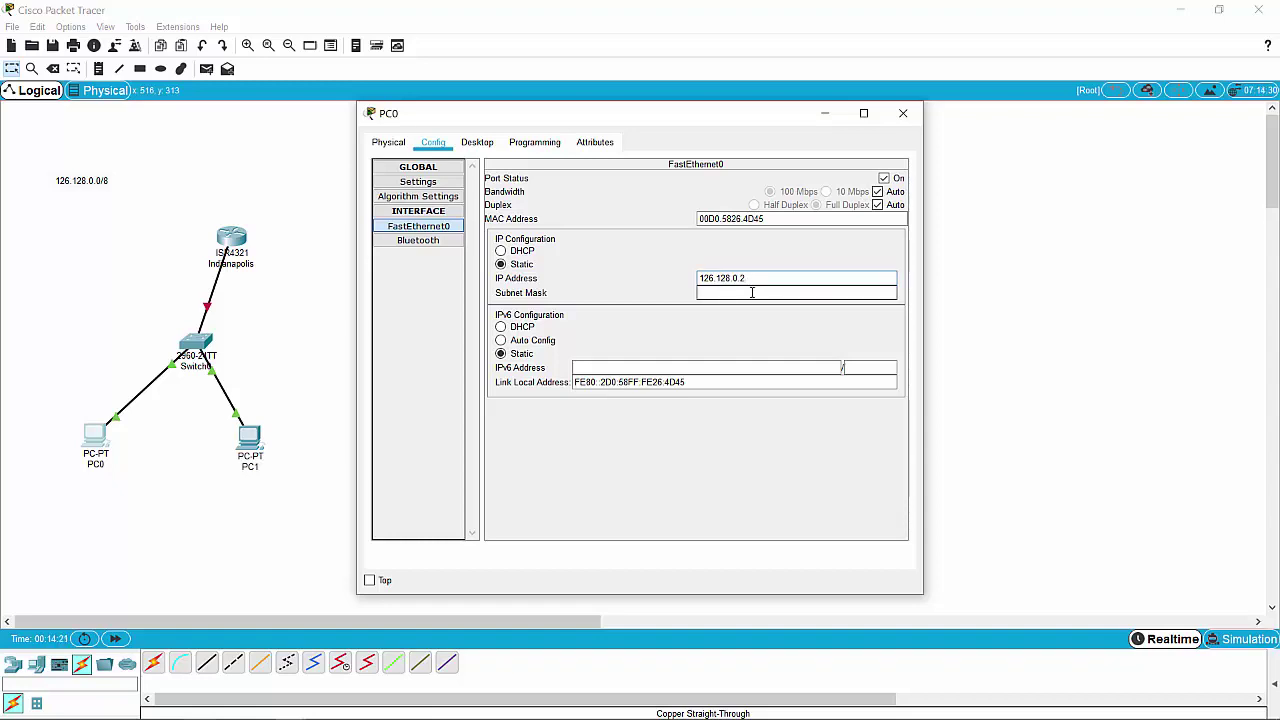
{"action": "left_click", "coordinate": [752, 292]}
{"action": "left_click", "coordinate": [481, 147]}
{"action": "left_click", "coordinate": [433, 143]}
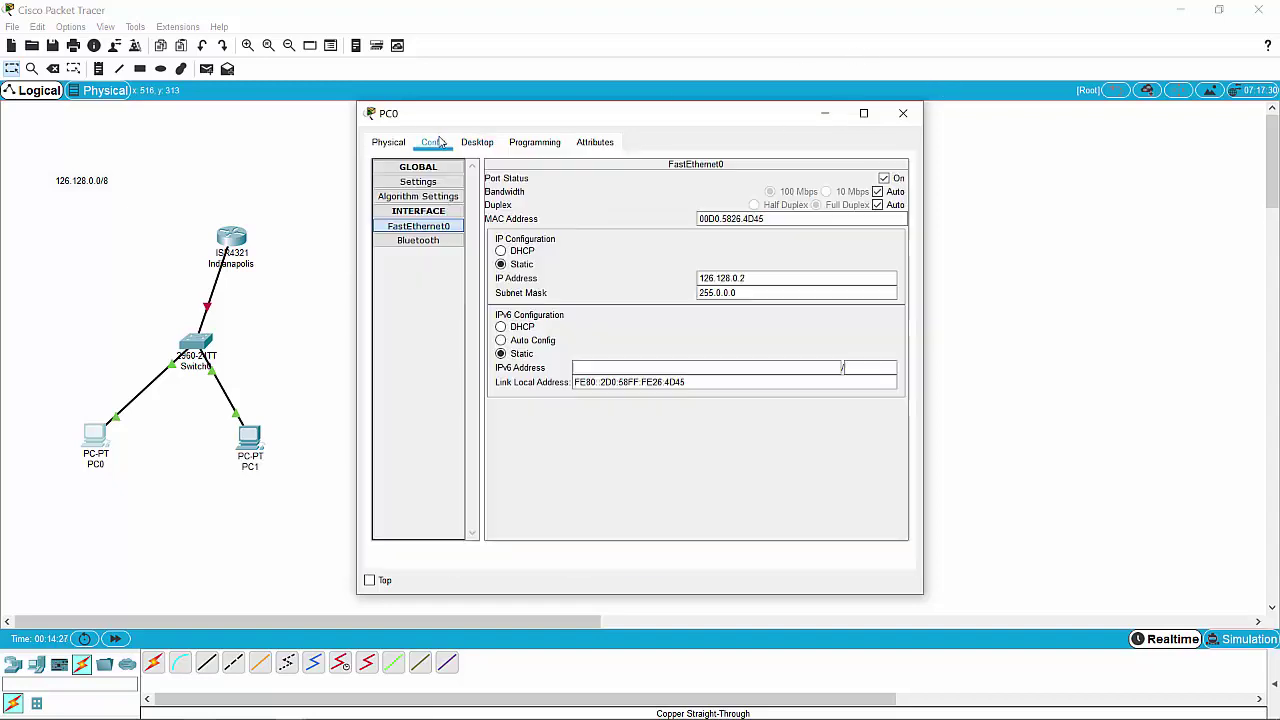
{"action": "left_click", "coordinate": [437, 182]}
{"action": "left_click", "coordinate": [435, 168]}
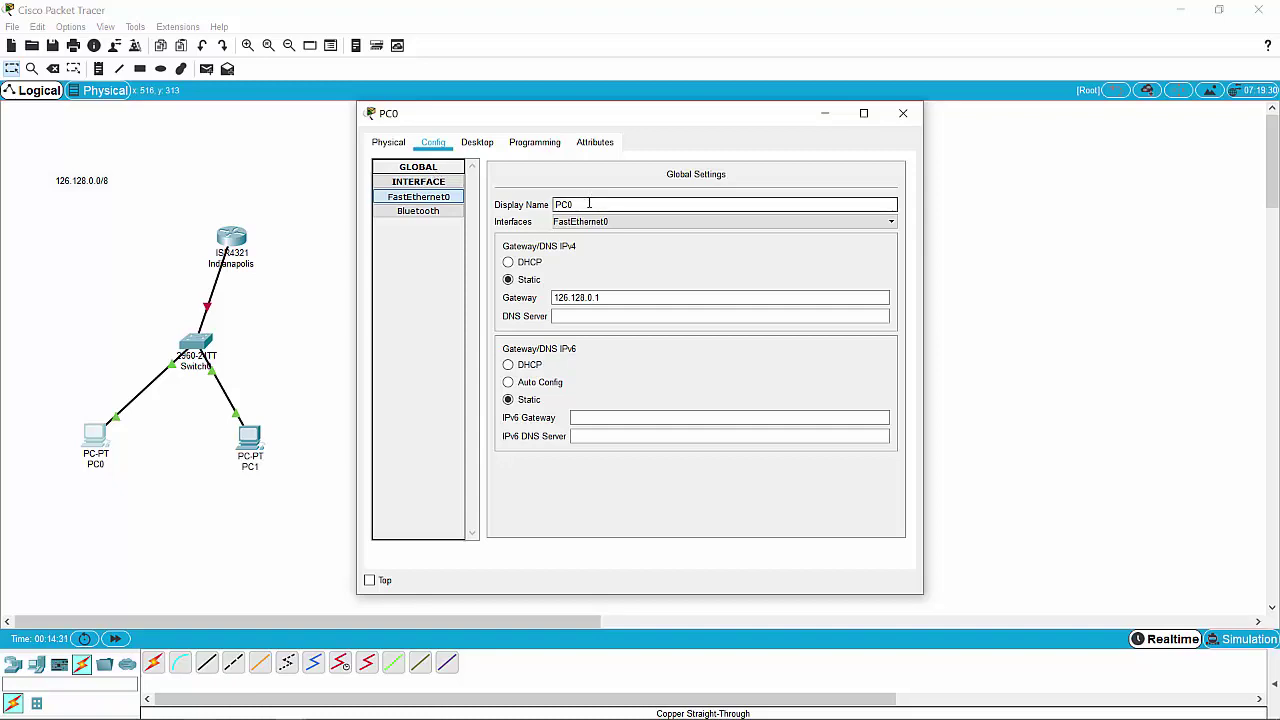
{"action": "left_click", "coordinate": [903, 113]}
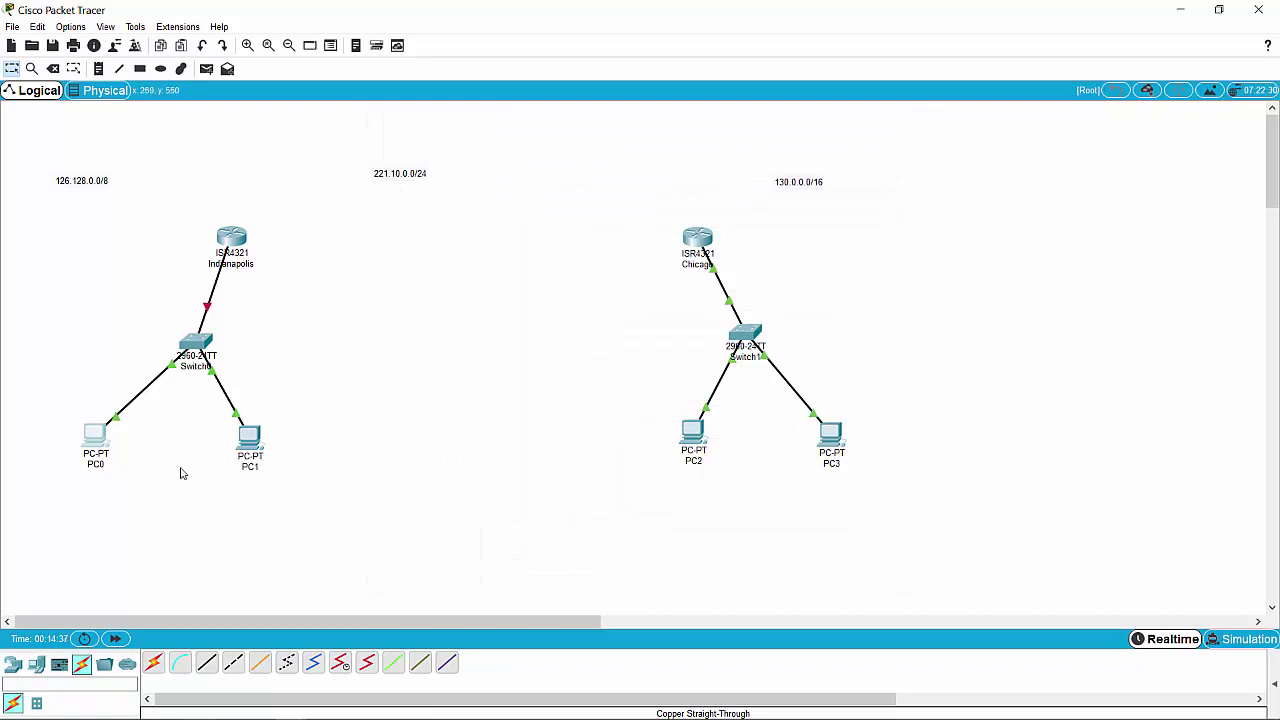
Configure PC1 with gateway 126.128.0.1, IP 126.128.0.3 and mask 255.0.0.0, then close it.
{"action": "left_click", "coordinate": [255, 452]}
{"action": "left_click", "coordinate": [434, 142]}
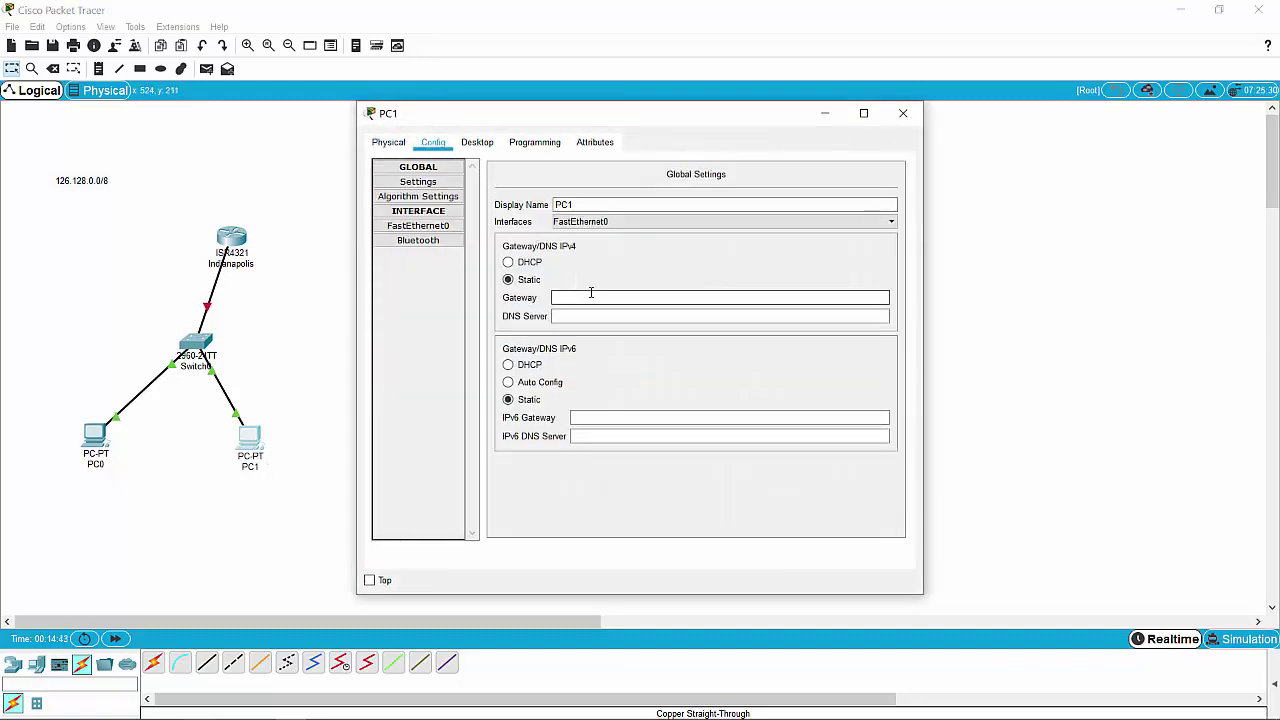
{"action": "left_click", "coordinate": [591, 294]}
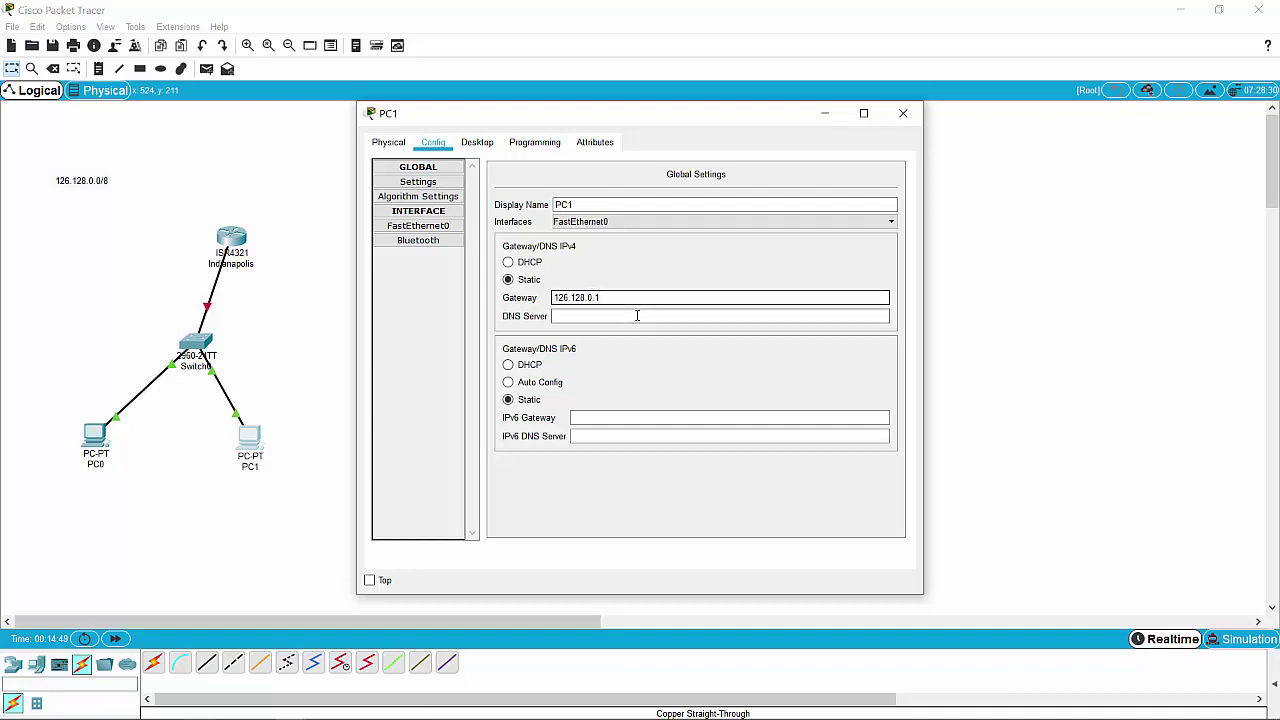
{"action": "left_click", "coordinate": [418, 227]}
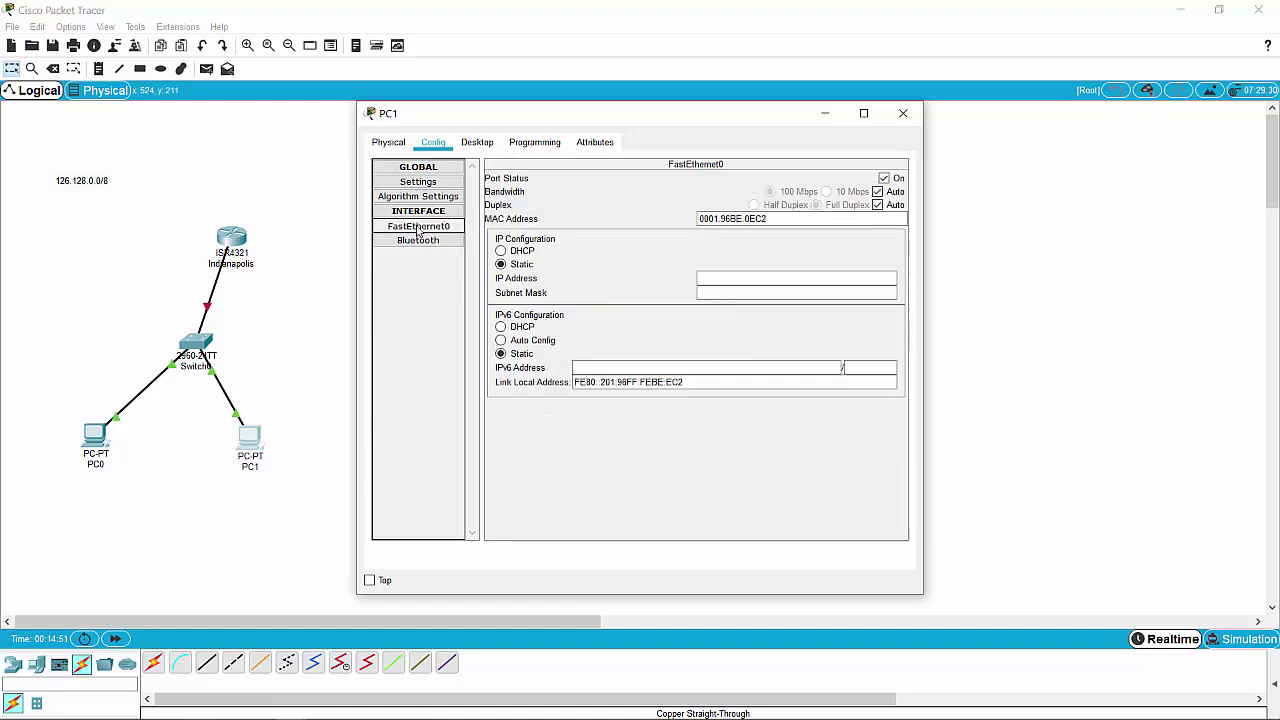
{"action": "left_click", "coordinate": [734, 278]}
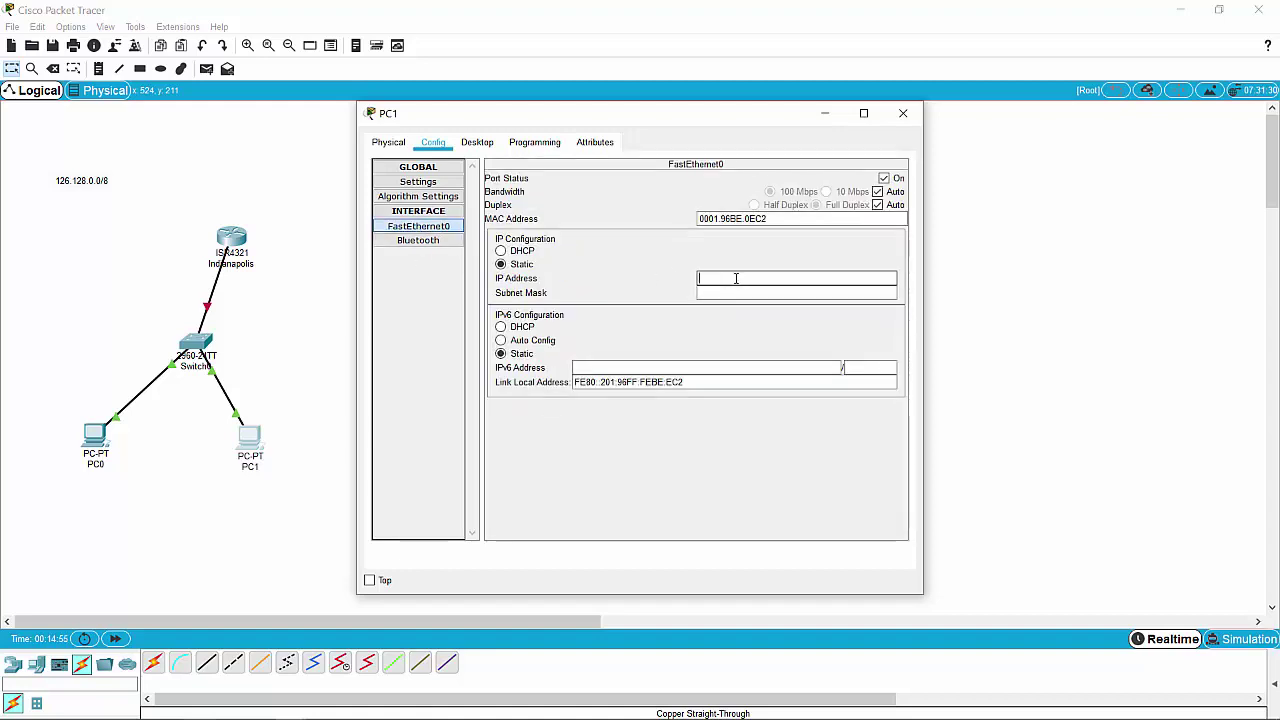
{"action": "type", "text": "126.128.0."}
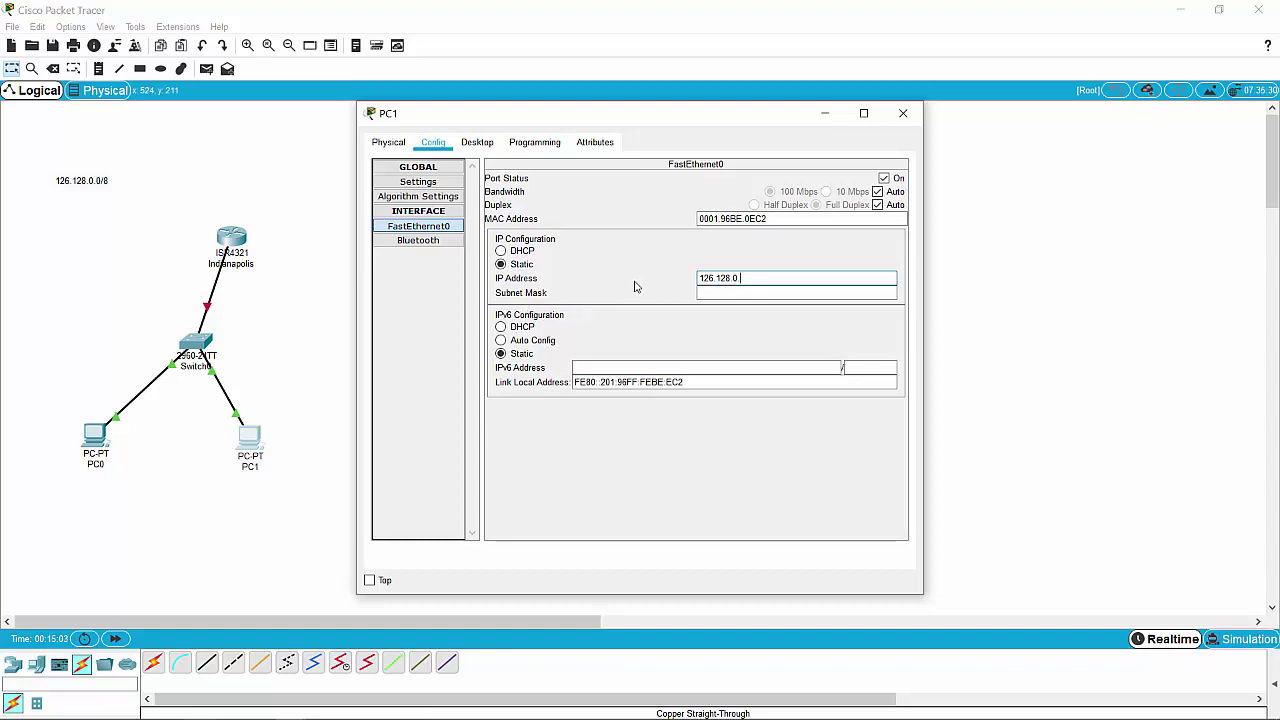
{"action": "type", "text": "3"}
{"action": "left_click", "coordinate": [745, 292]}
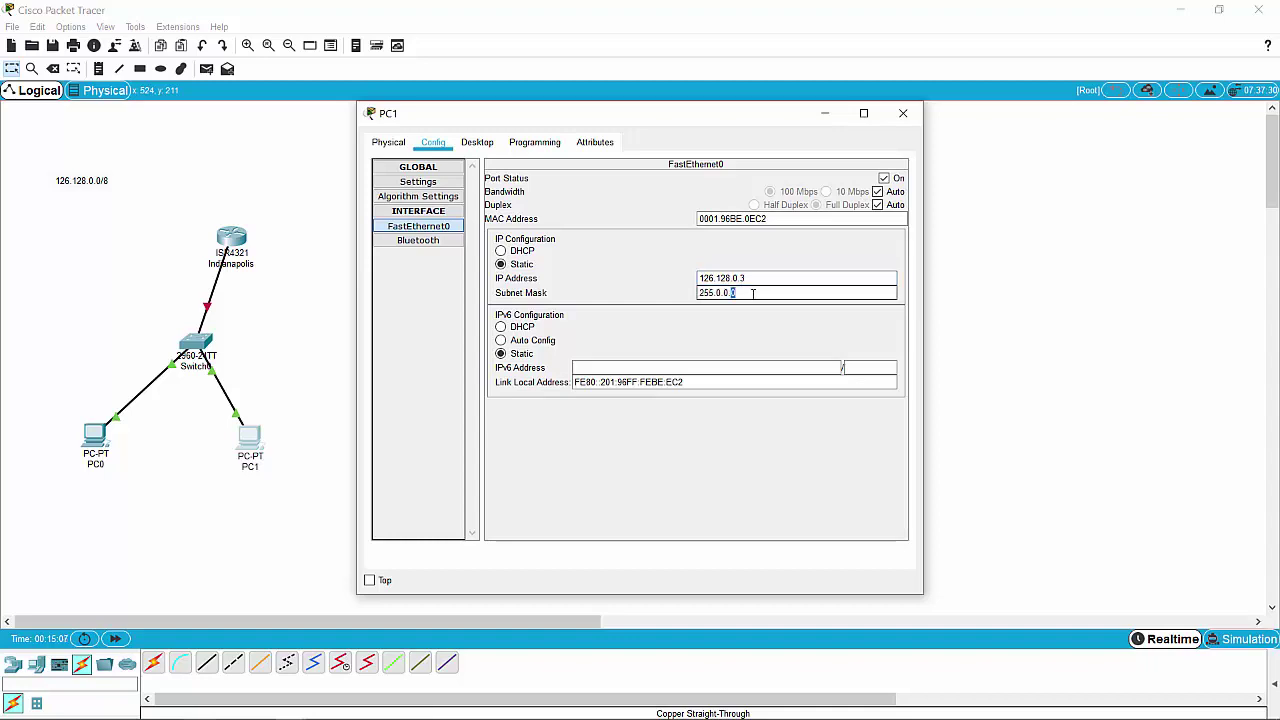
{"action": "key", "text": "shift+Left"}
{"action": "key", "text": "shift+Left"}
{"action": "key", "text": "shift+Left"}
{"action": "key", "text": "shift+Left"}
{"action": "key", "text": "shift+Left"}
{"action": "key", "text": "shift+Left"}
{"action": "key", "text": "shift+Left"}
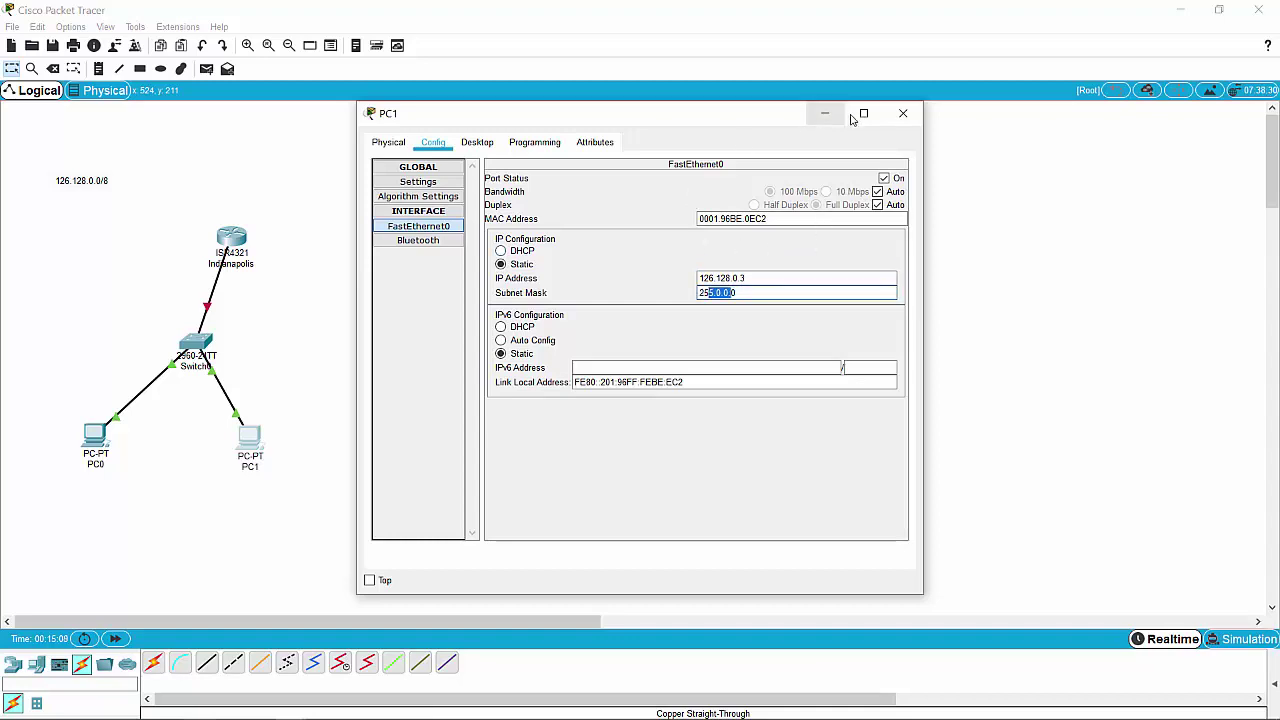
{"action": "left_click", "coordinate": [905, 114]}
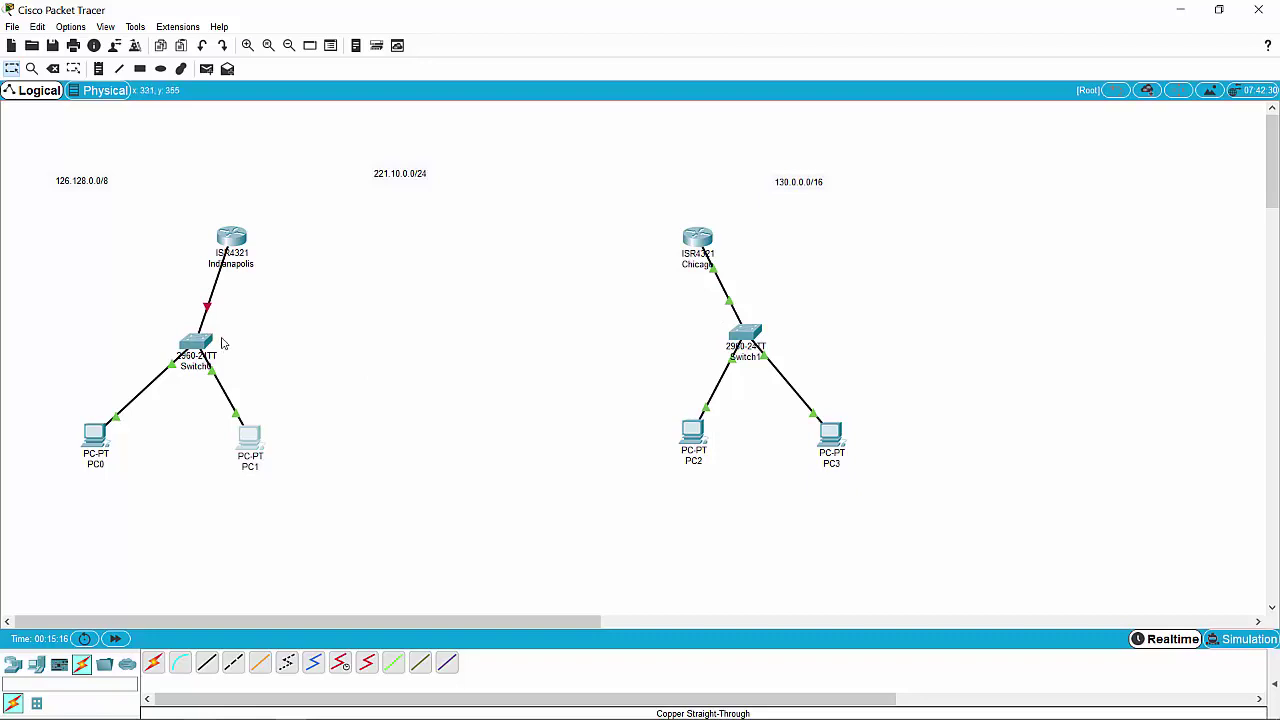
Turn Indianapolis's GigabitEthernet0/0/0 port off and back on.
{"action": "left_click", "coordinate": [230, 244]}
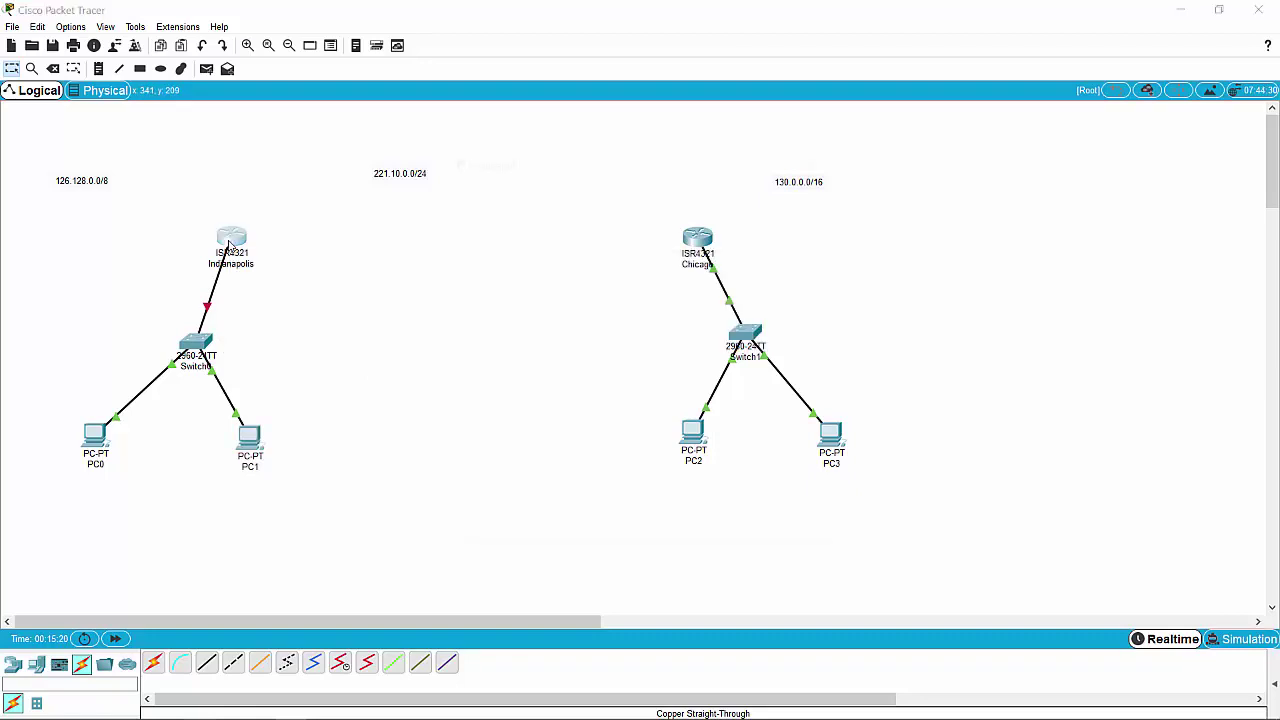
{"action": "left_click", "coordinate": [490, 345]}
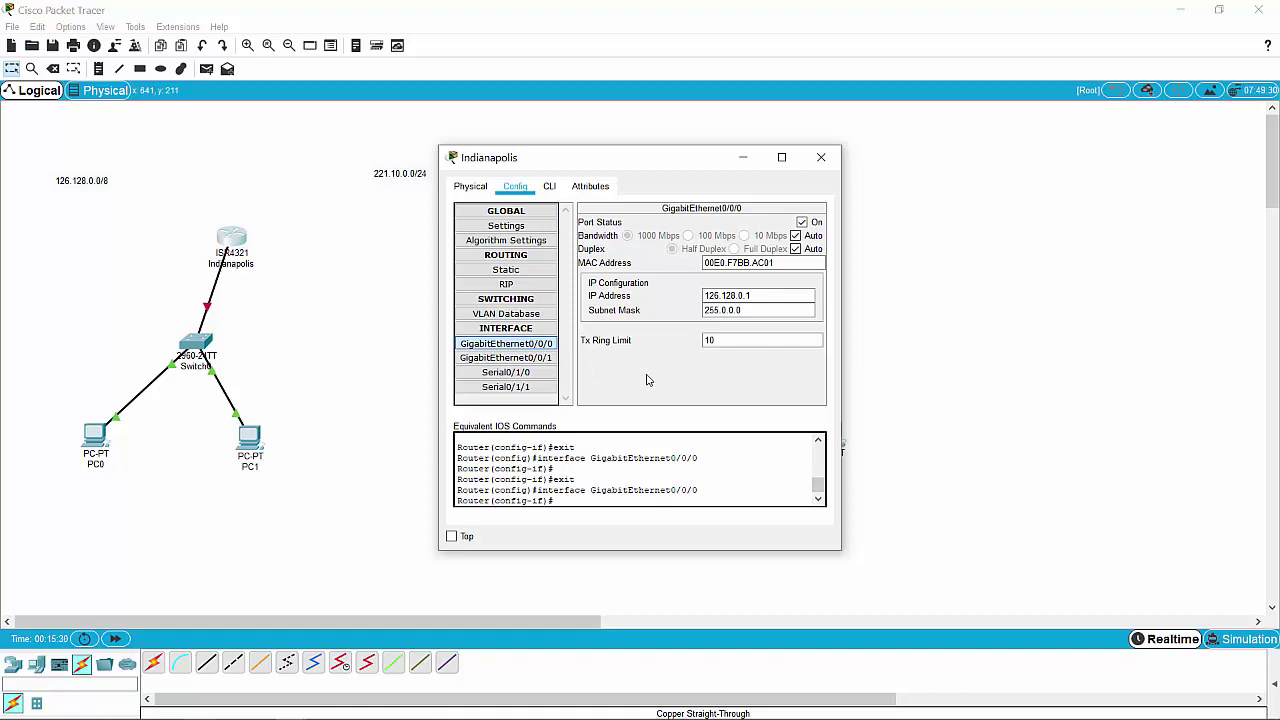
{"action": "left_click", "coordinate": [803, 223]}
{"action": "left_click", "coordinate": [803, 223]}
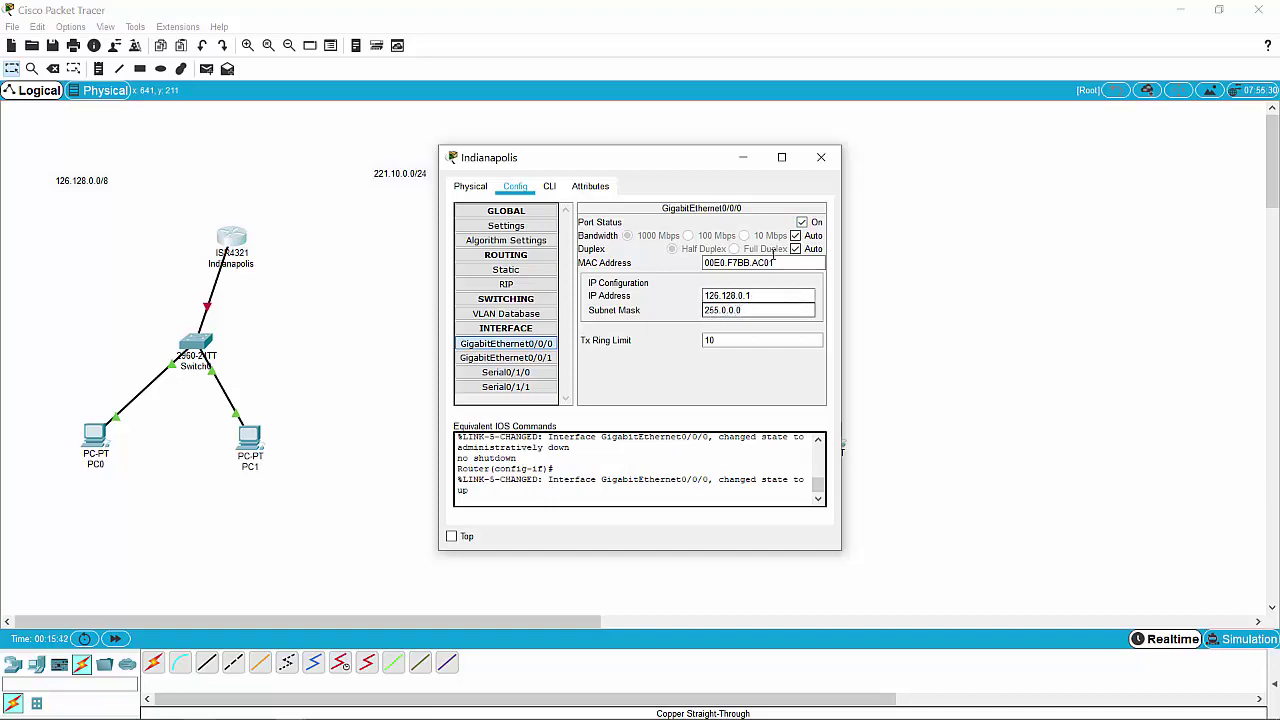
Delete the cable linking the Indianapolis router to Switch0.
{"action": "left_click", "coordinate": [821, 157]}
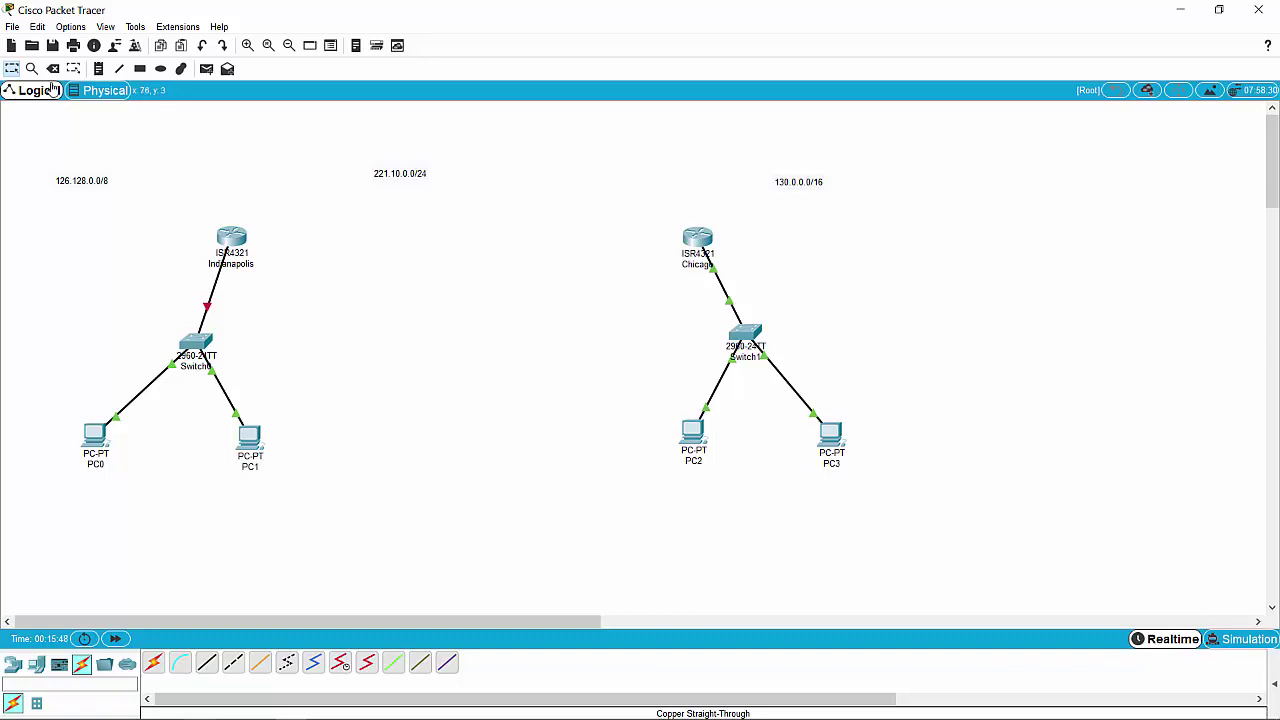
{"action": "left_click", "coordinate": [52, 68]}
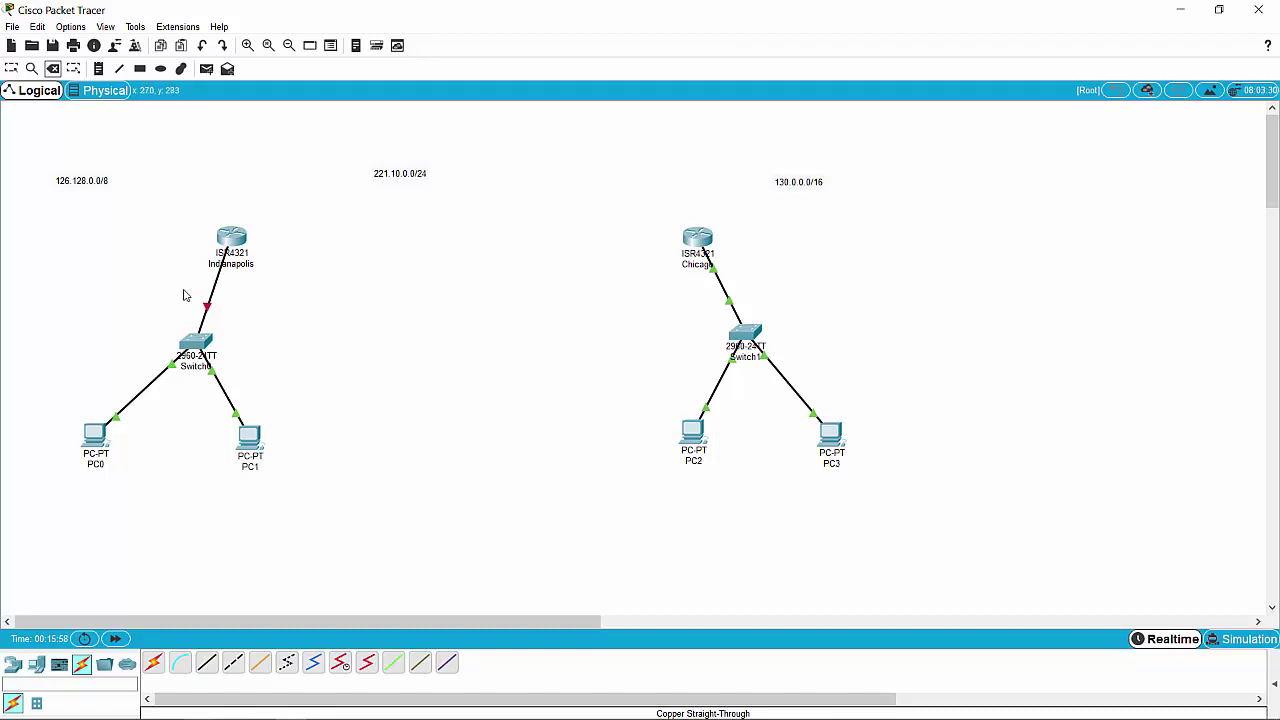
{"action": "left_click", "coordinate": [214, 292]}
Connect Indianapolis GigabitEthernet0/0/0 to Switch0 GigabitEthernet0/1 with a copper straight-through cable.
{"action": "left_click", "coordinate": [206, 662]}
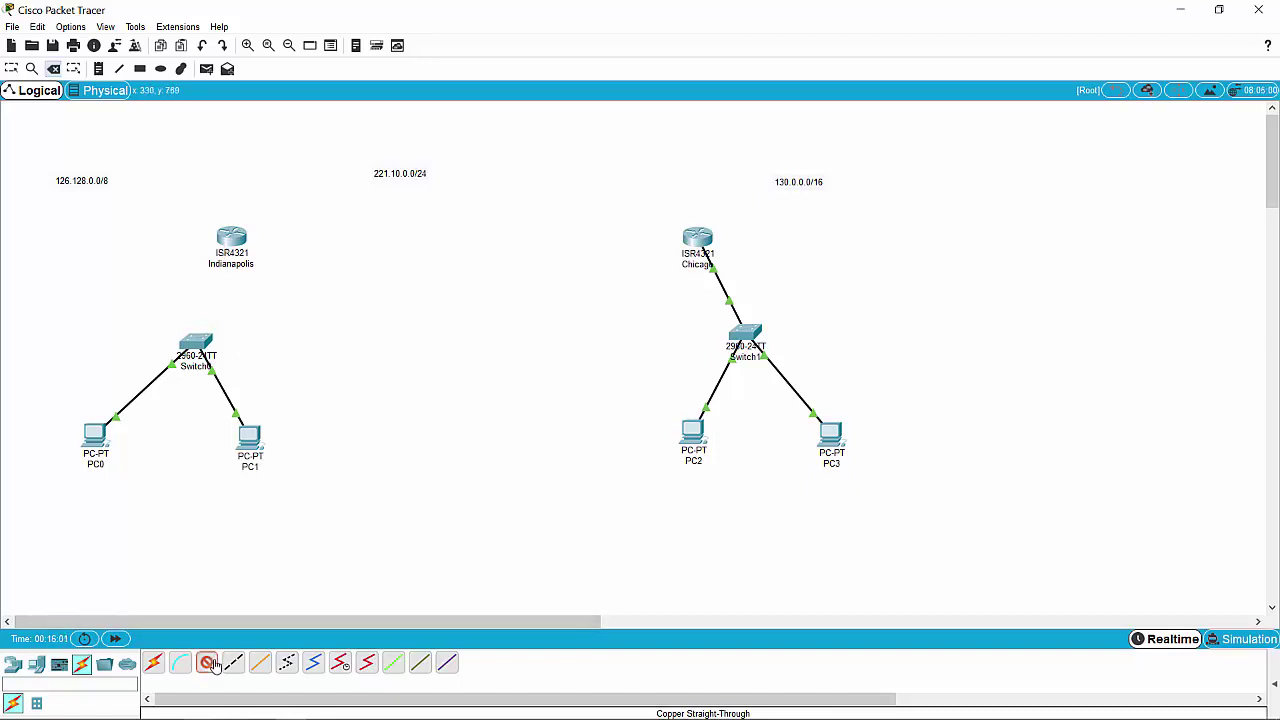
{"action": "left_click", "coordinate": [238, 254]}
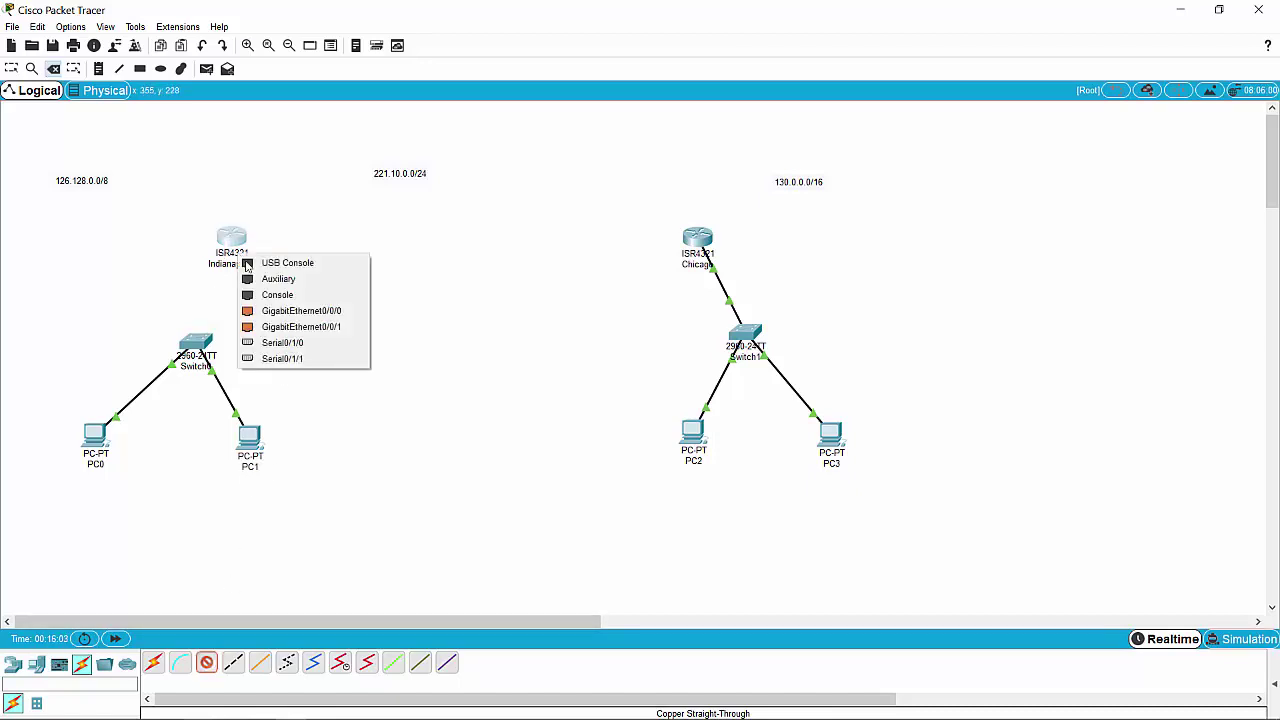
{"action": "left_click", "coordinate": [300, 311]}
{"action": "left_click", "coordinate": [193, 342]}
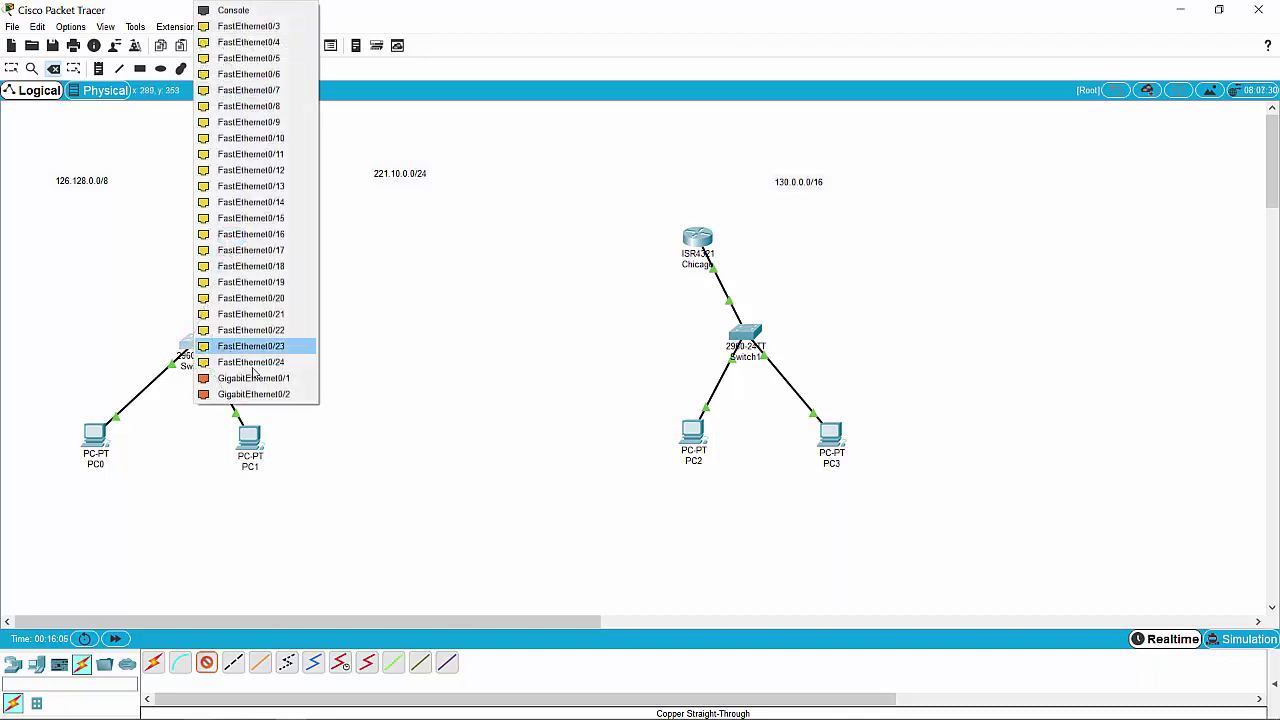
{"action": "left_click", "coordinate": [256, 379]}
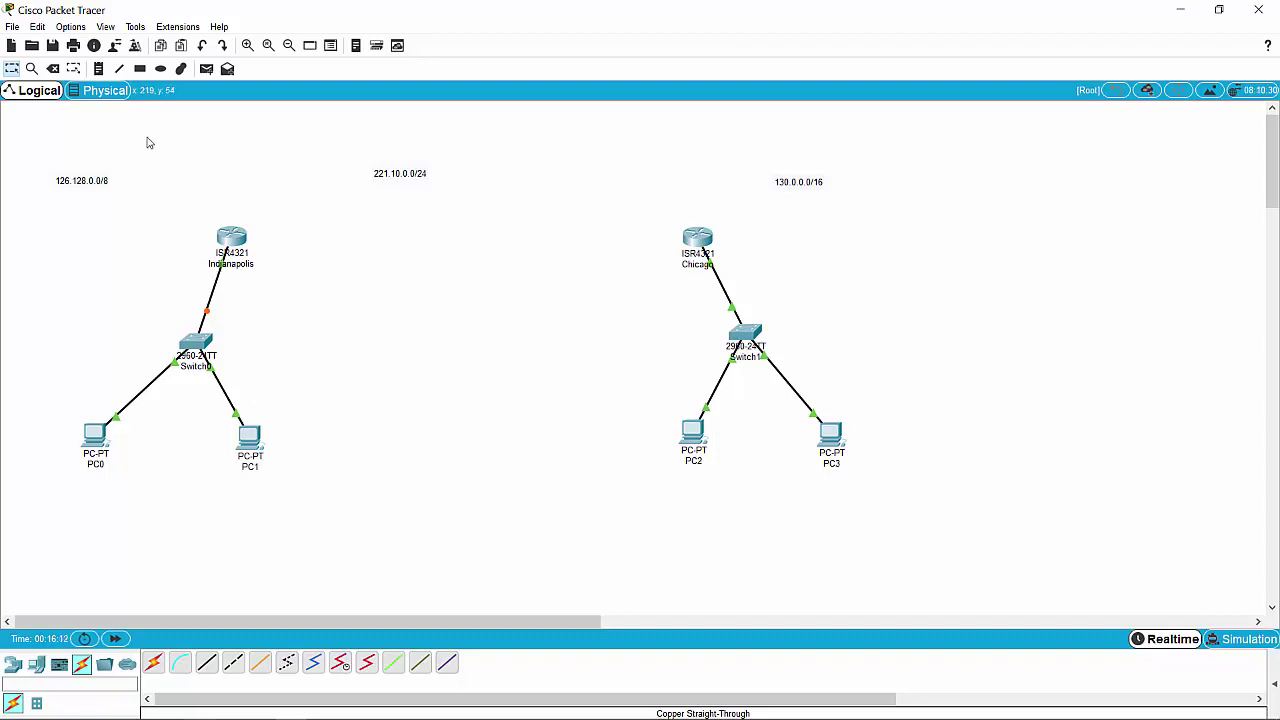
{"action": "key", "text": "Escape"}
Cycle Indianapolis's GigabitEthernet0/0/0 port off and on, then close its settings.
{"action": "left_click", "coordinate": [232, 245]}
{"action": "left_click", "coordinate": [231, 245]}
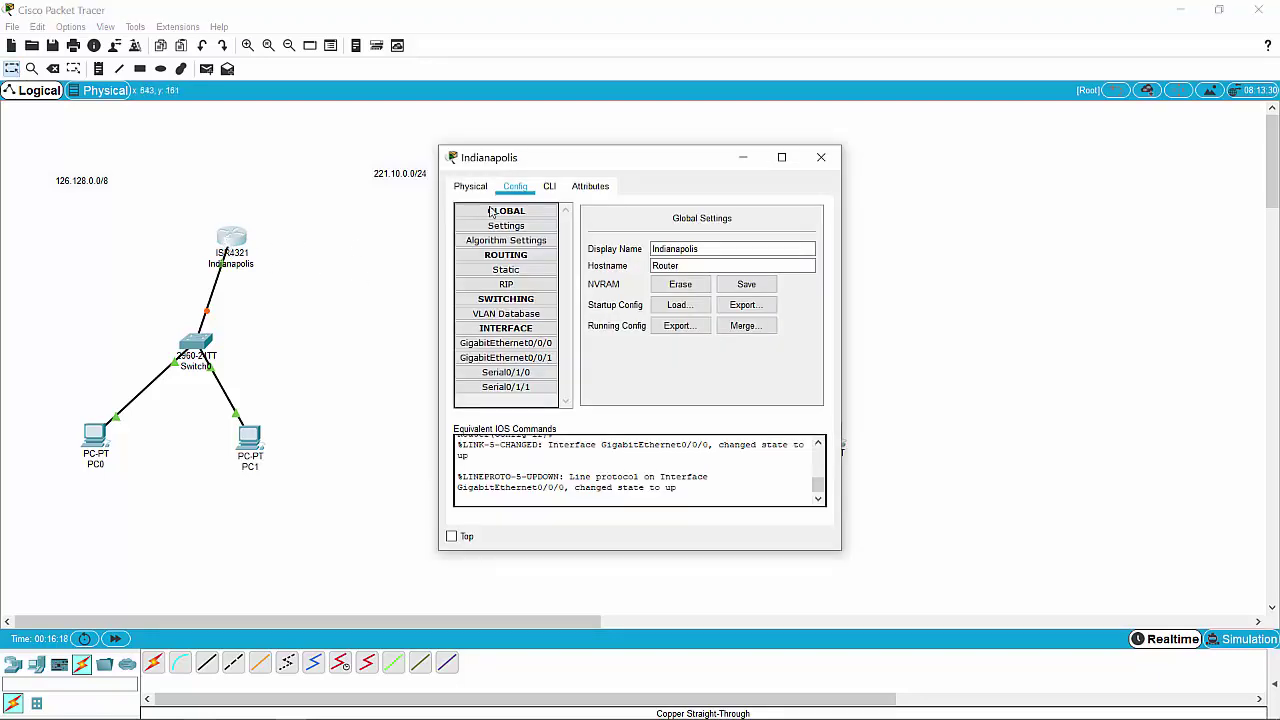
{"action": "left_click", "coordinate": [533, 344]}
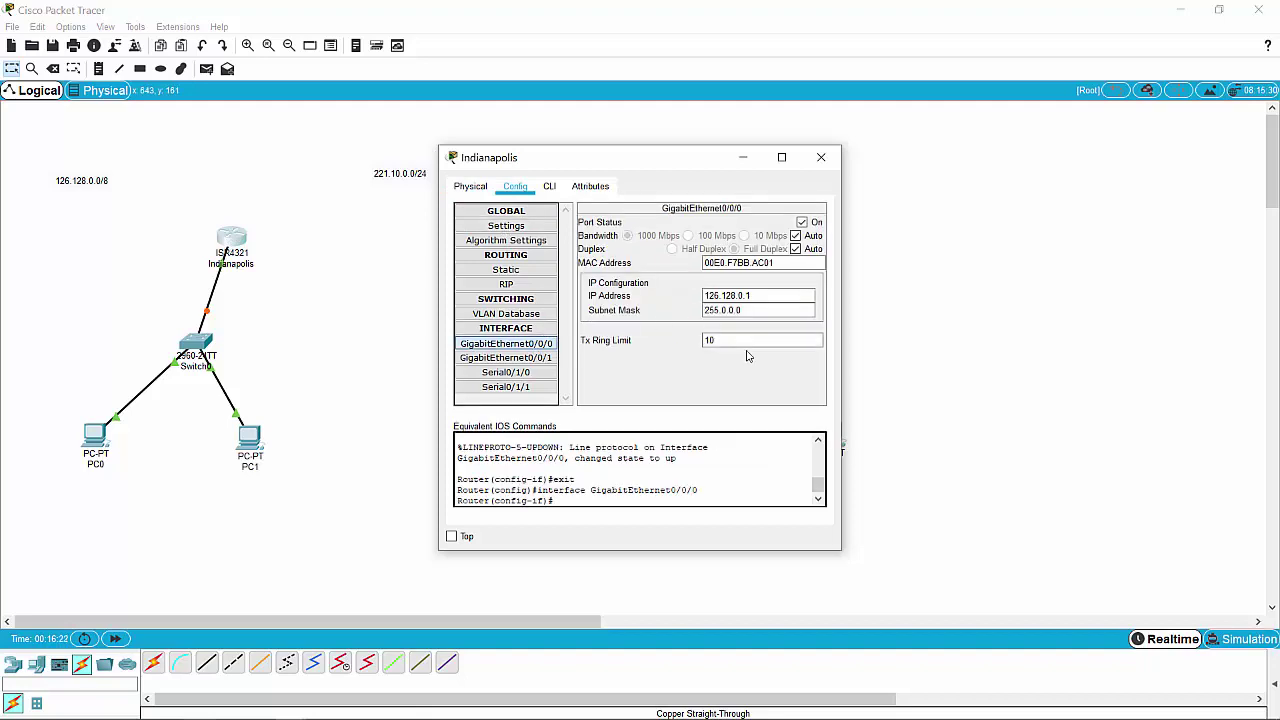
{"action": "left_click", "coordinate": [802, 224]}
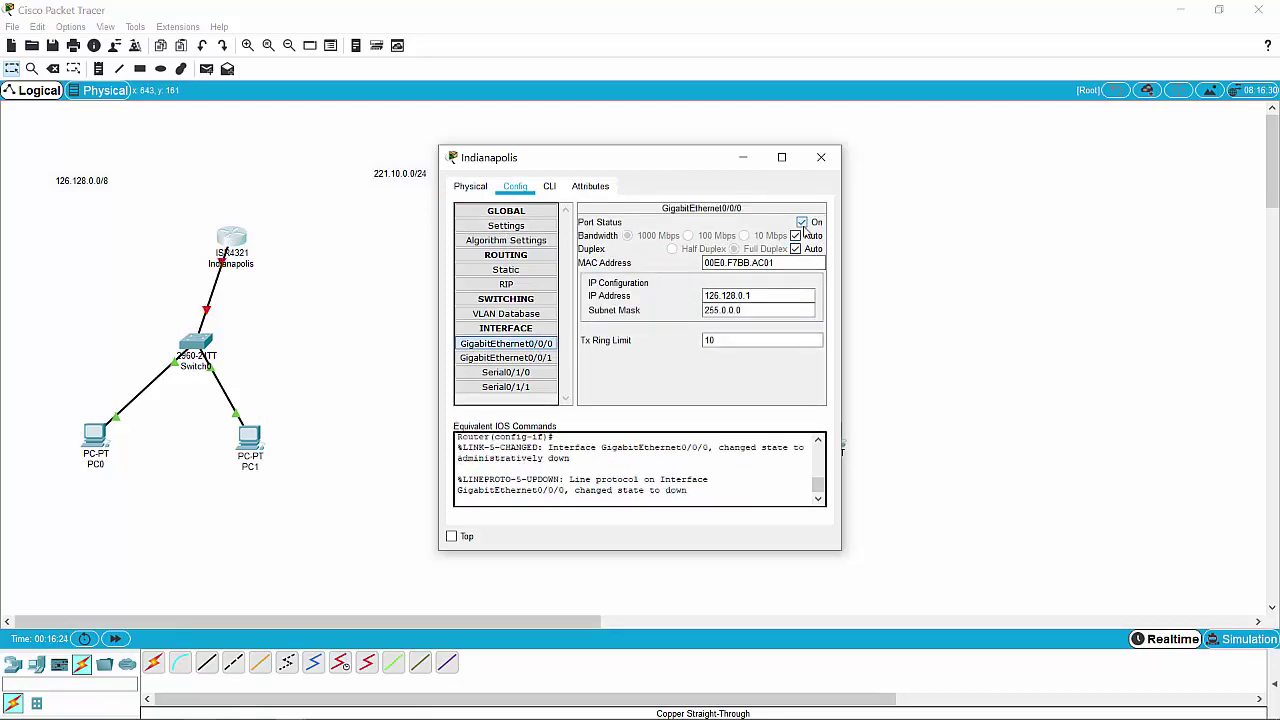
{"action": "left_click", "coordinate": [803, 225]}
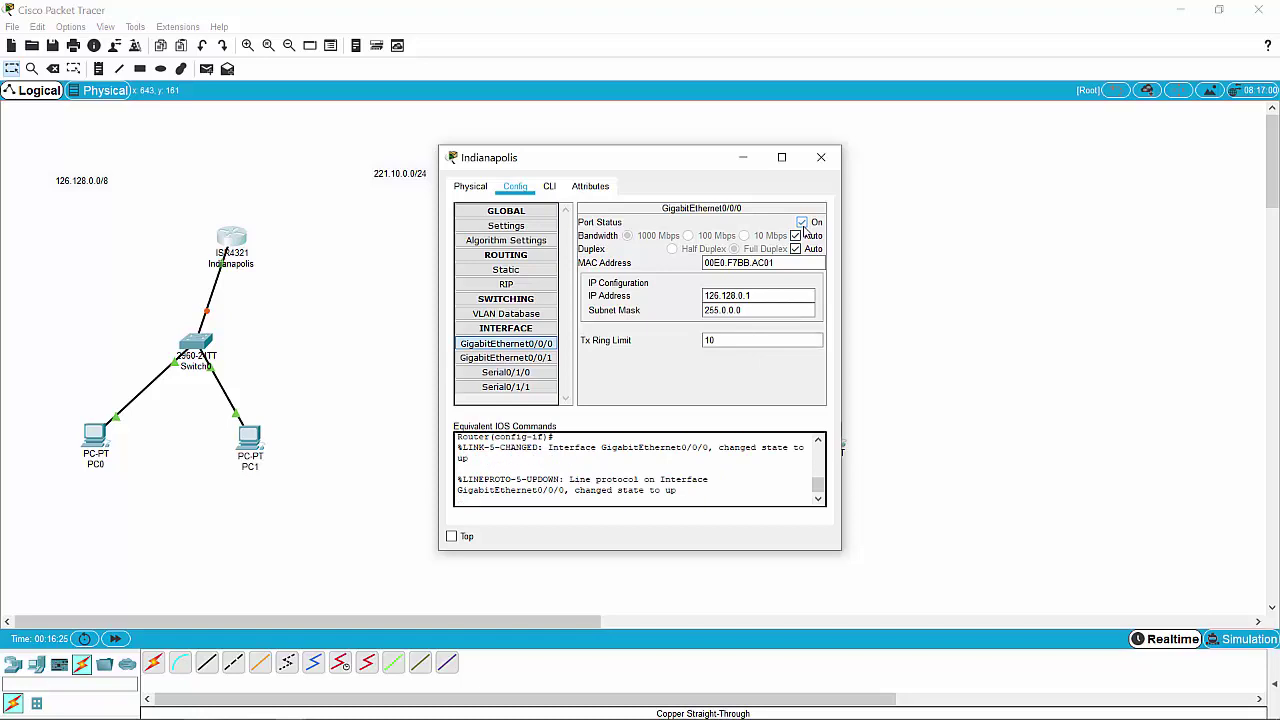
{"action": "left_click", "coordinate": [821, 157]}
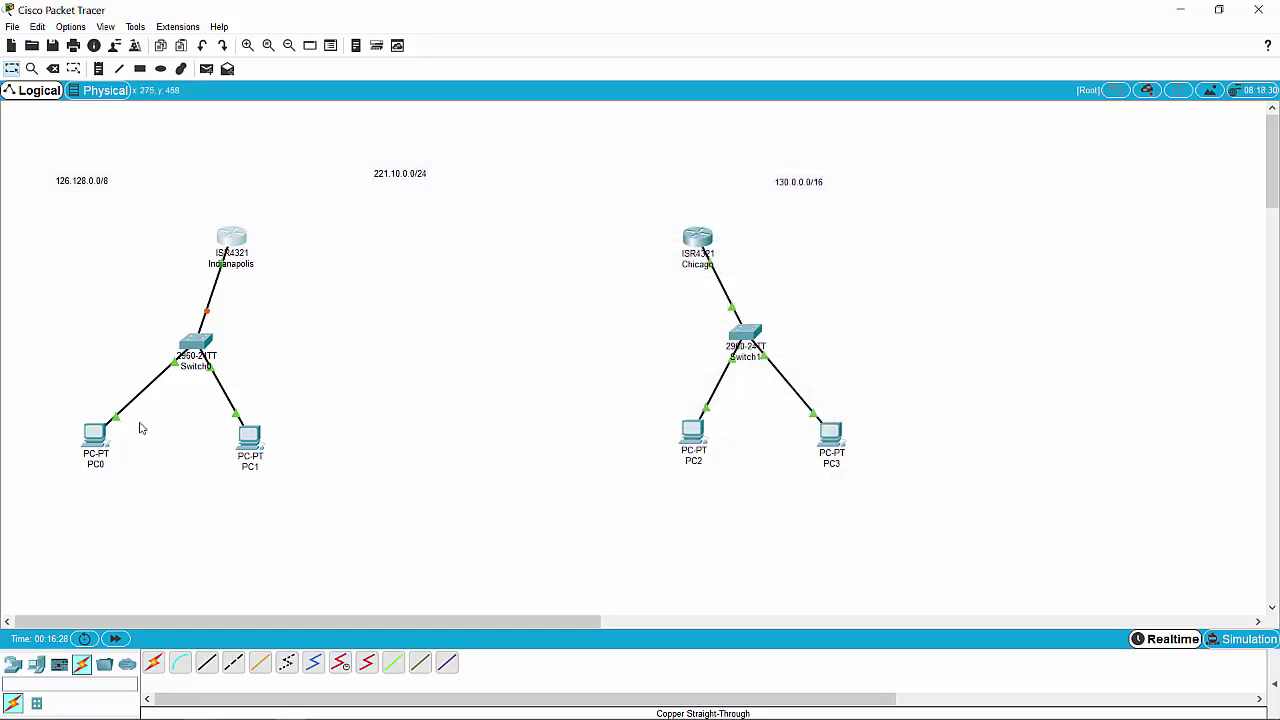
From PC0's command prompt, ping 126.128.0.1.
{"action": "mouse_move", "coordinate": [100, 437]}
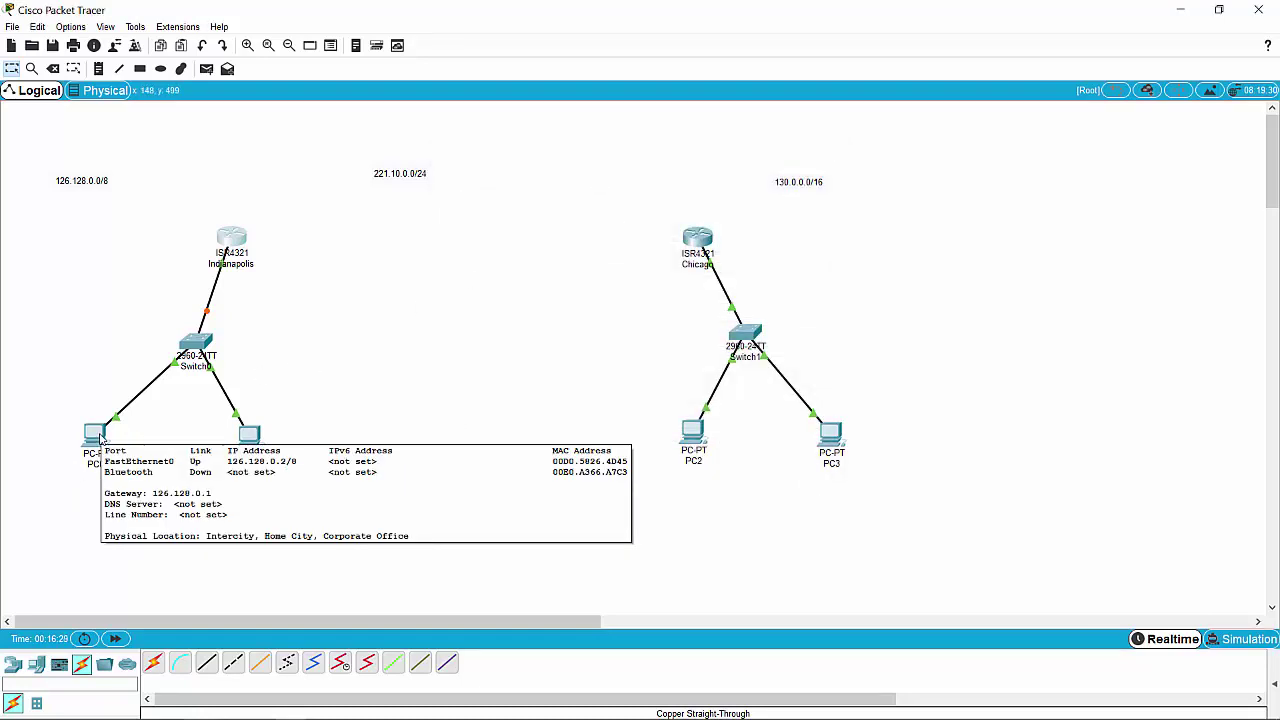
{"action": "left_click", "coordinate": [100, 437]}
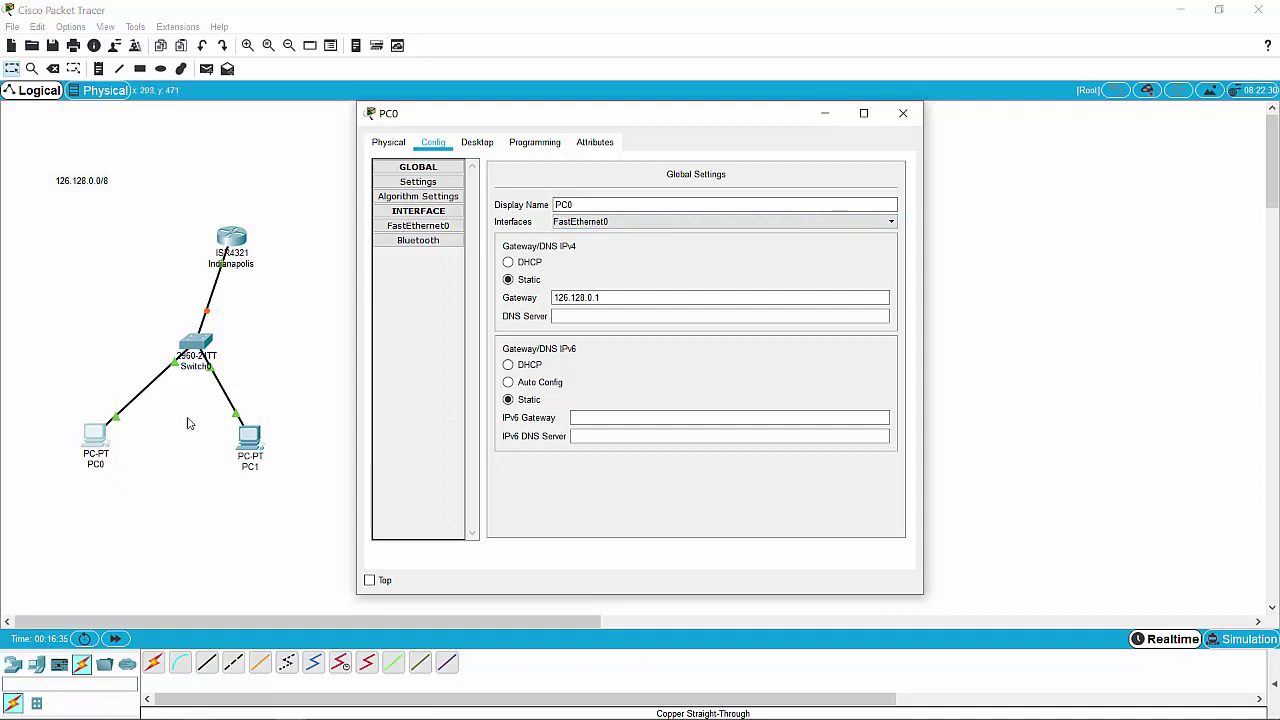
{"action": "left_click", "coordinate": [480, 143]}
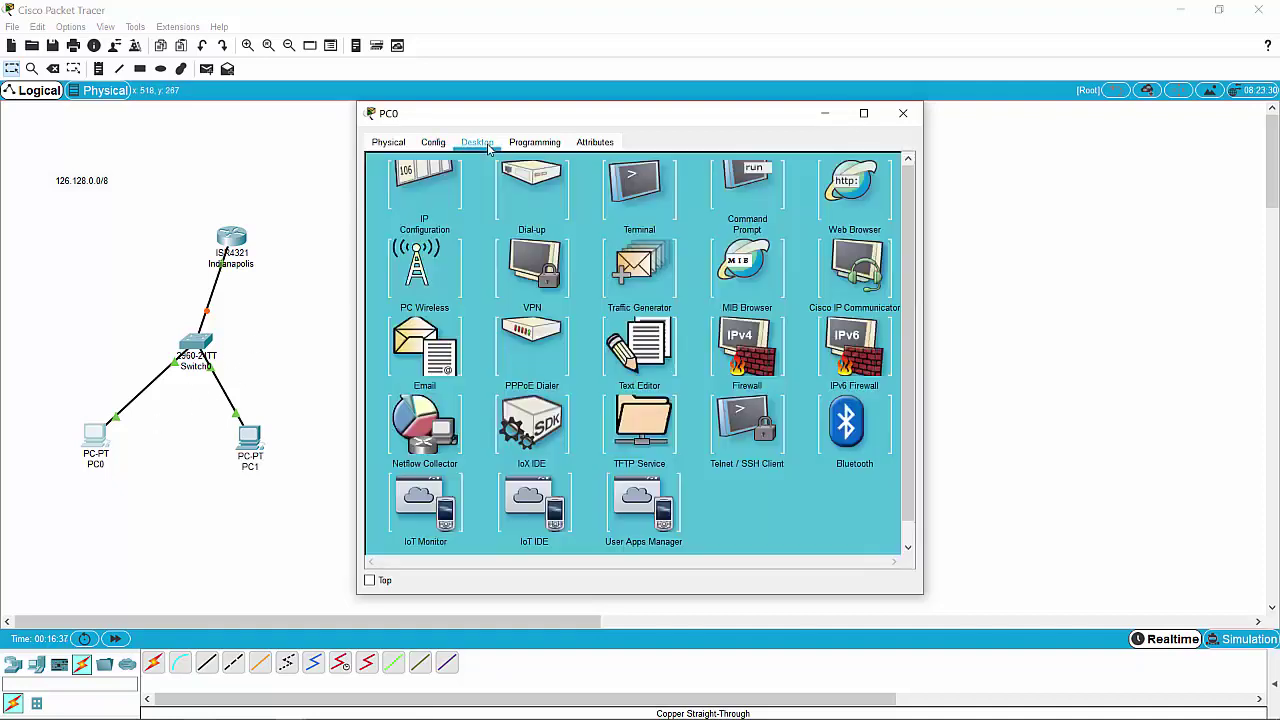
{"action": "left_click", "coordinate": [748, 210]}
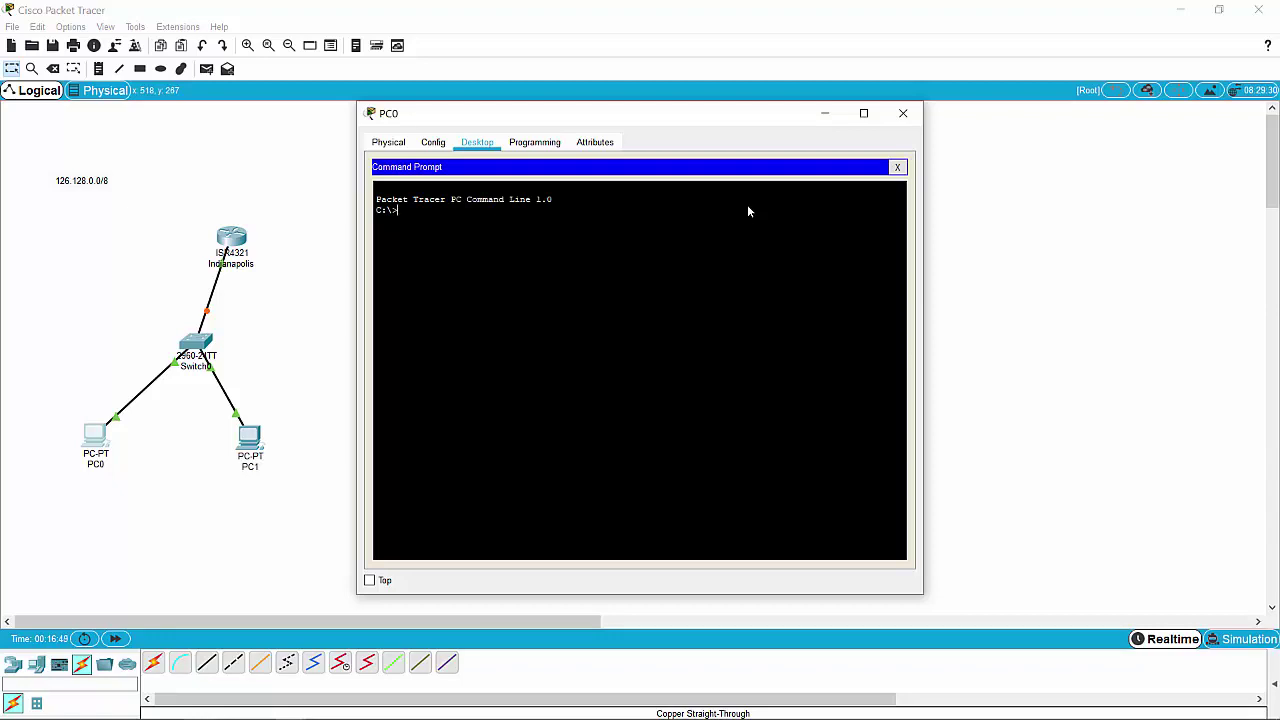
{"action": "type", "text": "ping"}
{"action": "type", "text": "126.128.0.1"}
{"action": "key", "text": "Return"}
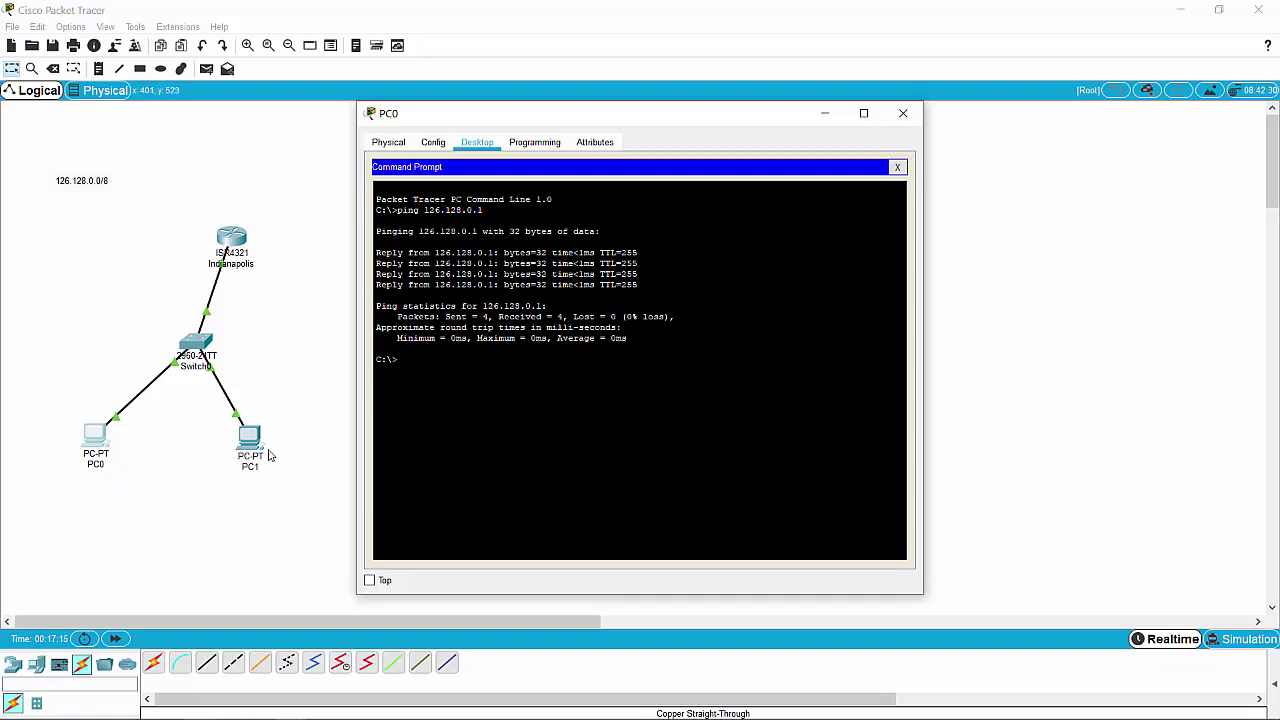
Ping 126.128.0.3 from PC0 and close its window.
{"action": "key", "text": "Up"}
{"action": "key", "text": "Return"}
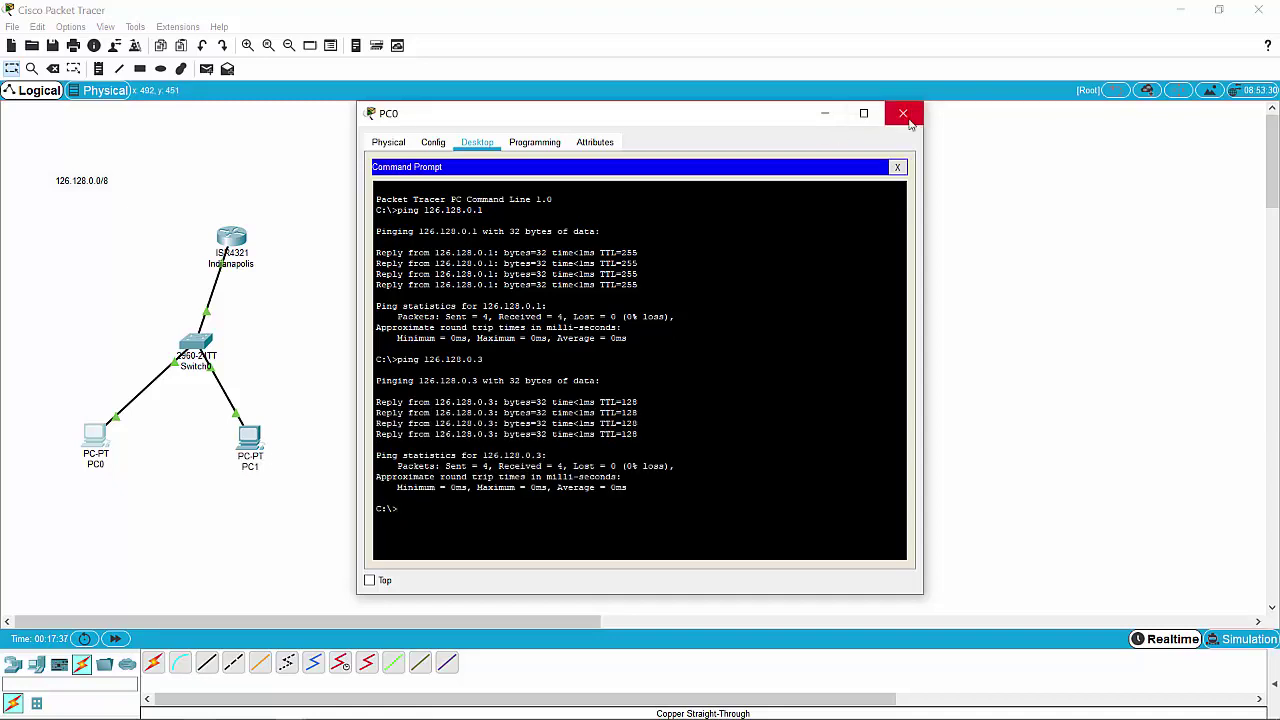
{"action": "left_click", "coordinate": [901, 118]}
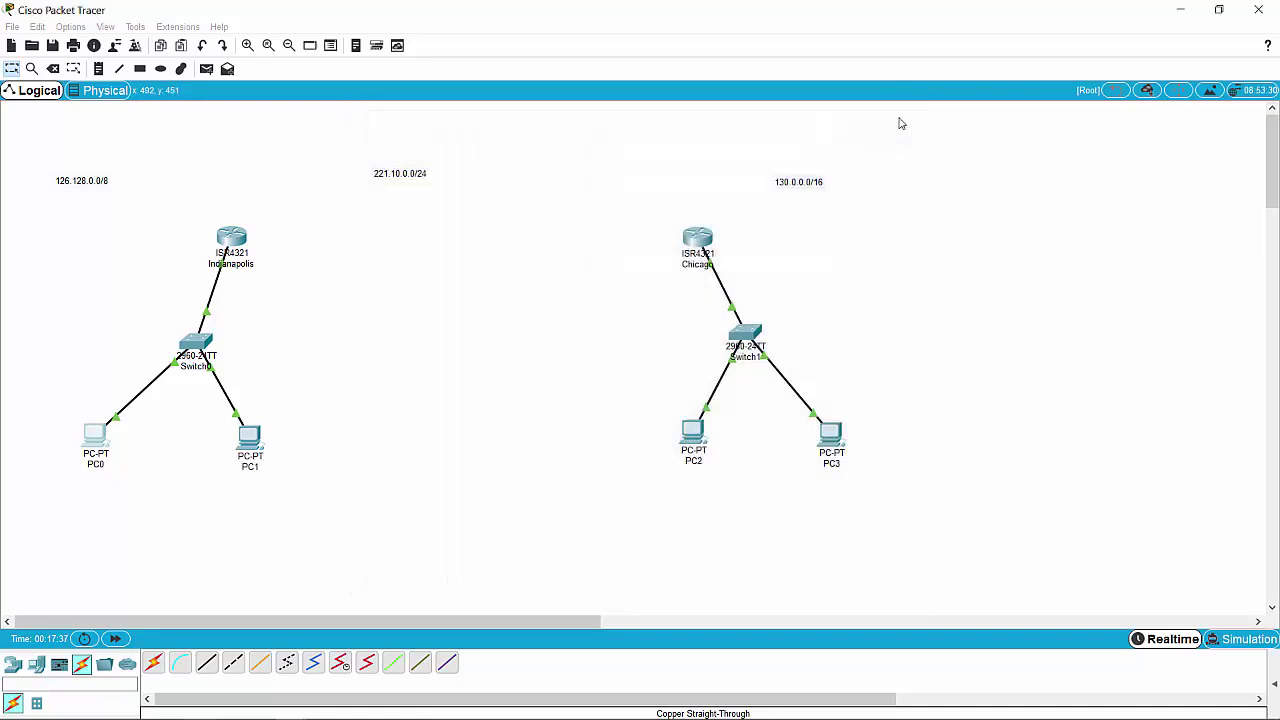
Set PC2's default gateway to 130.0.0.1.
{"action": "left_click", "coordinate": [697, 437]}
{"action": "left_click", "coordinate": [434, 146]}
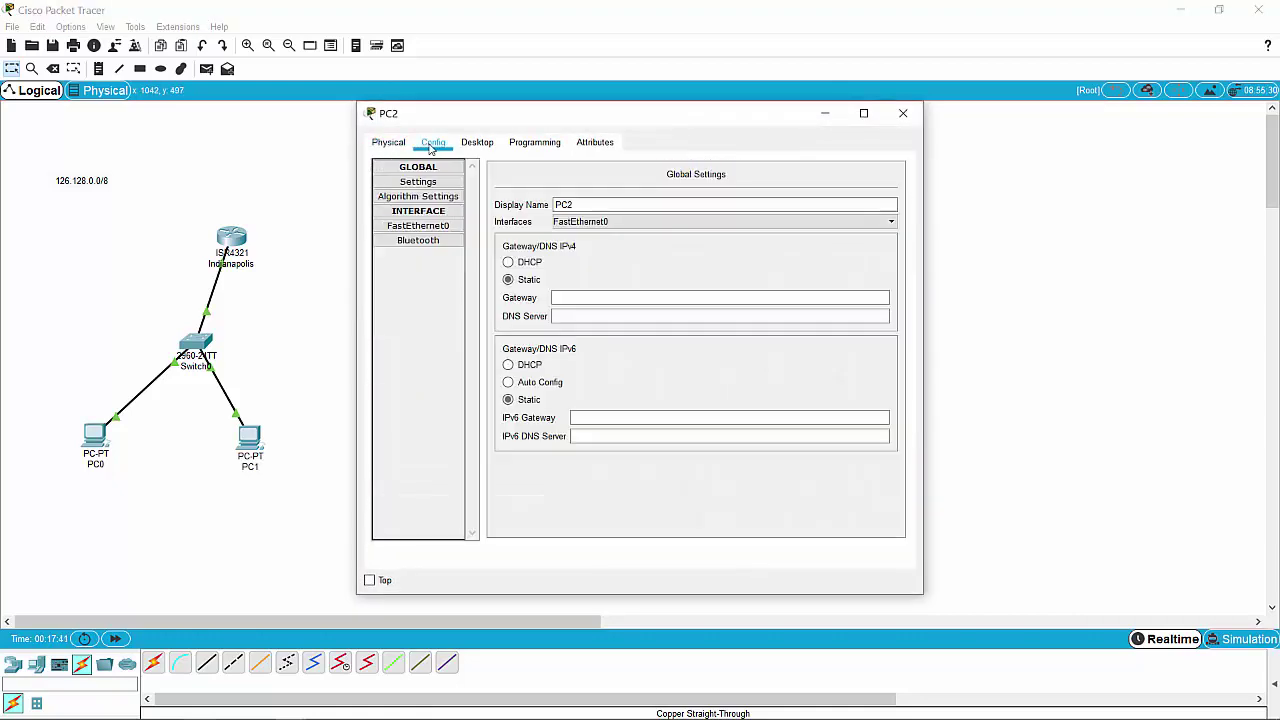
{"action": "left_click_drag", "start_coordinate": [654, 129], "coordinate": [340, 128]}
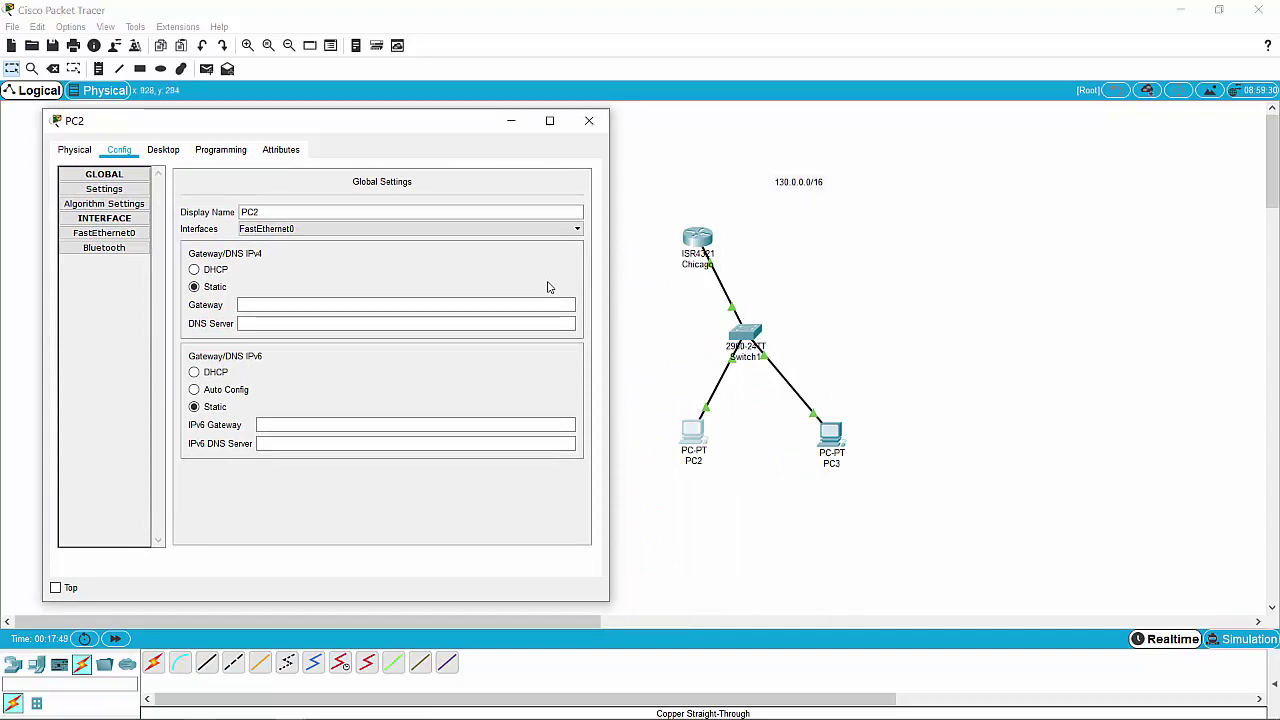
{"action": "left_click", "coordinate": [456, 305]}
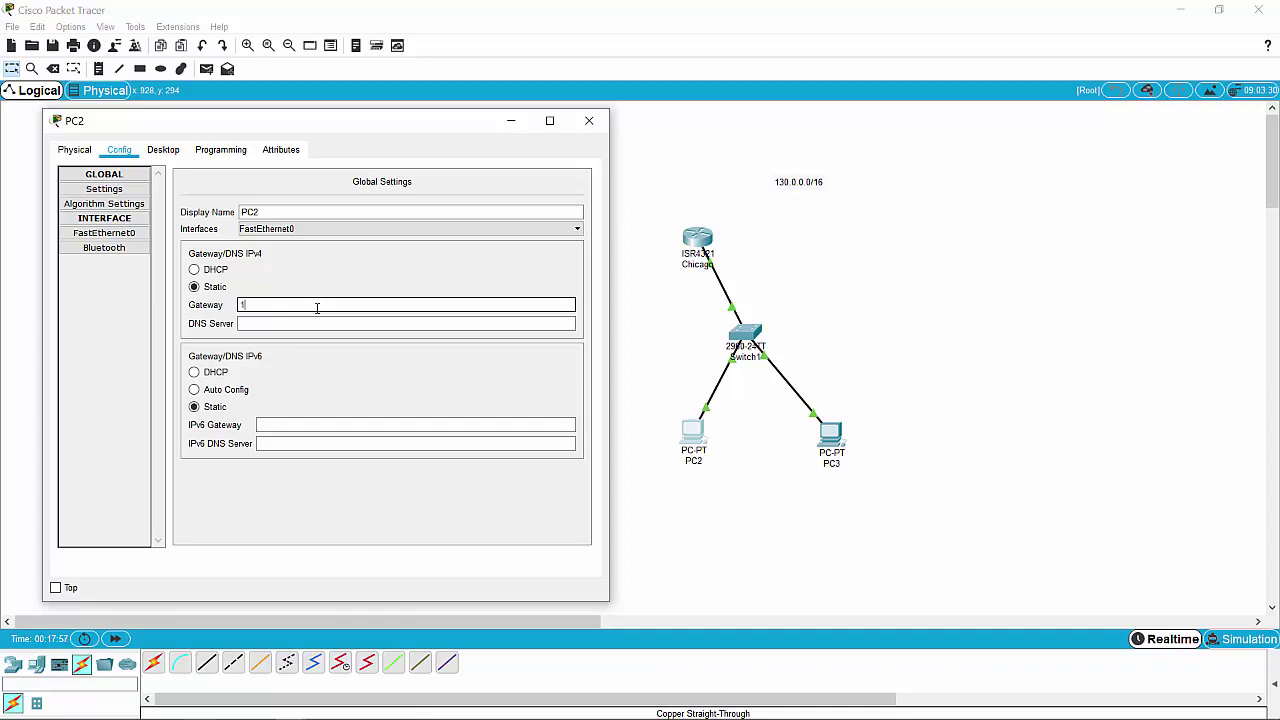
{"action": "type", "text": "130.0.0.1"}
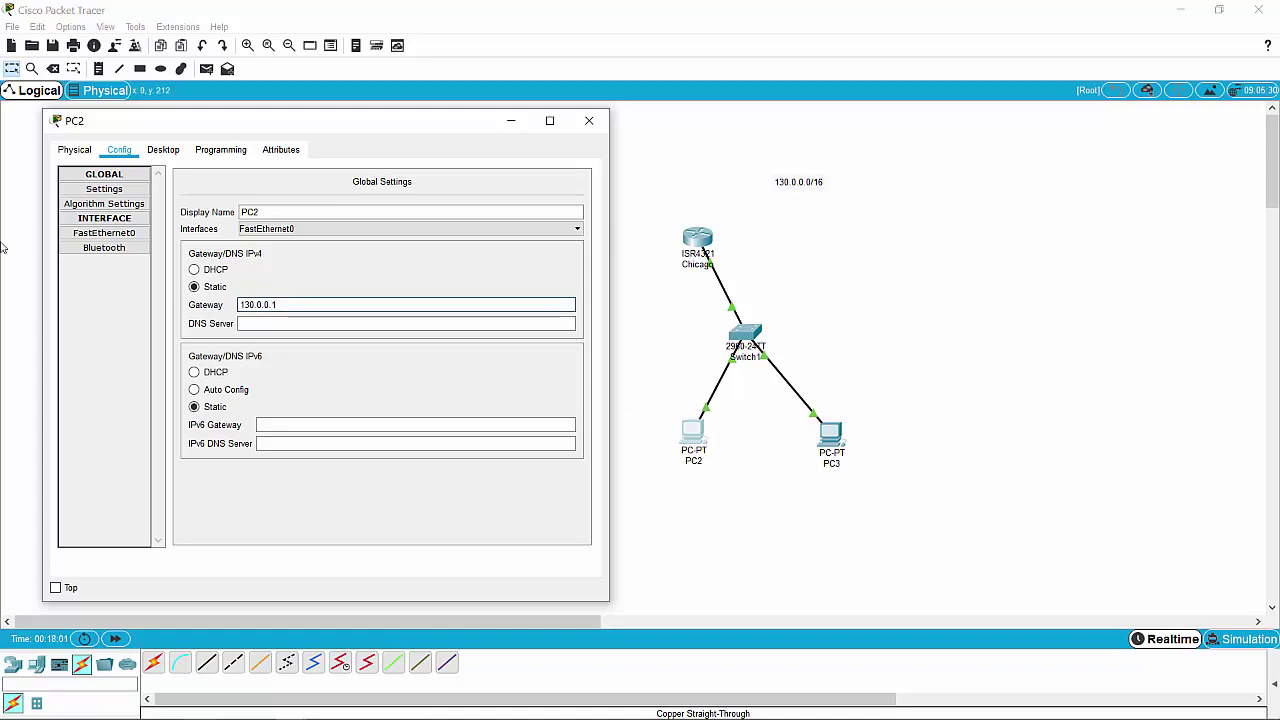
Give PC2's FastEthernet0 IP 130.0.0.2 with mask 255.255.0.0, then close it.
{"action": "left_click", "coordinate": [104, 232]}
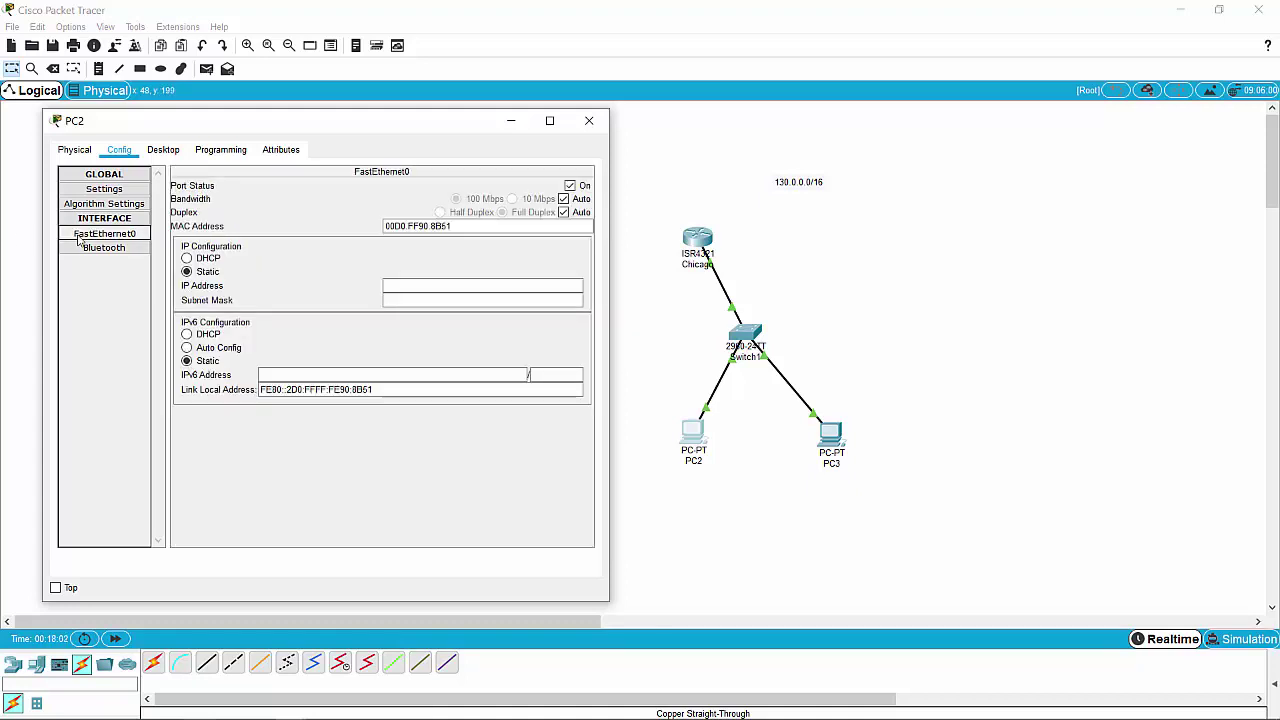
{"action": "left_click", "coordinate": [456, 284]}
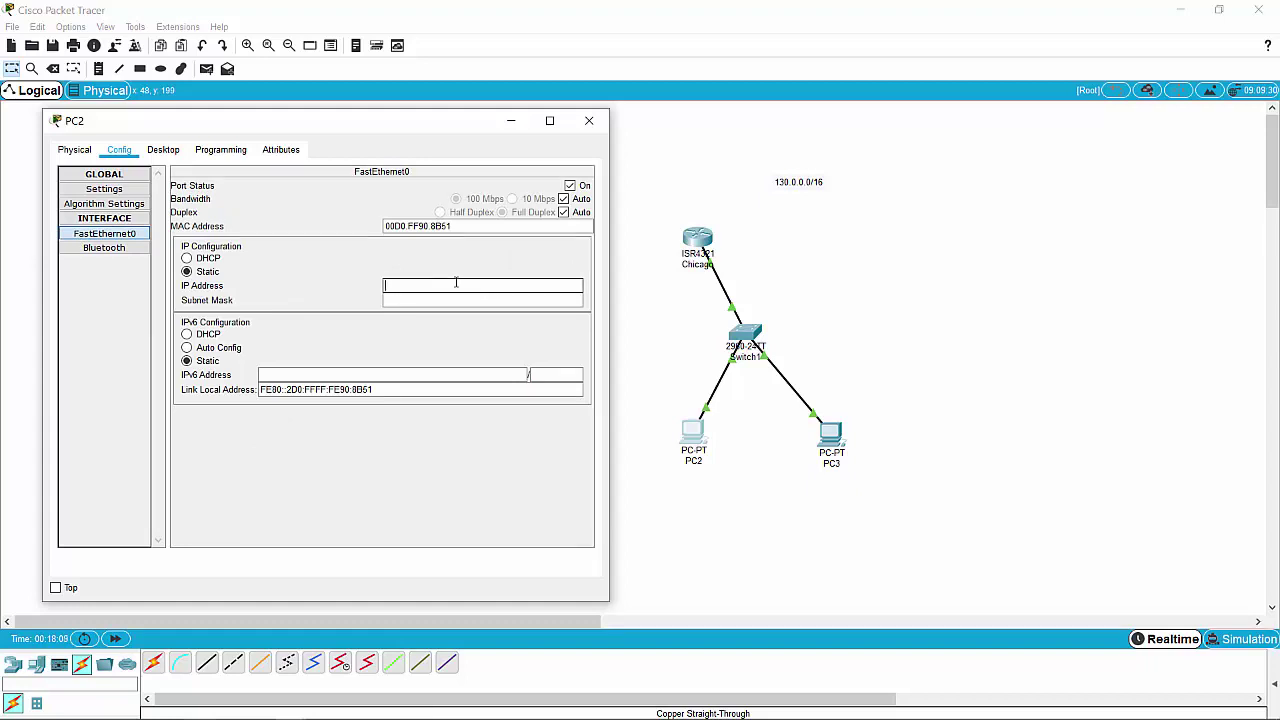
{"action": "type", "text": "130.0.0.2"}
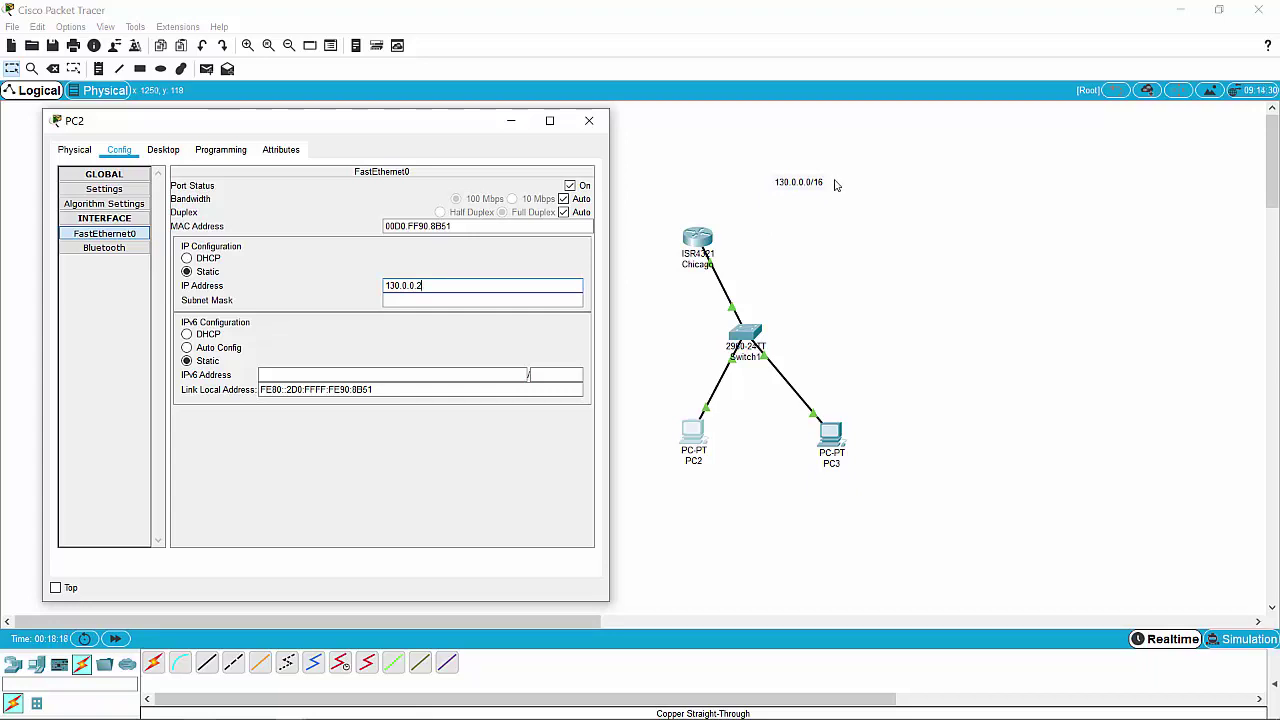
{"action": "left_click", "coordinate": [464, 298]}
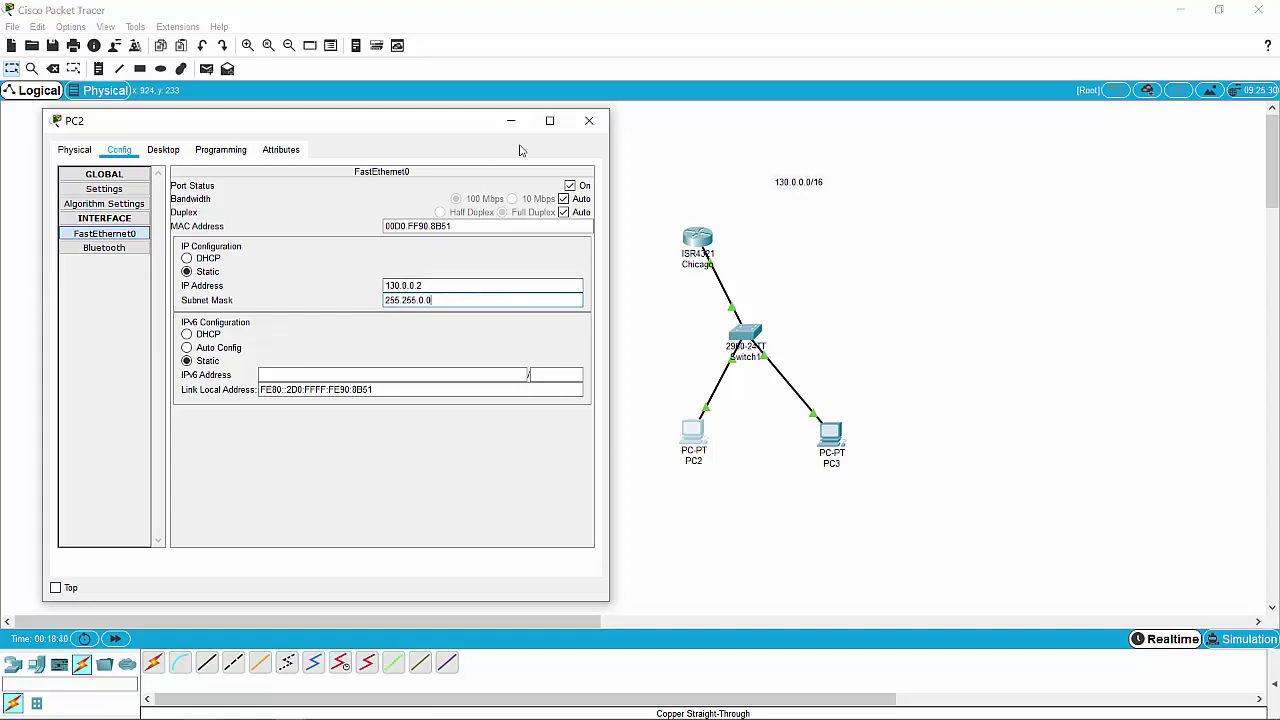
{"action": "left_click", "coordinate": [590, 121]}
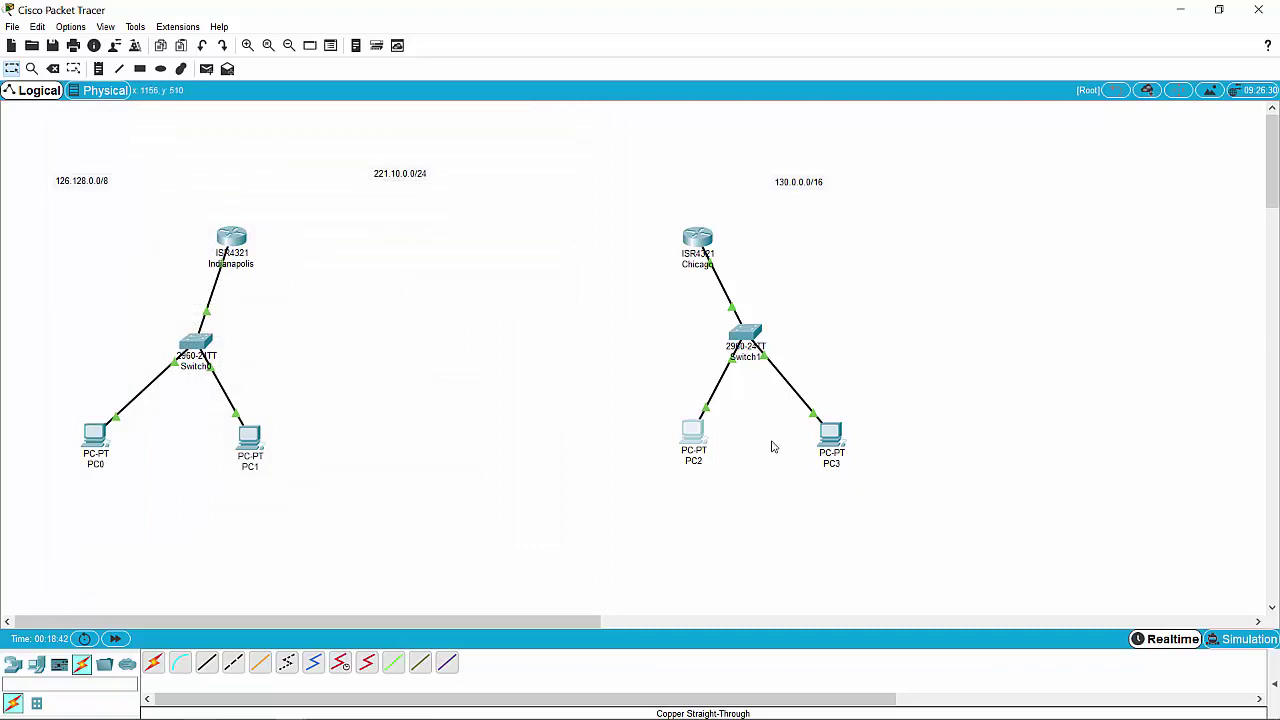
Set PC3's default gateway to 130.0.0.1.
{"action": "left_click", "coordinate": [829, 441]}
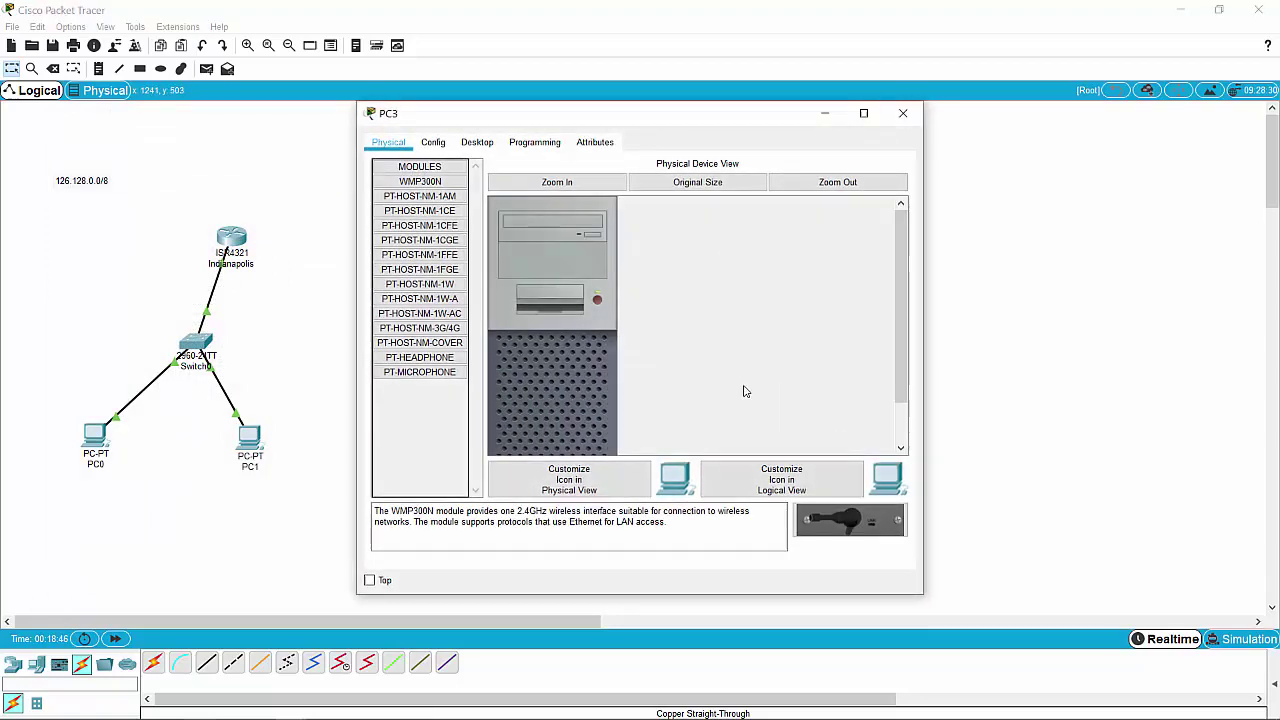
{"action": "left_click", "coordinate": [433, 142]}
{"action": "left_click", "coordinate": [594, 302]}
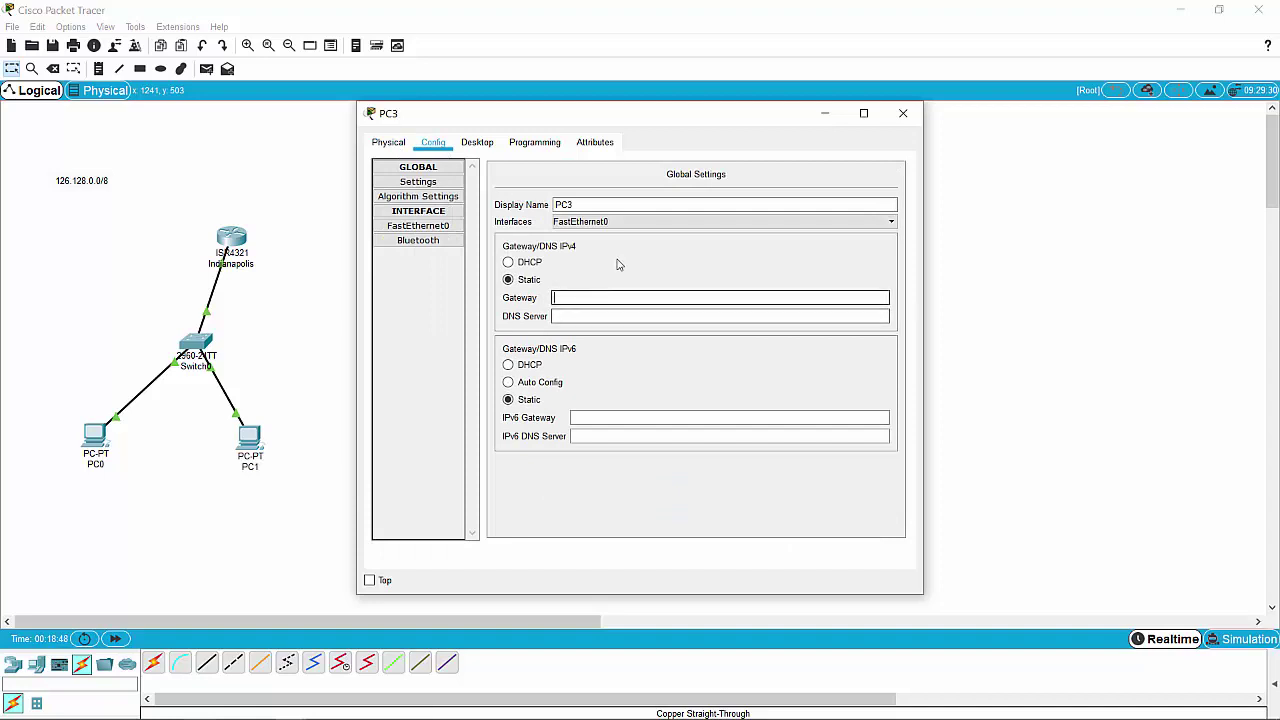
{"action": "left_click_drag", "start_coordinate": [623, 127], "coordinate": [312, 103]}
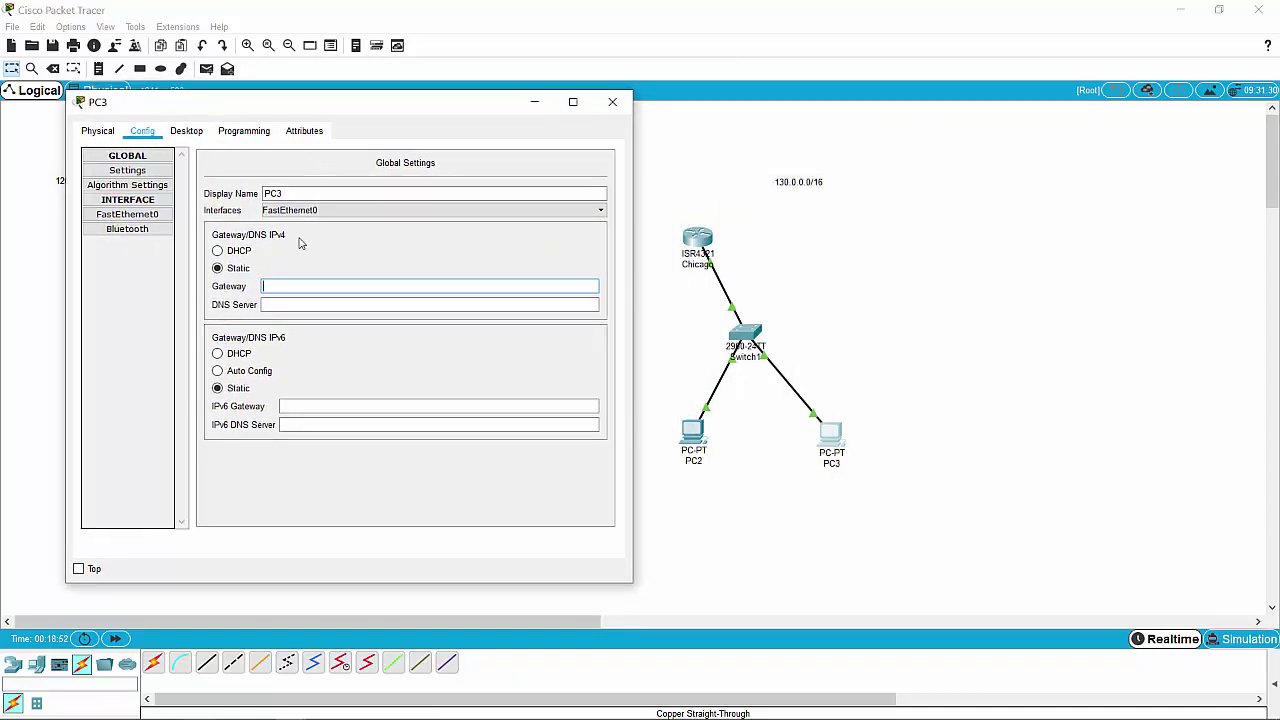
{"action": "type", "text": "130.0.0.1"}
Give PC3's FastEthernet0 IP 130.0.0.3 with mask 255.255.0.0.
{"action": "left_click", "coordinate": [157, 216]}
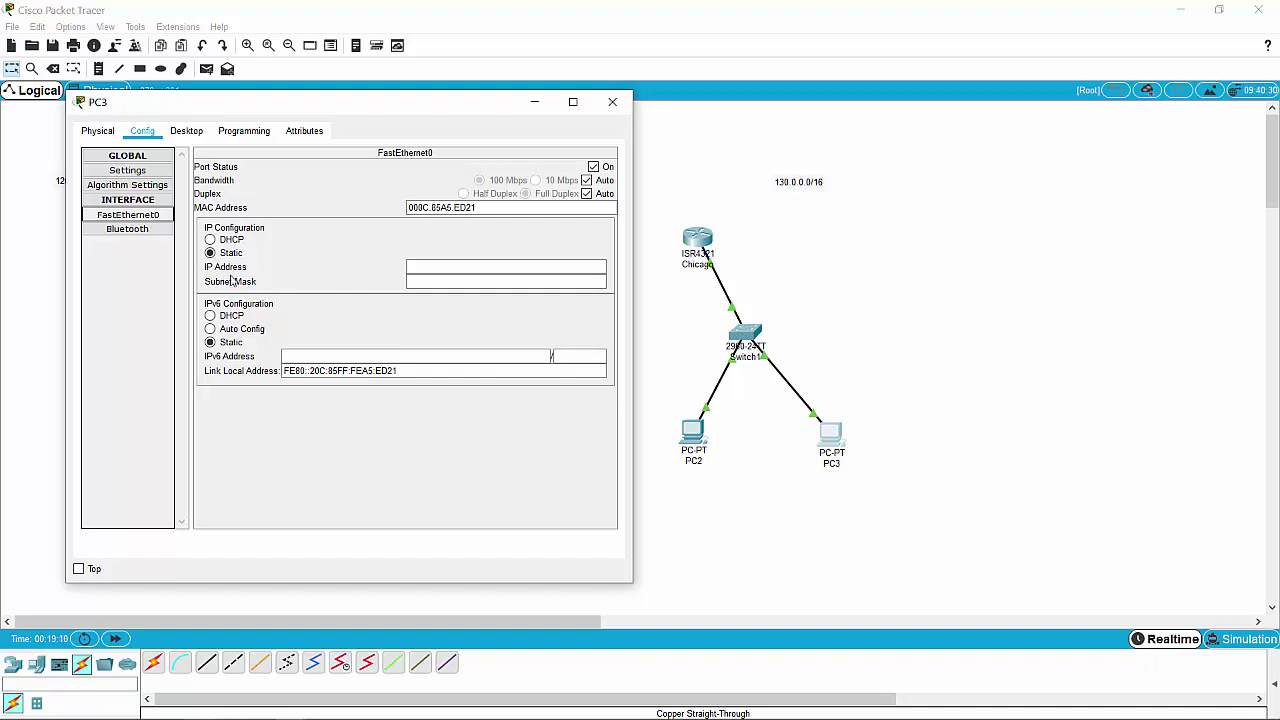
{"action": "left_click", "coordinate": [463, 268]}
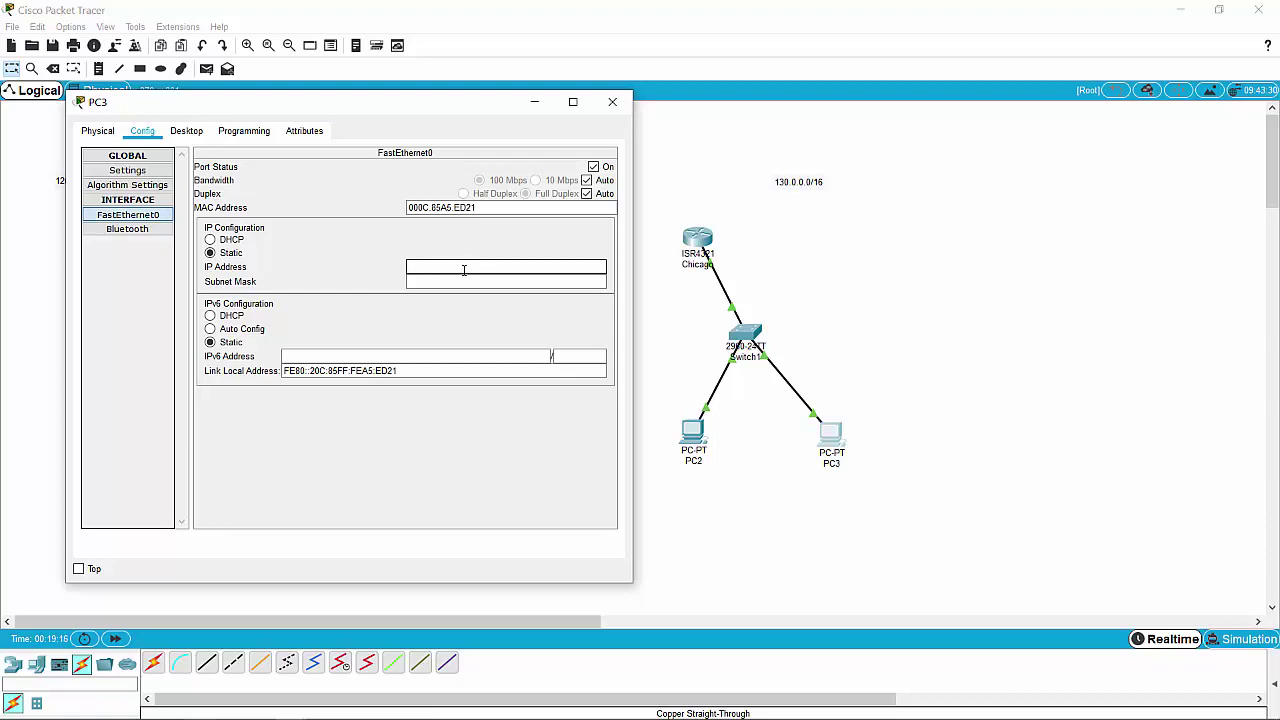
{"action": "type", "text": "130.0.0.3"}
{"action": "left_click", "coordinate": [466, 280]}
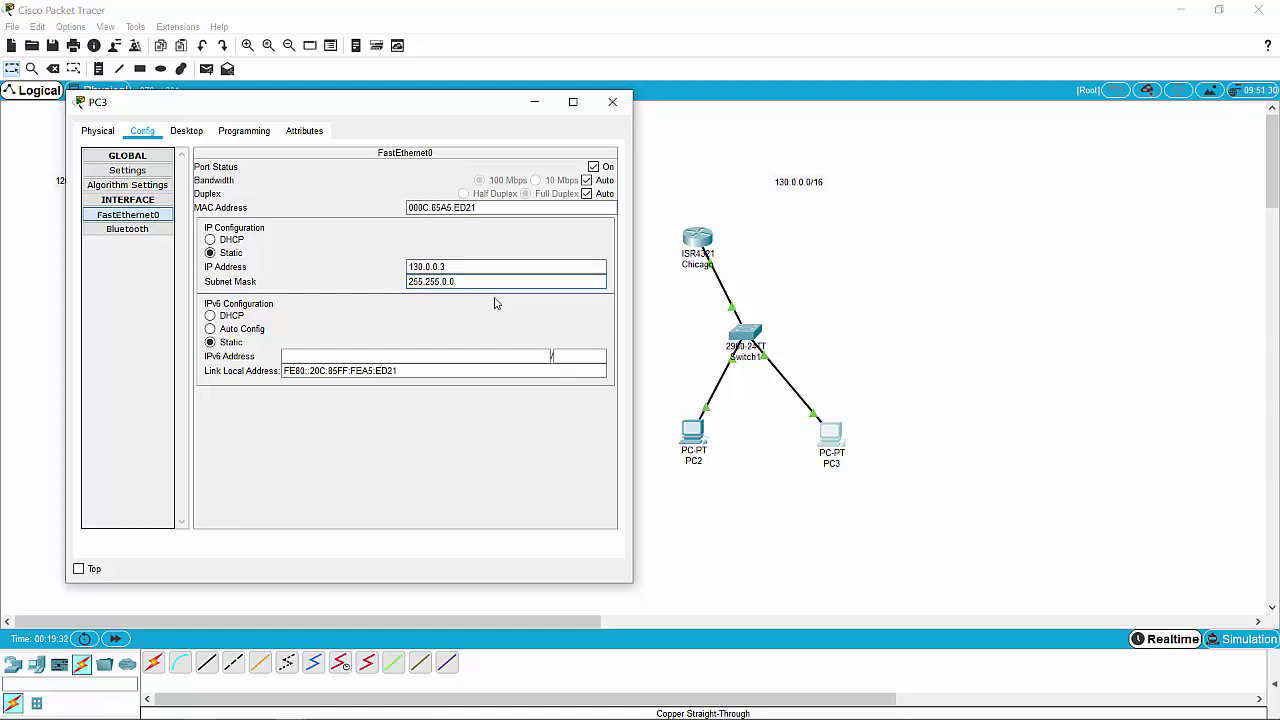
{"action": "left_click", "coordinate": [612, 101]}
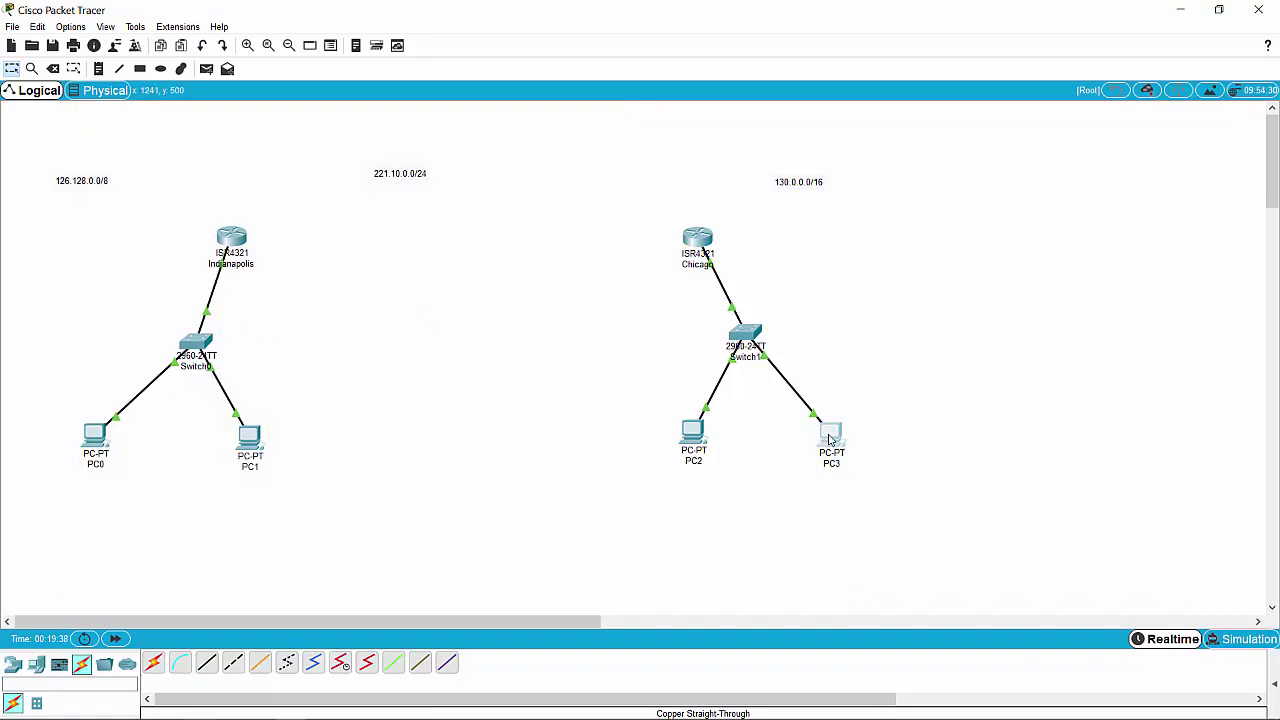
{"action": "left_click", "coordinate": [829, 439]}
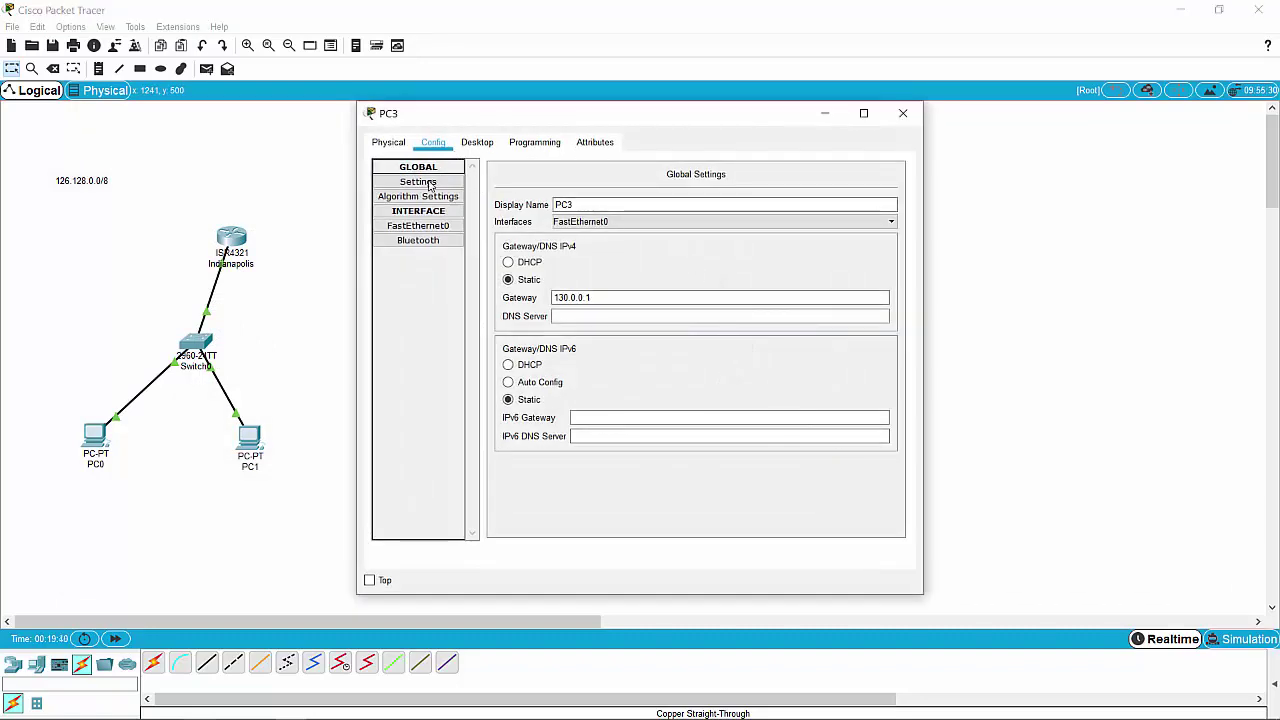
From PC3's command prompt, ping 130.0.0.1.
{"action": "left_click", "coordinate": [477, 142]}
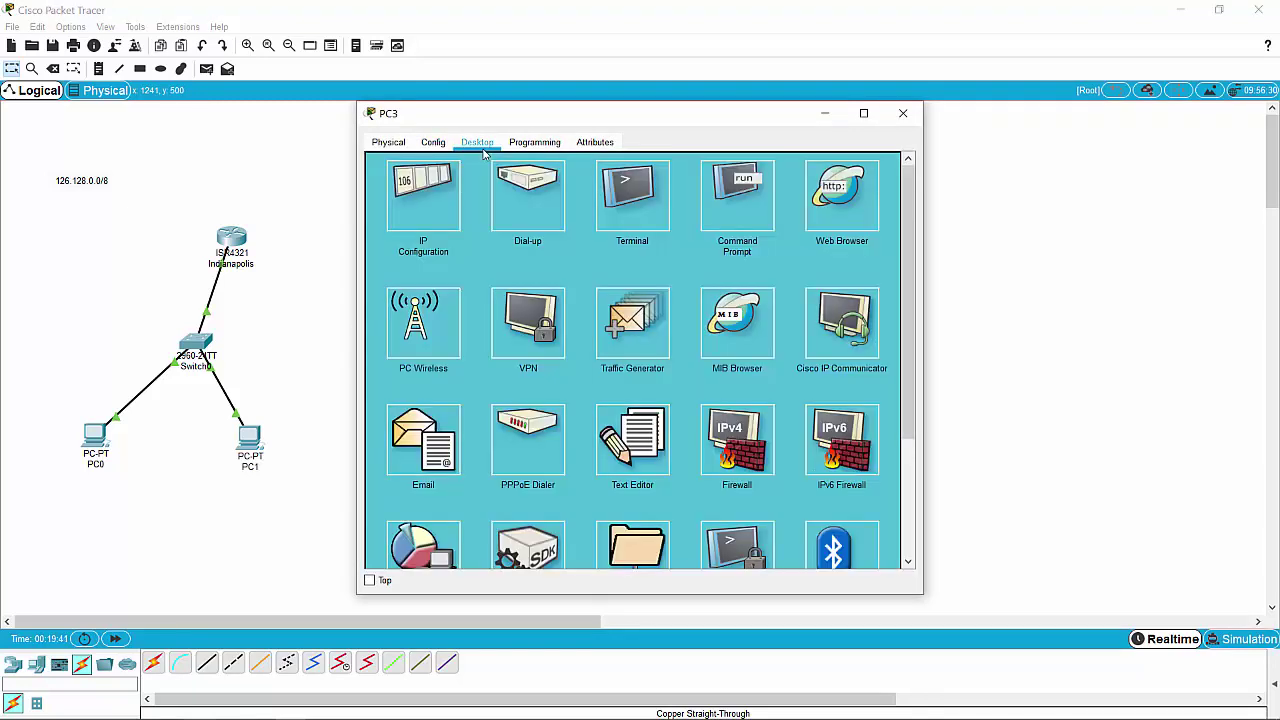
{"action": "left_click", "coordinate": [745, 224]}
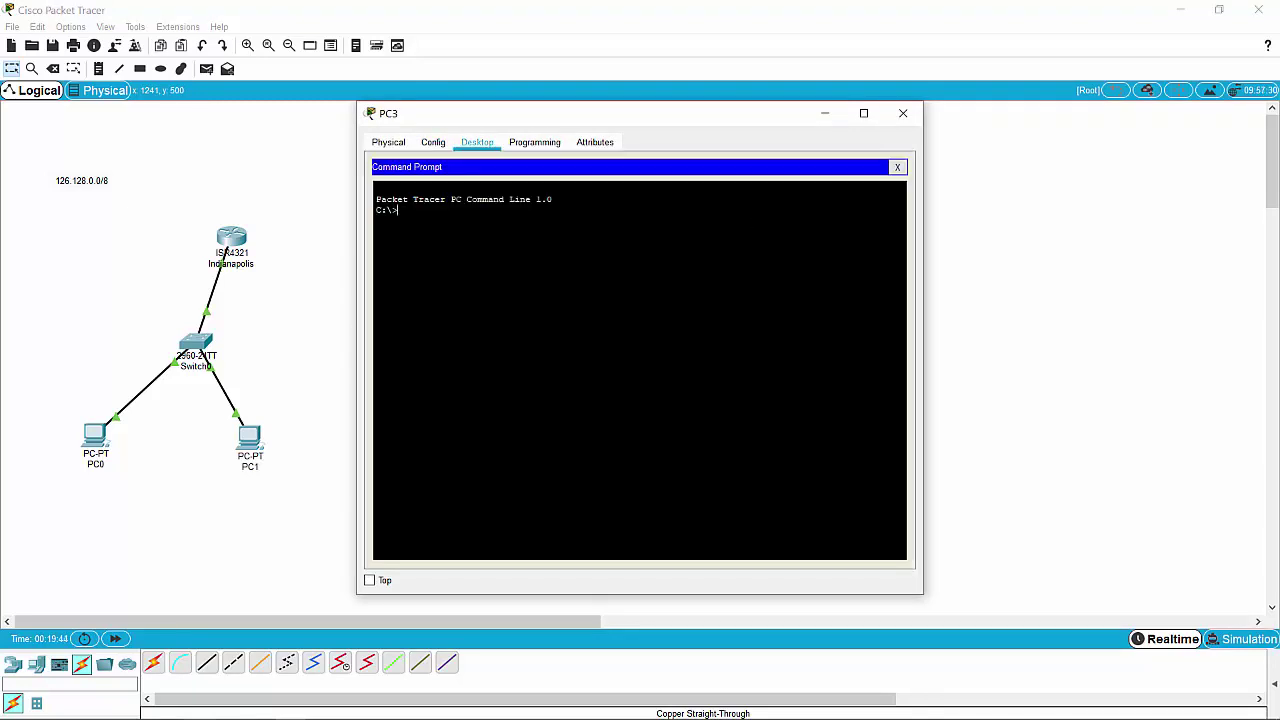
{"action": "type", "text": "ping"}
{"action": "left_click_drag", "start_coordinate": [620, 114], "coordinate": [376, 117]}
{"action": "type", "text": "130.0.0"}
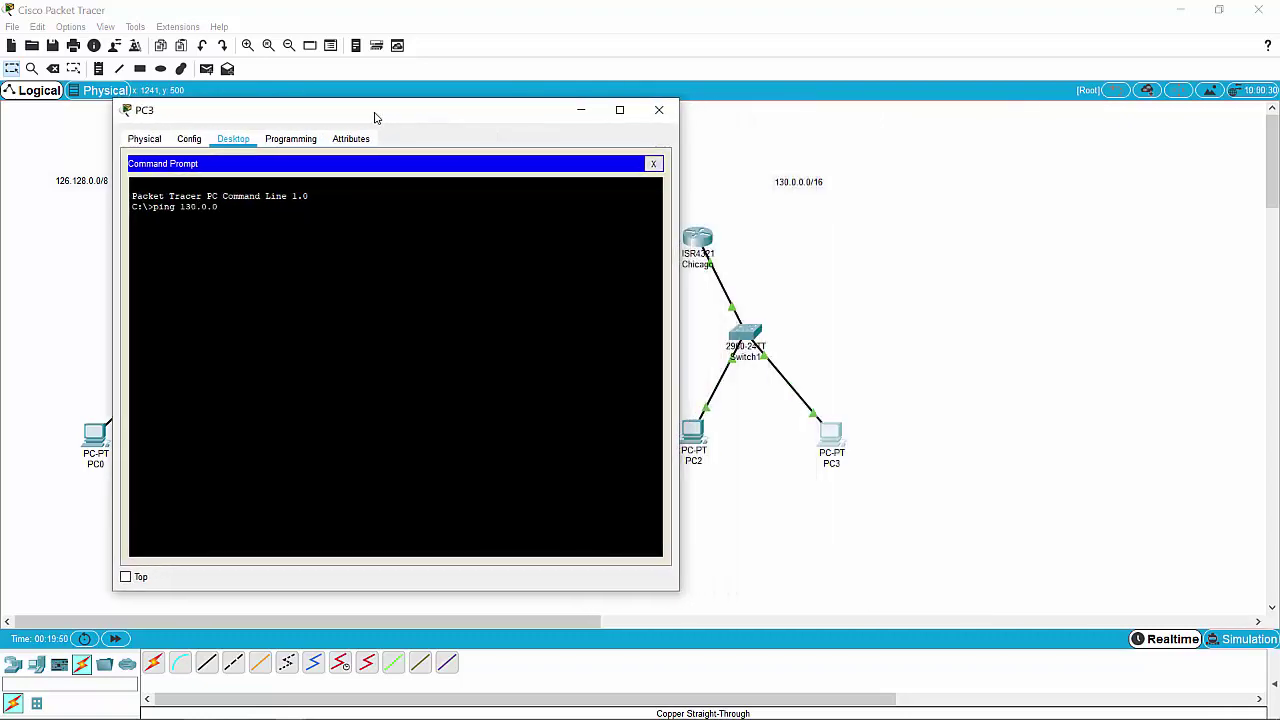
{"action": "type", "text": ".1"}
{"action": "key", "text": "Return"}
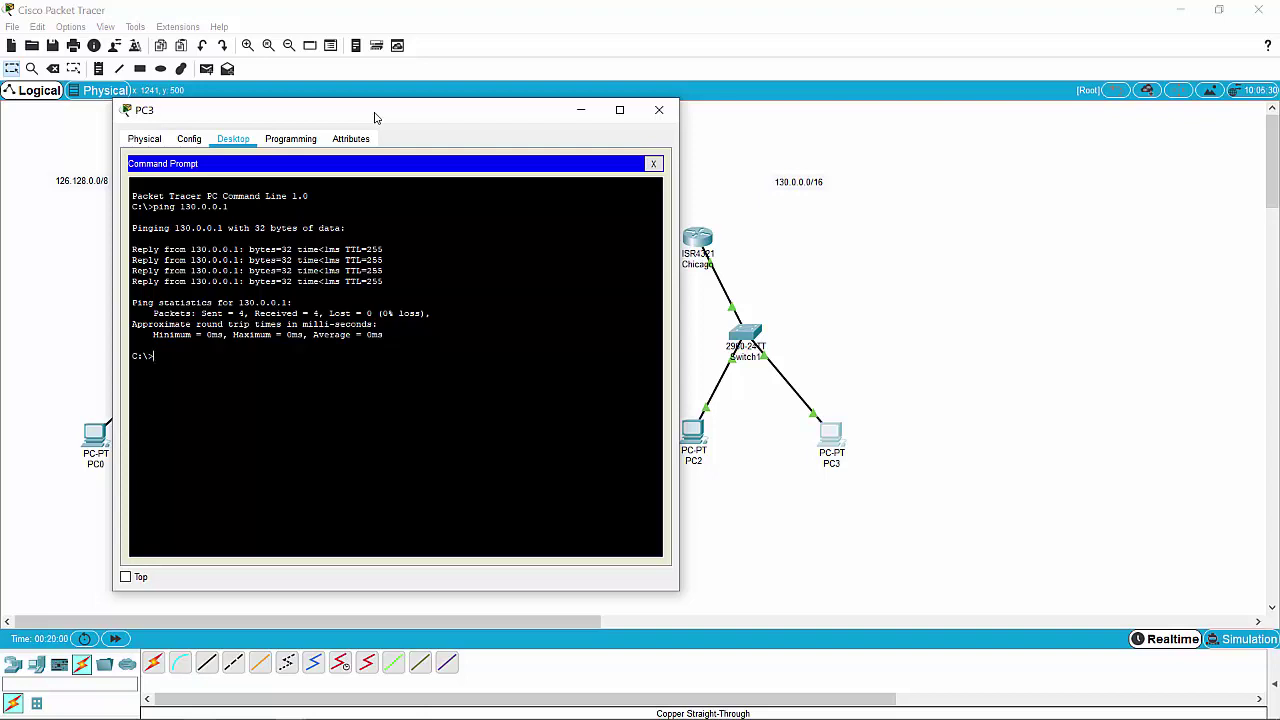
Ping 130.0.0.2 from PC3 and close its window.
{"action": "key", "text": "Up"}
{"action": "key", "text": "Return"}
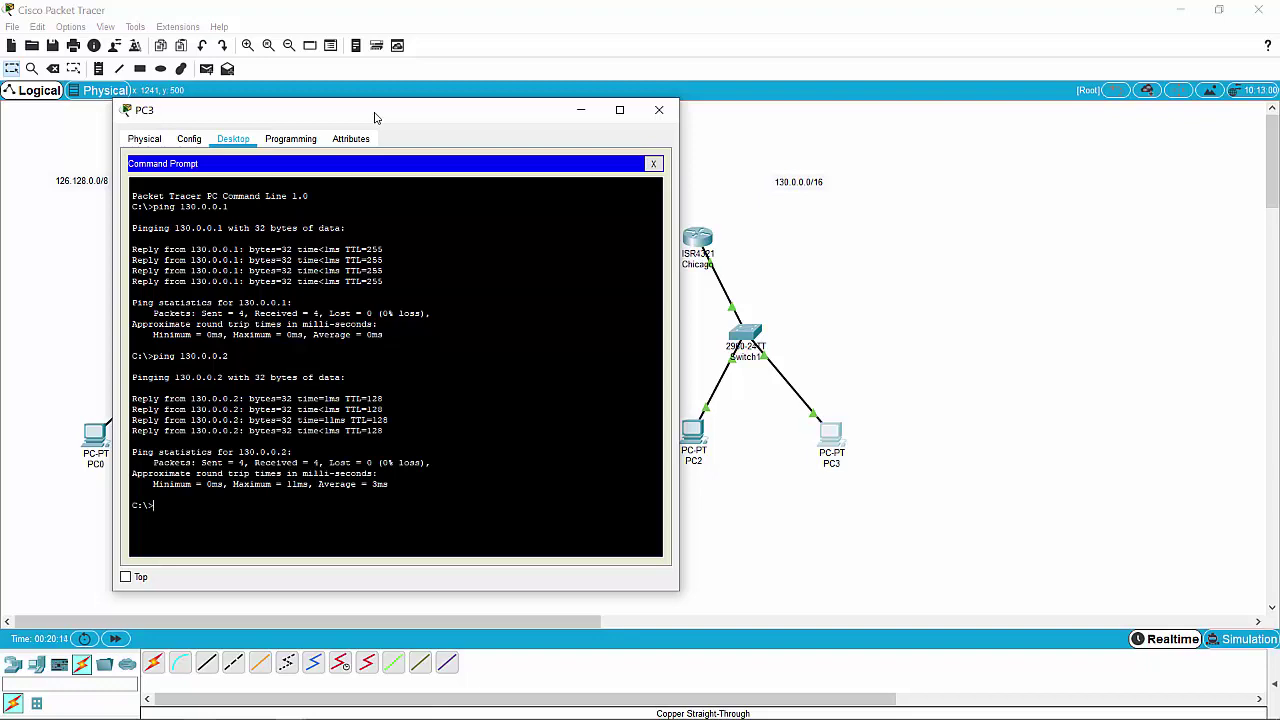
{"action": "left_click", "coordinate": [659, 110]}
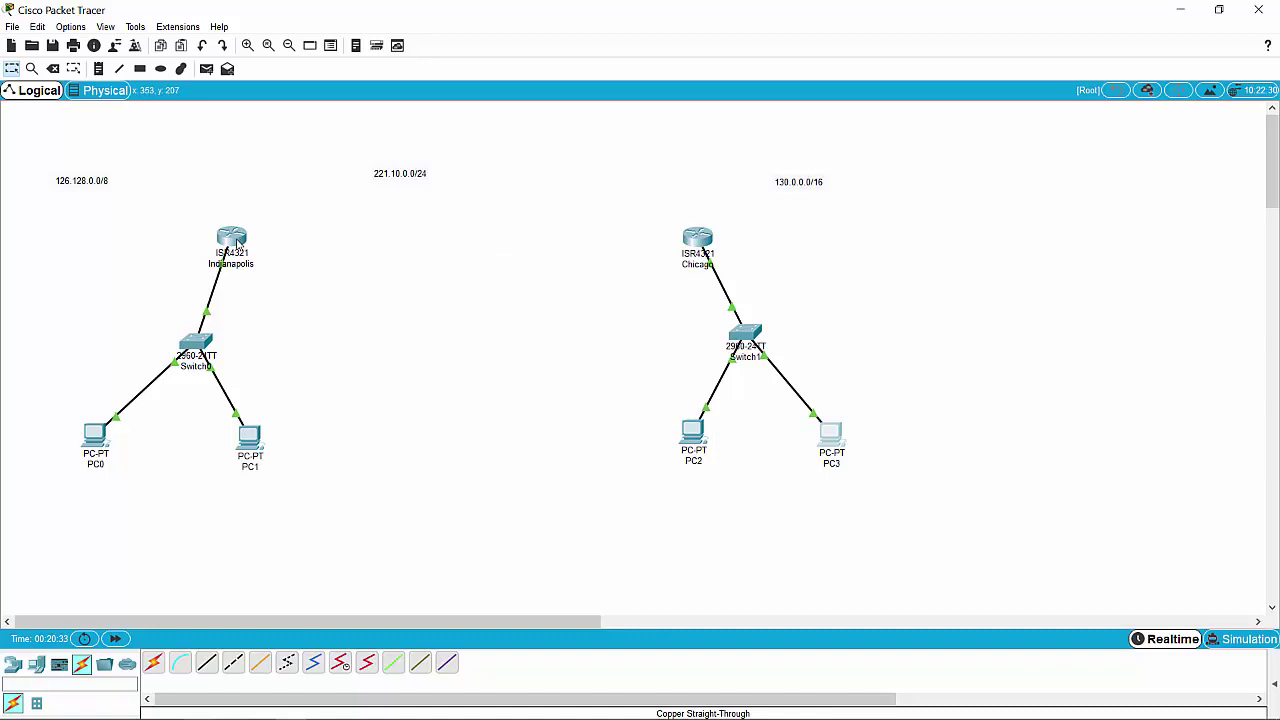
Run a Serial DCE cable from Indianapolis Serial0/1/0 to Chicago Serial0/1/0.
{"action": "mouse_move", "coordinate": [243, 244]}
{"action": "left_click", "coordinate": [340, 666]}
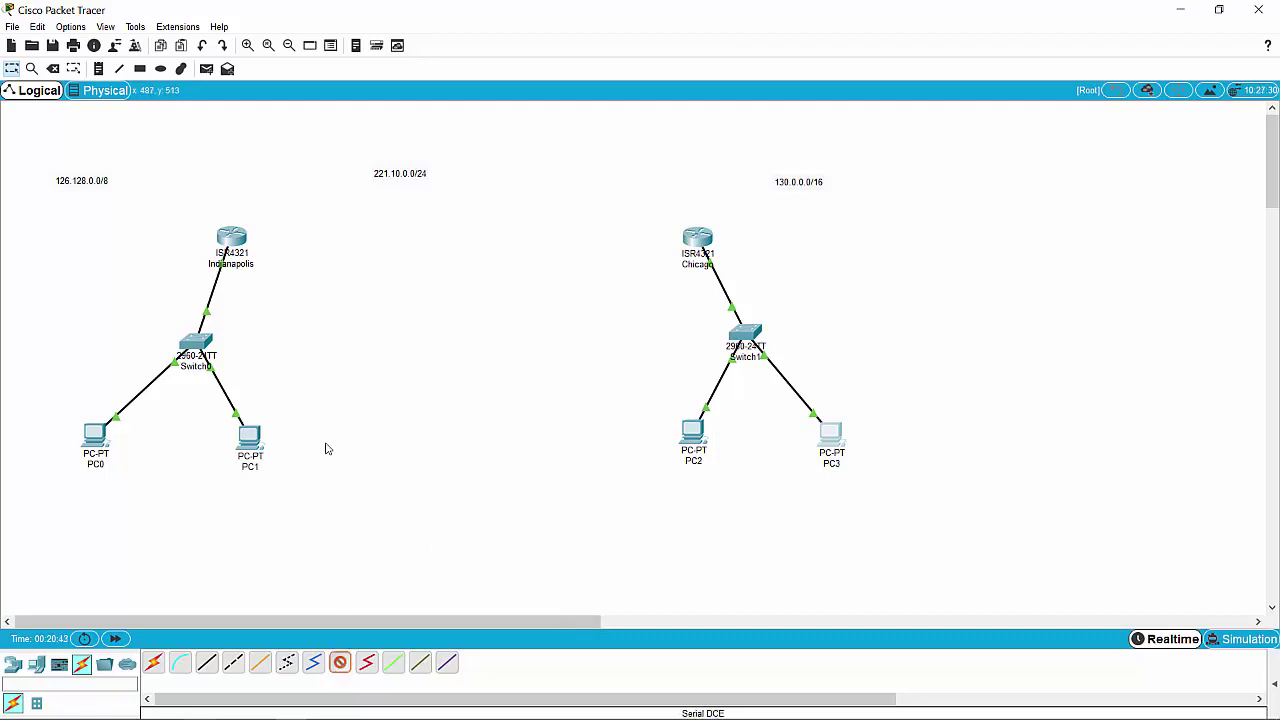
{"action": "left_click", "coordinate": [242, 241]}
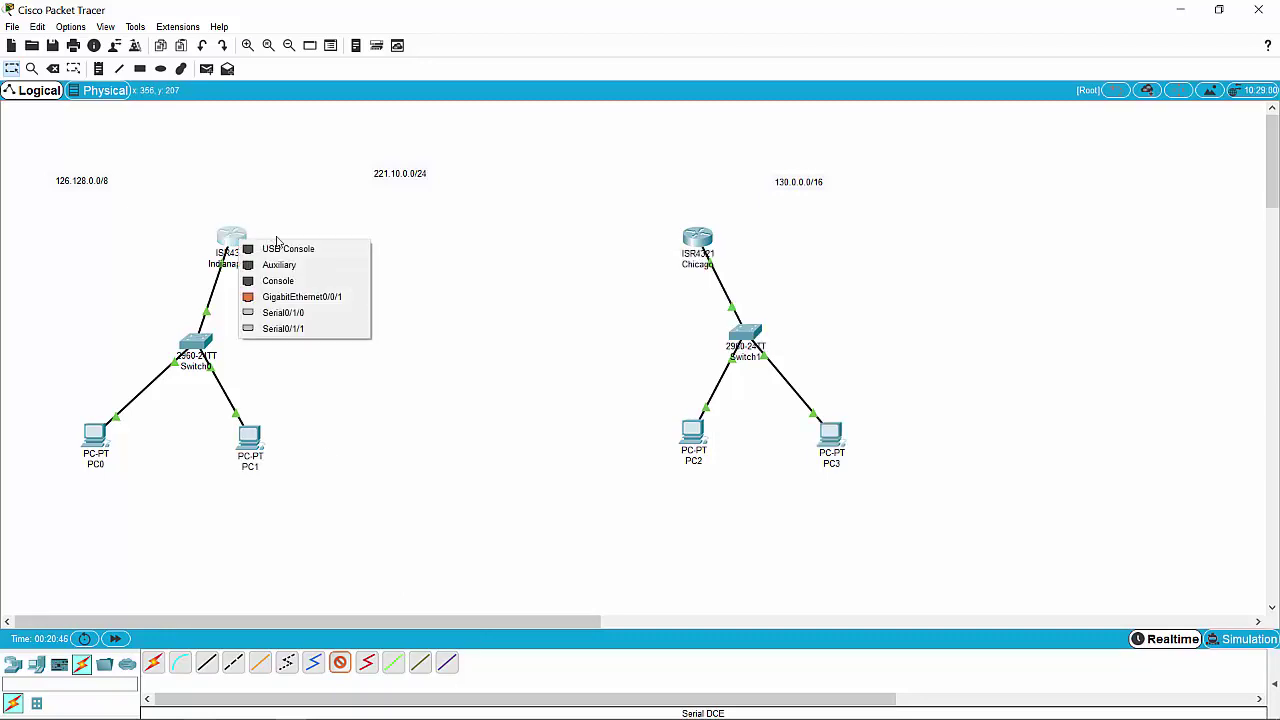
{"action": "left_click", "coordinate": [302, 315]}
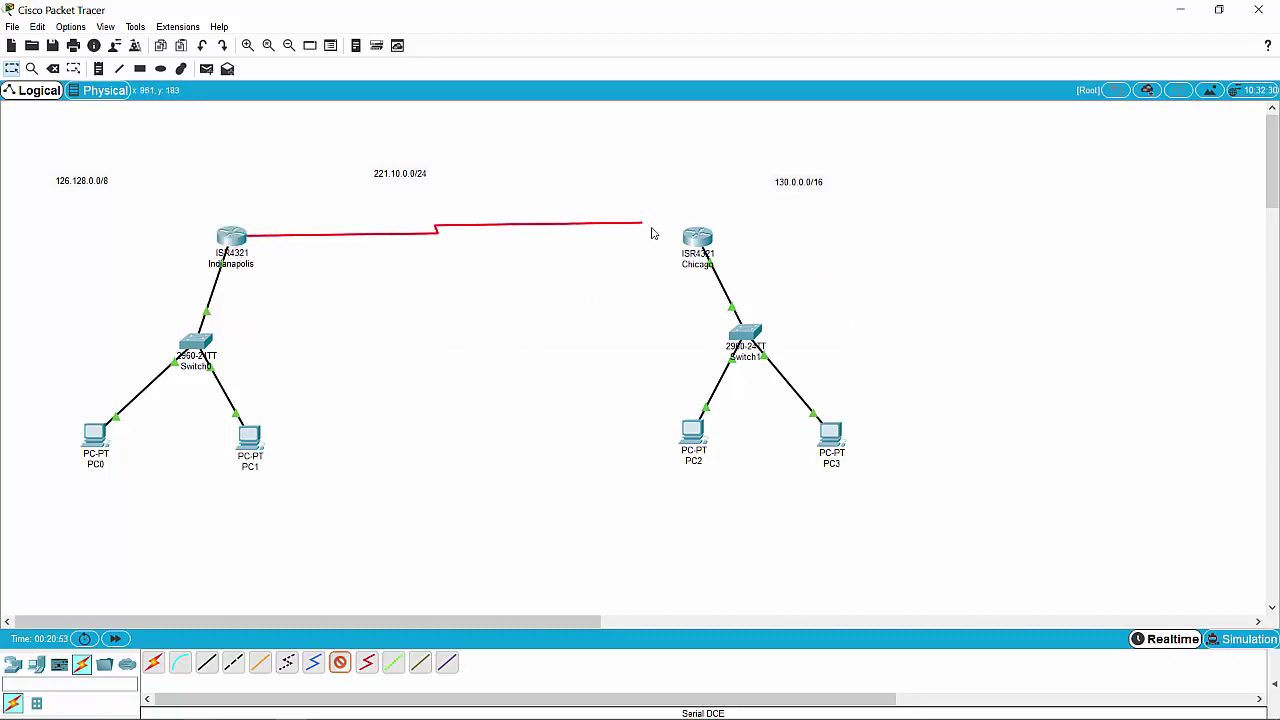
{"action": "left_click", "coordinate": [697, 240]}
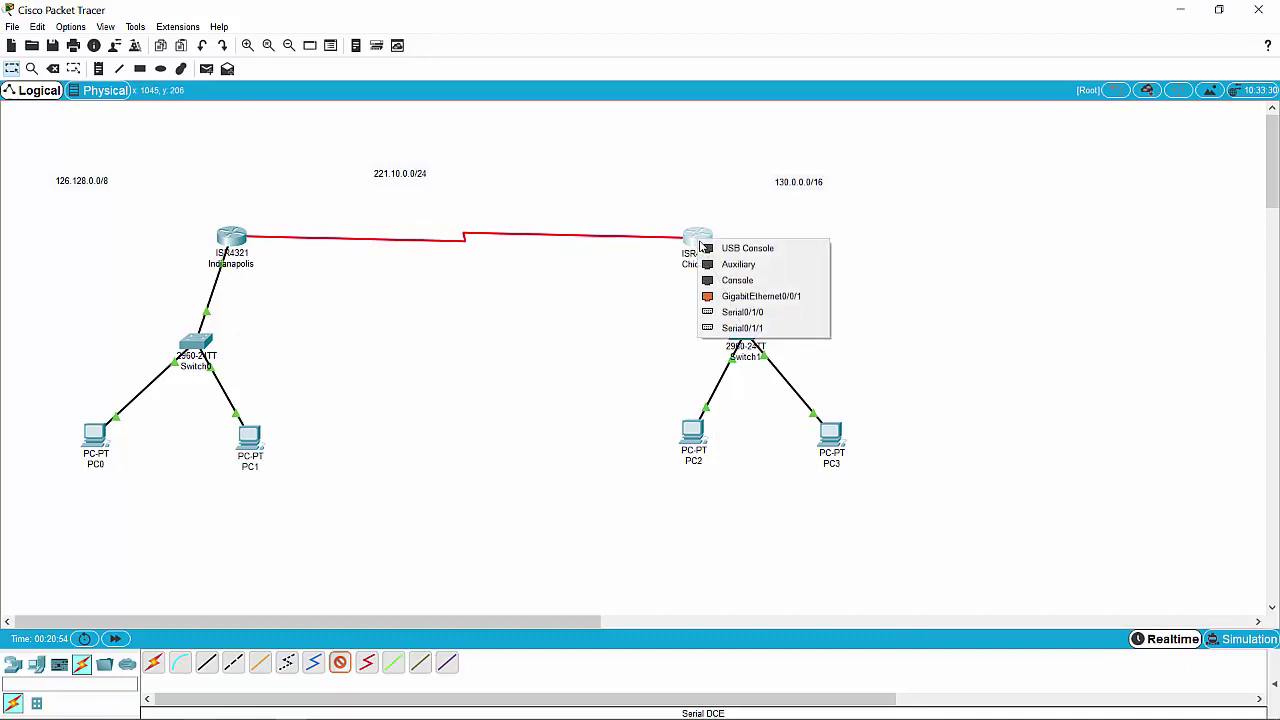
{"action": "left_click", "coordinate": [746, 314]}
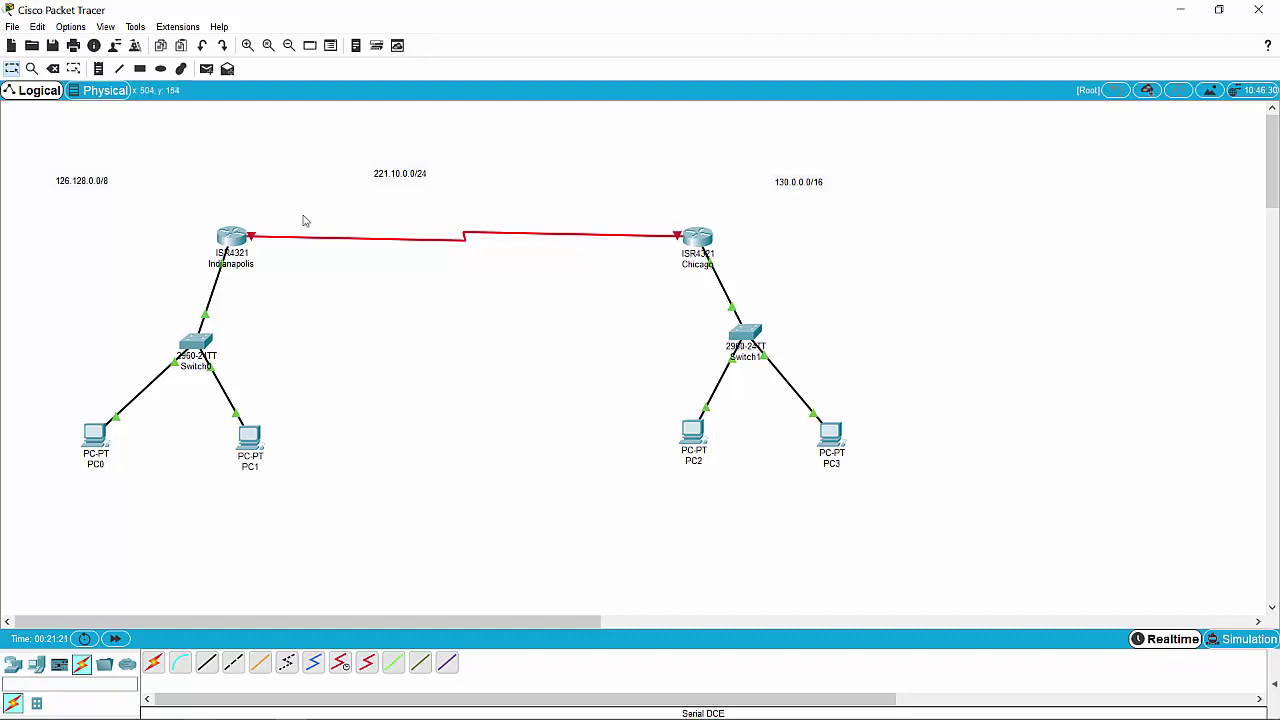
Assign Indianapolis Serial0/1/0 IP 221.10.0.1, mask 255.255.255.0, and switch the port on.
{"action": "left_click", "coordinate": [236, 243]}
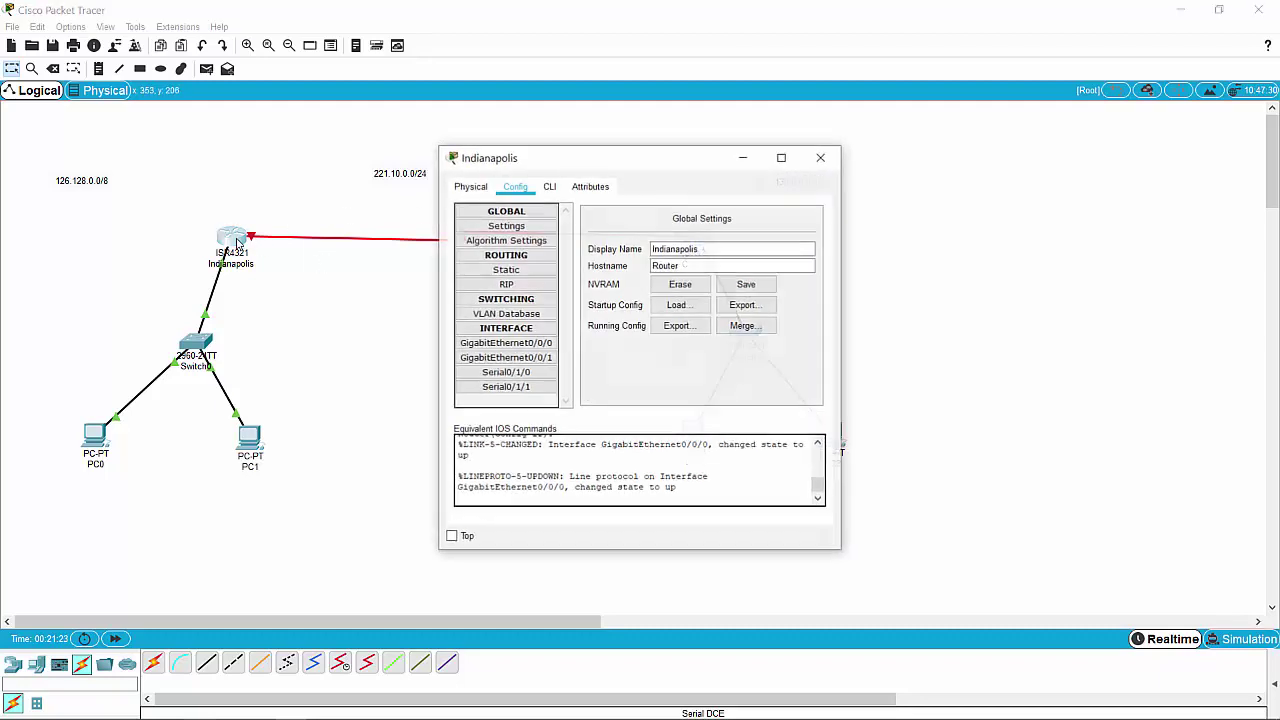
{"action": "left_click", "coordinate": [508, 378]}
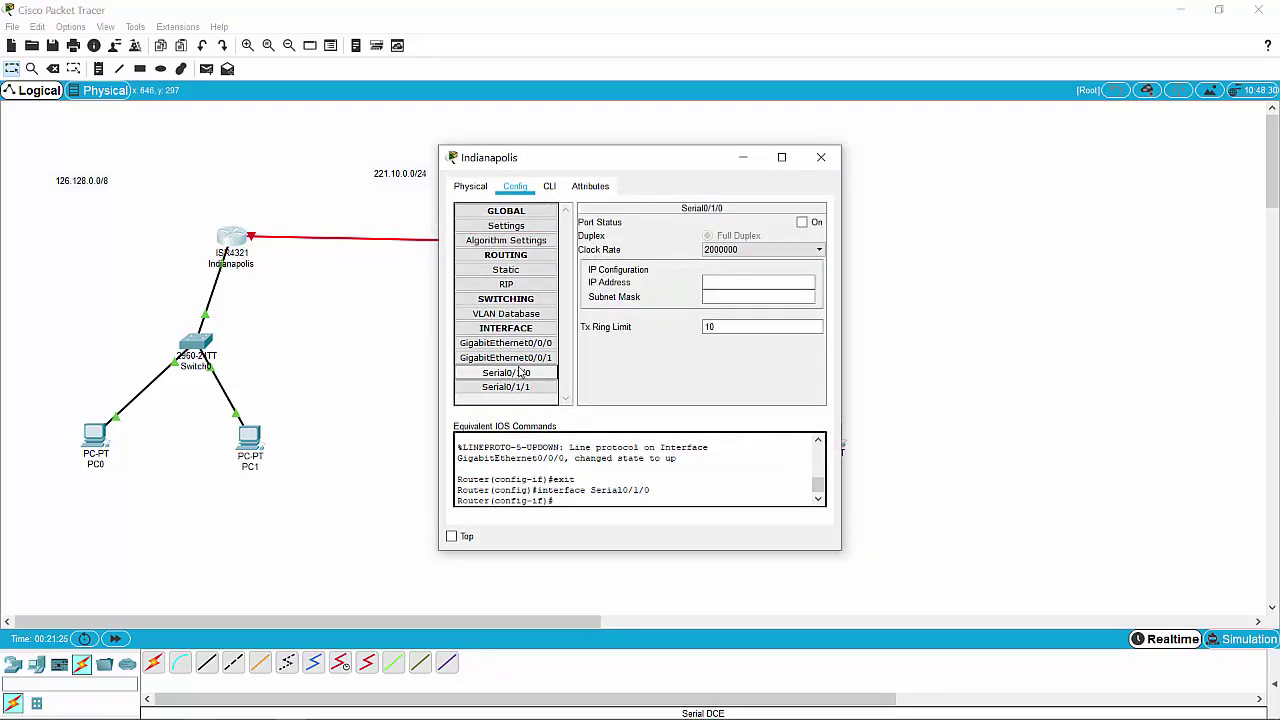
{"action": "left_click", "coordinate": [730, 283]}
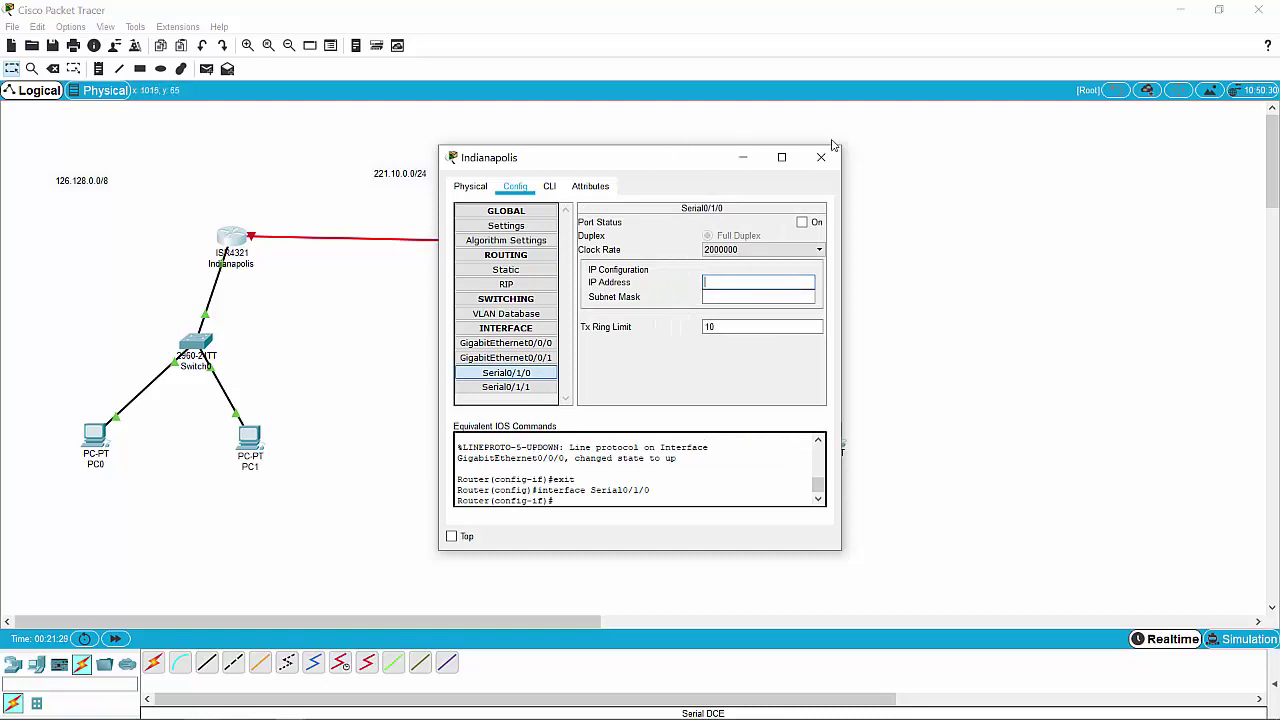
{"action": "left_click_drag", "start_coordinate": [676, 160], "coordinate": [1021, 106]}
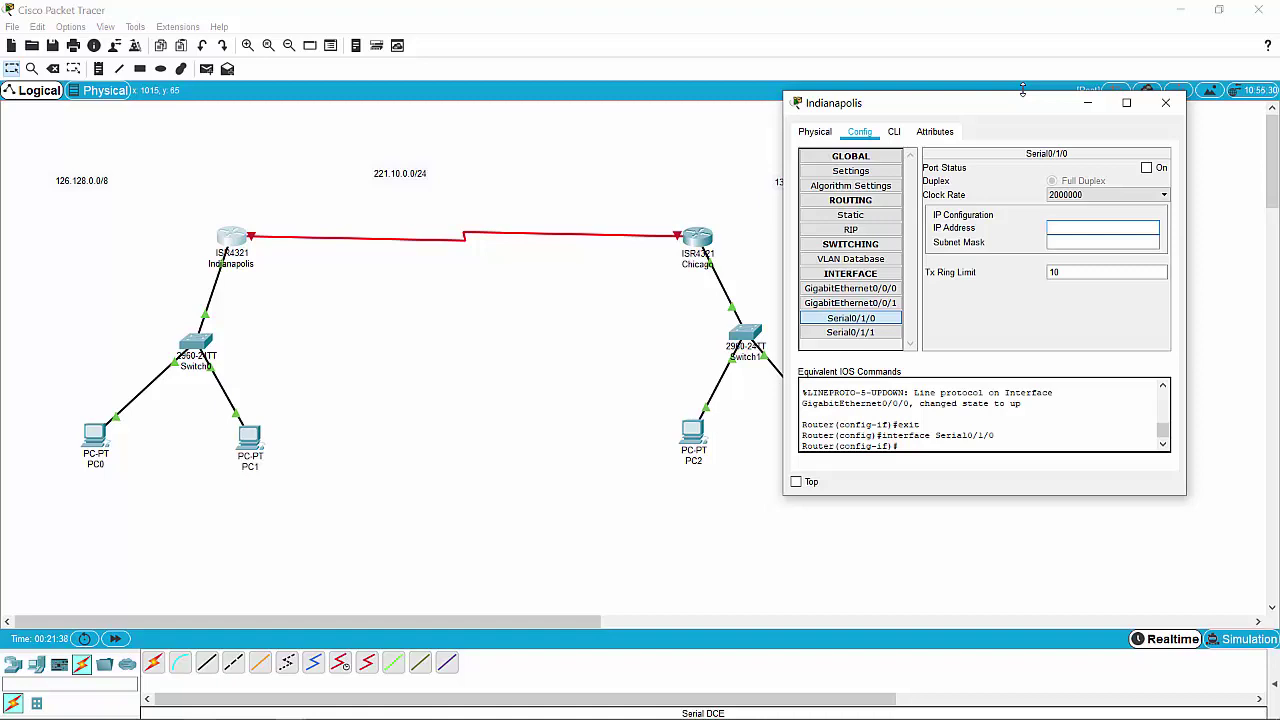
{"action": "type", "text": "221.10.0.1"}
{"action": "left_click", "coordinate": [1121, 242]}
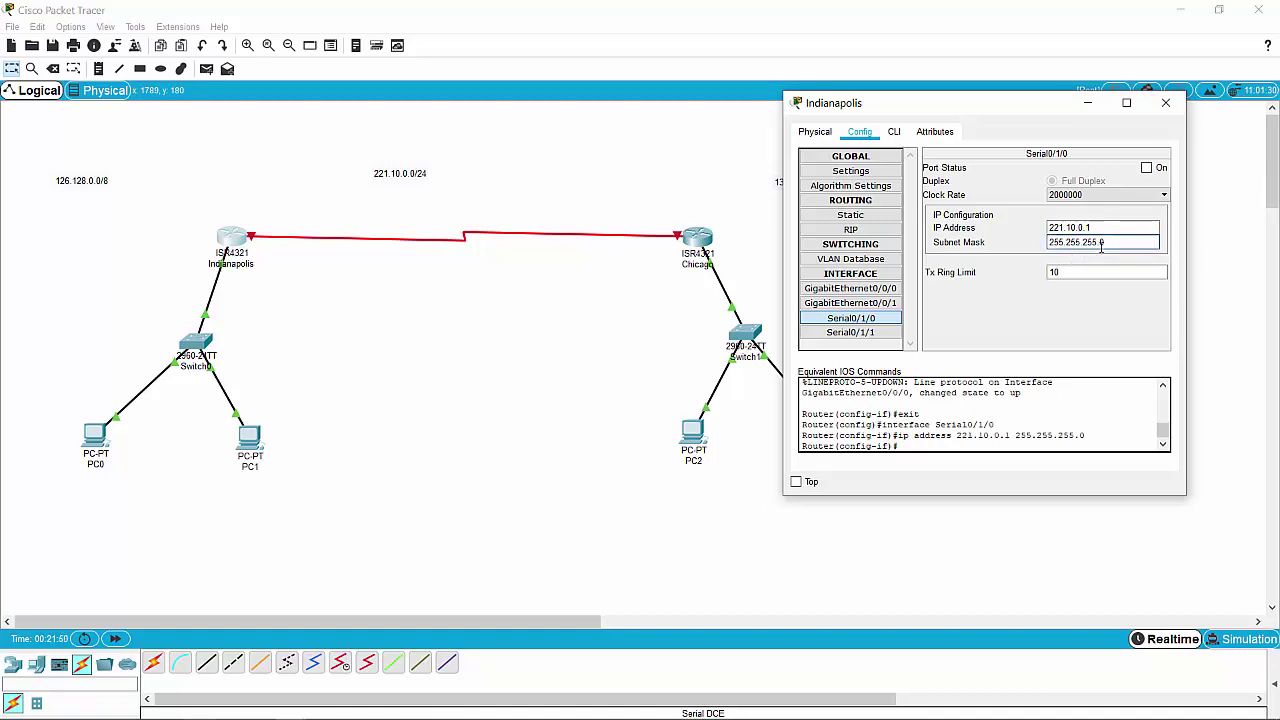
{"action": "left_click", "coordinate": [1137, 228]}
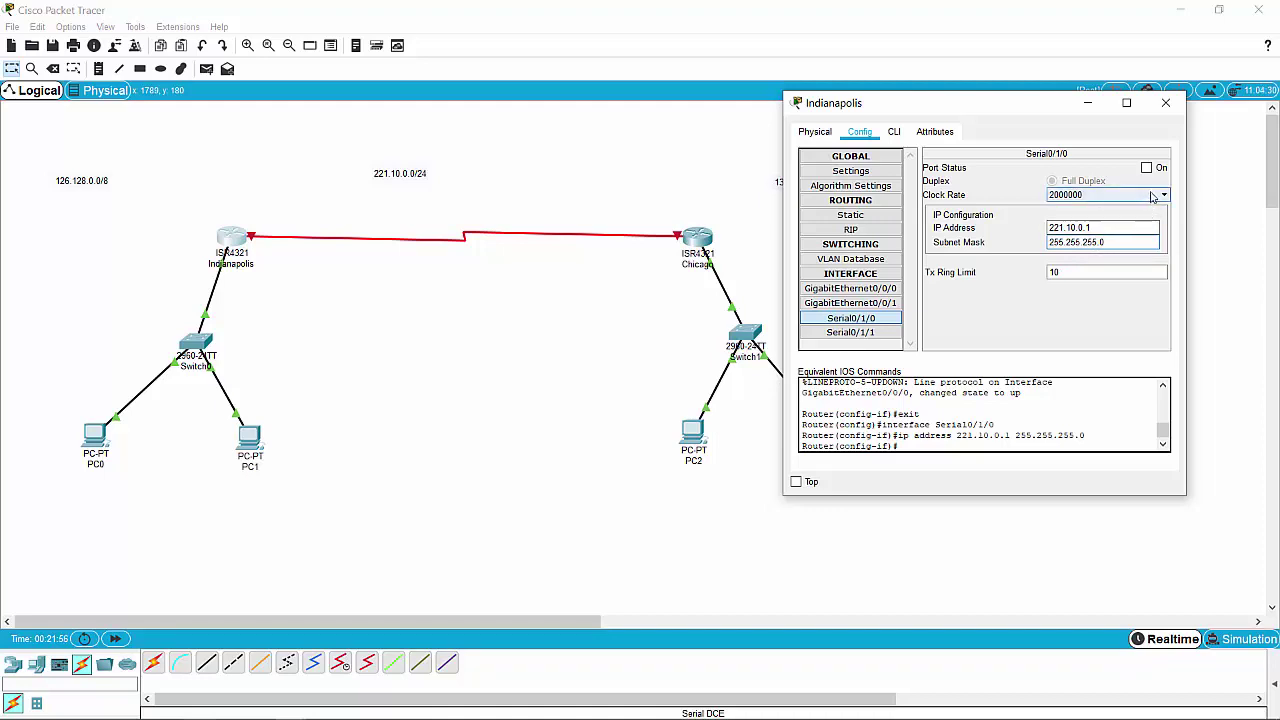
{"action": "left_click", "coordinate": [1147, 168]}
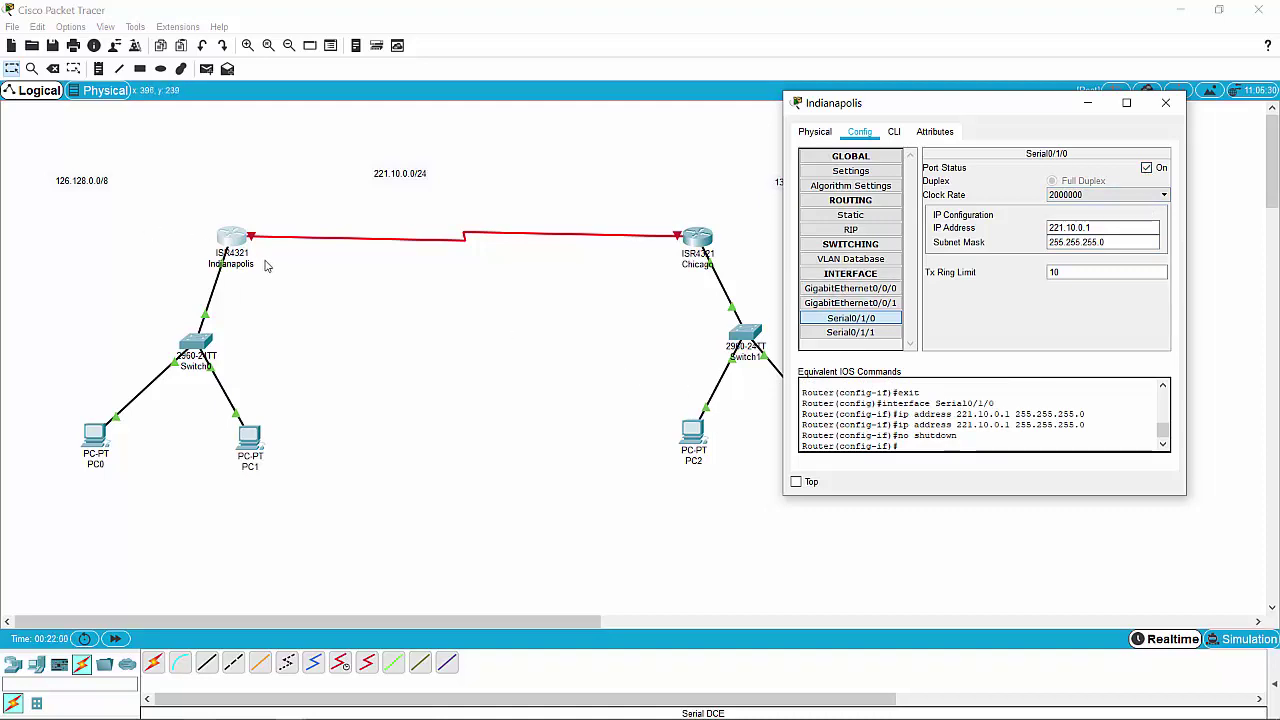
{"action": "left_click", "coordinate": [1179, 103]}
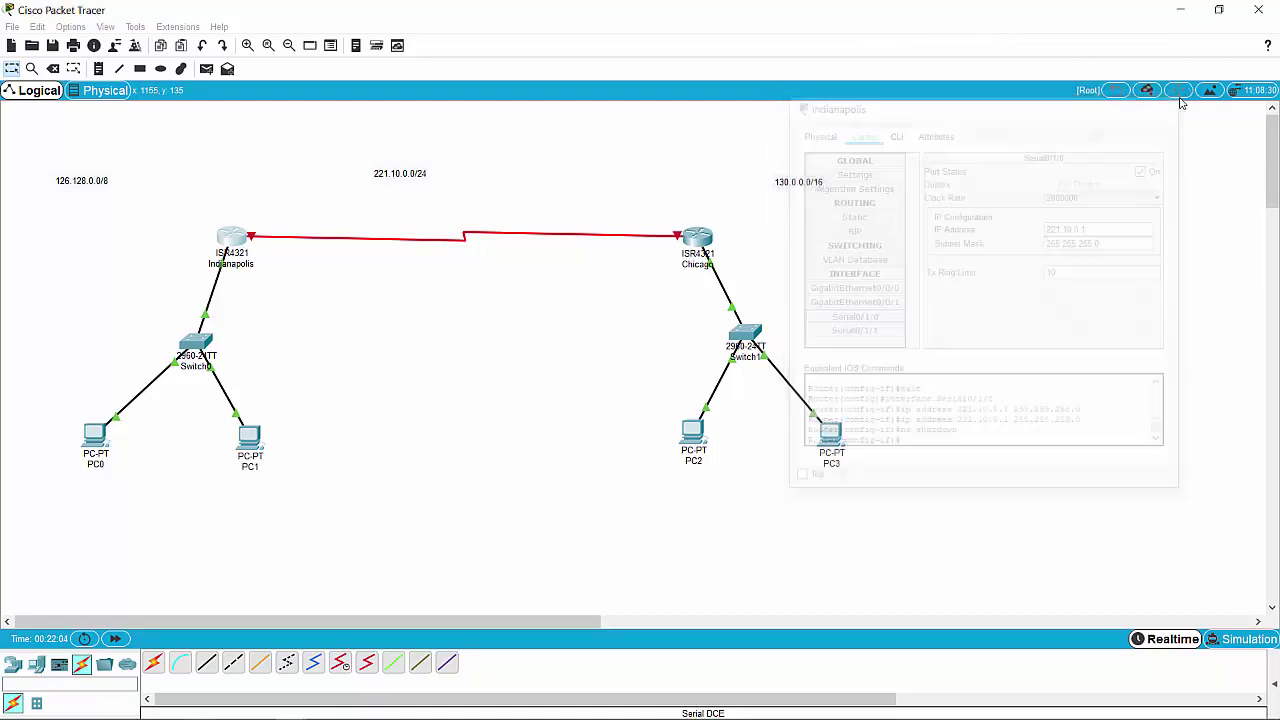
{"action": "left_click", "coordinate": [695, 238]}
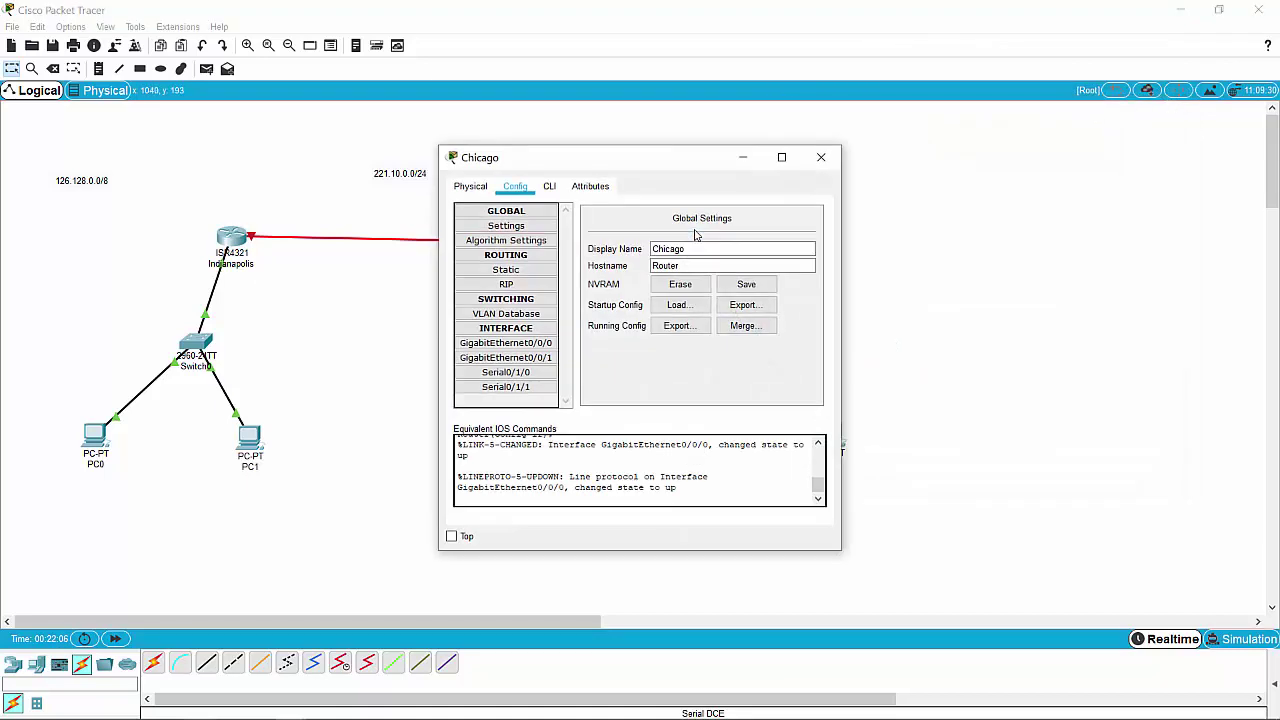
Give Chicago's Serial0/1/0 IP 221.10.0.2, mask 255.255.255.0, and switch the port on.
{"action": "left_click", "coordinate": [520, 373]}
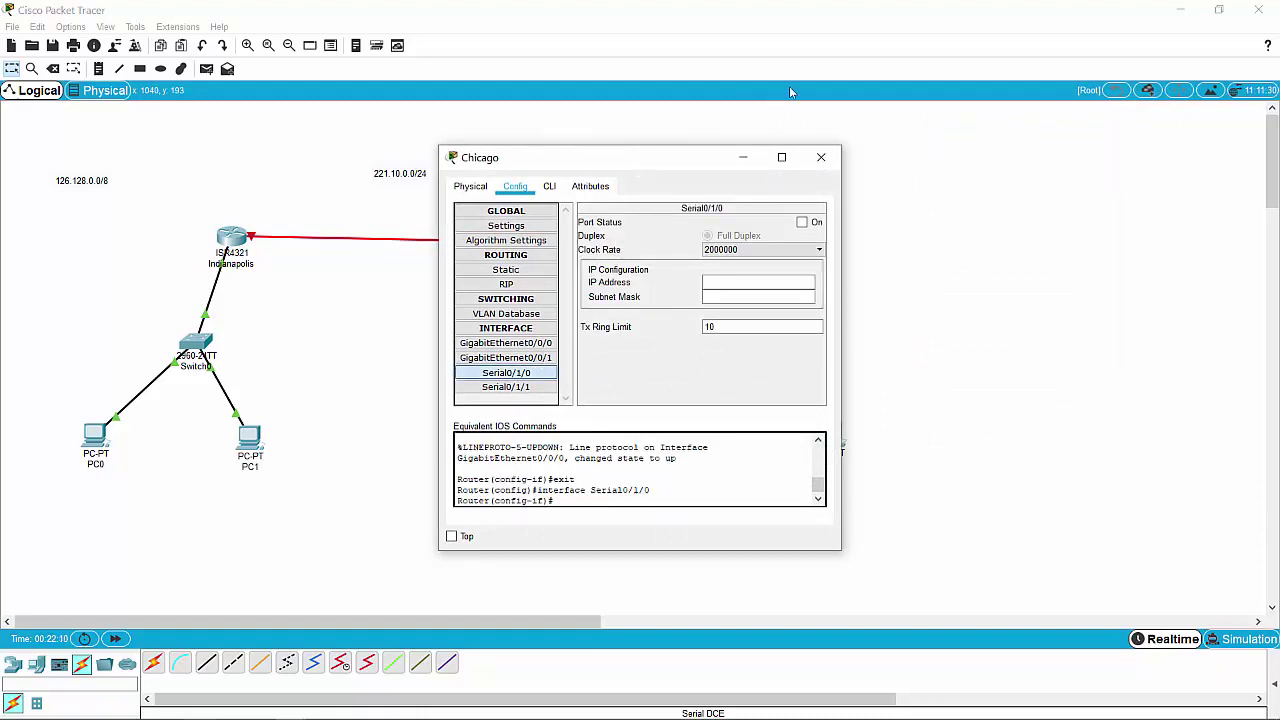
{"action": "left_click_drag", "start_coordinate": [638, 168], "coordinate": [944, 94]}
{"action": "left_click", "coordinate": [1042, 204]}
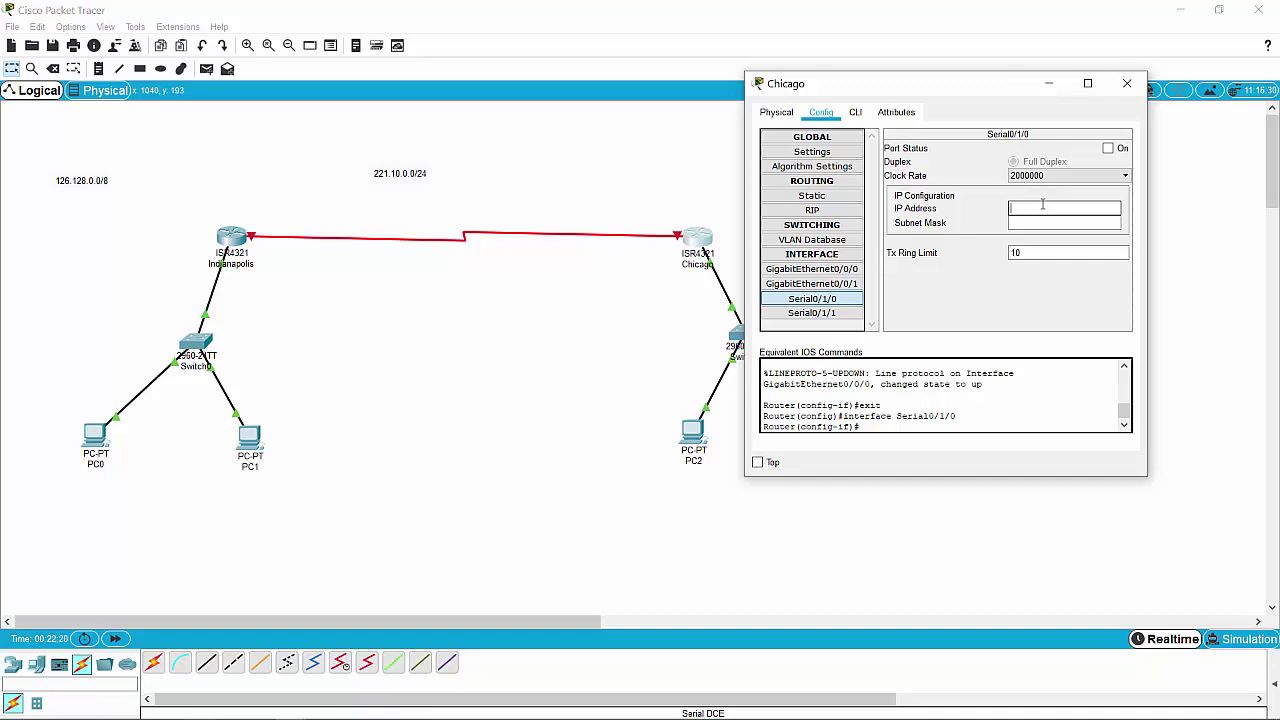
{"action": "type", "text": "221.10.0.2"}
{"action": "left_click", "coordinate": [1058, 222]}
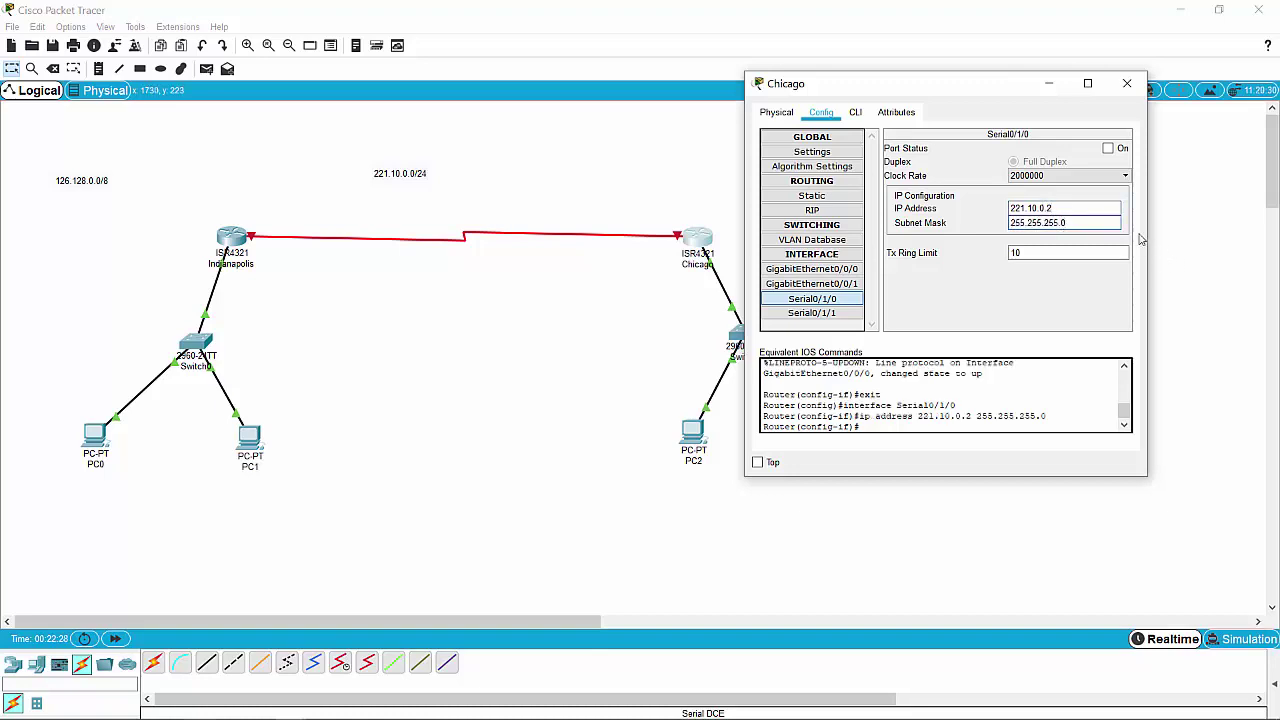
{"action": "left_click", "coordinate": [1108, 149]}
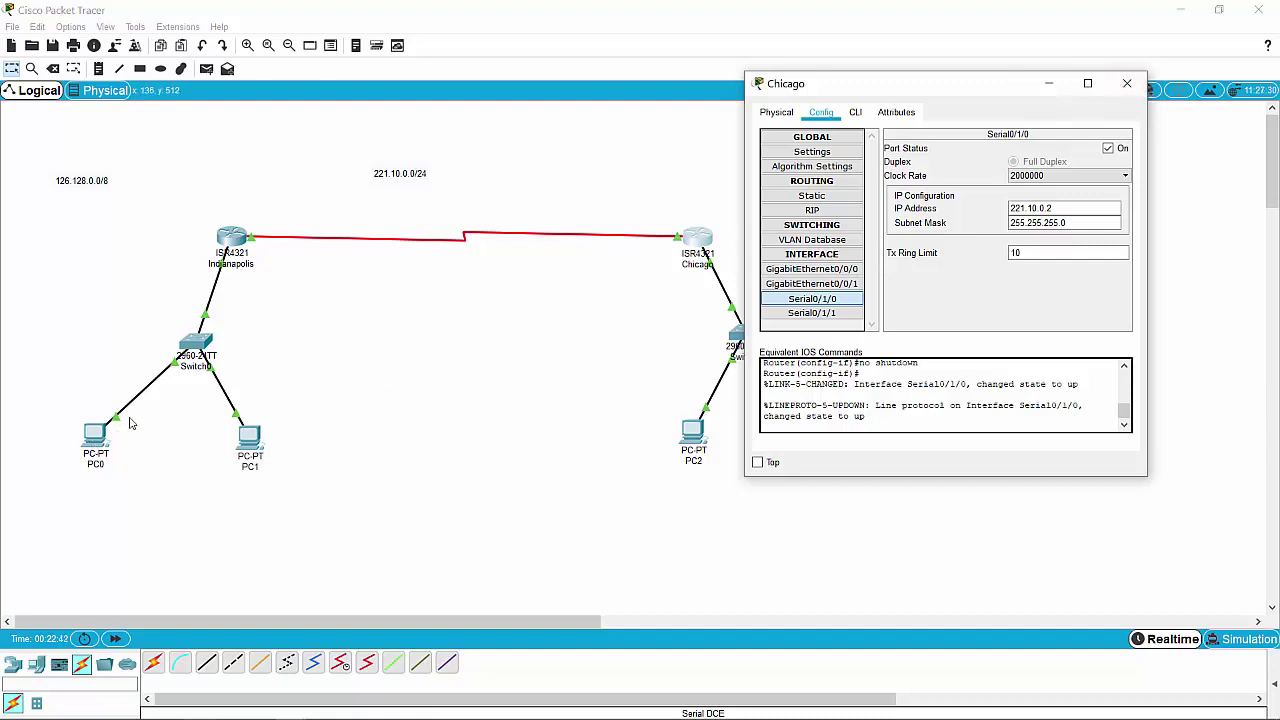
Ping 130.0.0.2 from PC0's command prompt, showing it still fails, then close PC0.
{"action": "left_click", "coordinate": [1127, 84]}
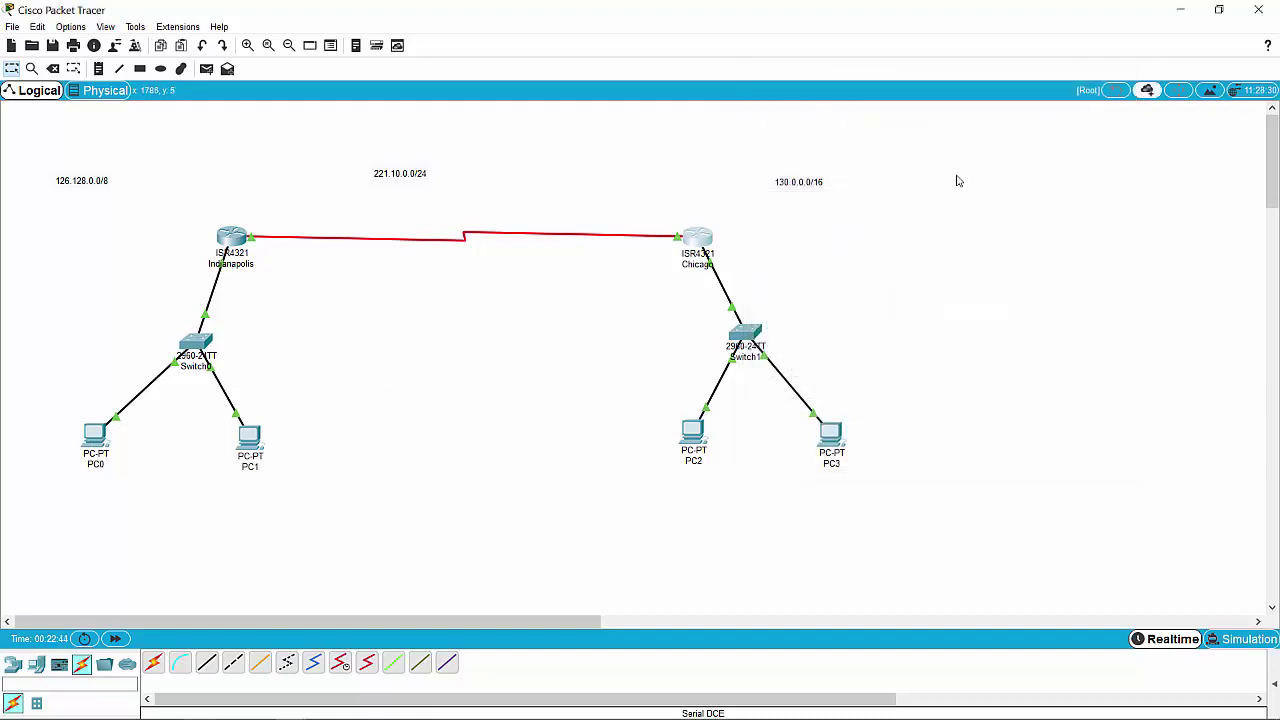
{"action": "left_click", "coordinate": [94, 436]}
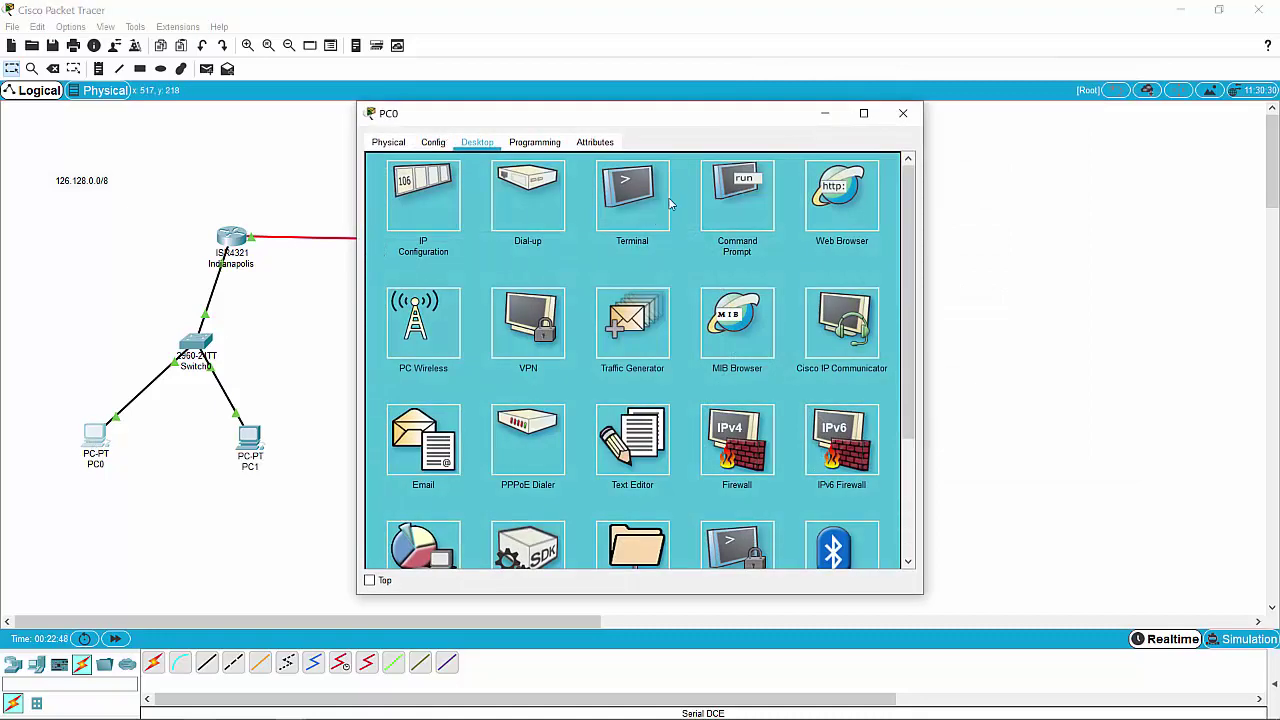
{"action": "left_click", "coordinate": [744, 214]}
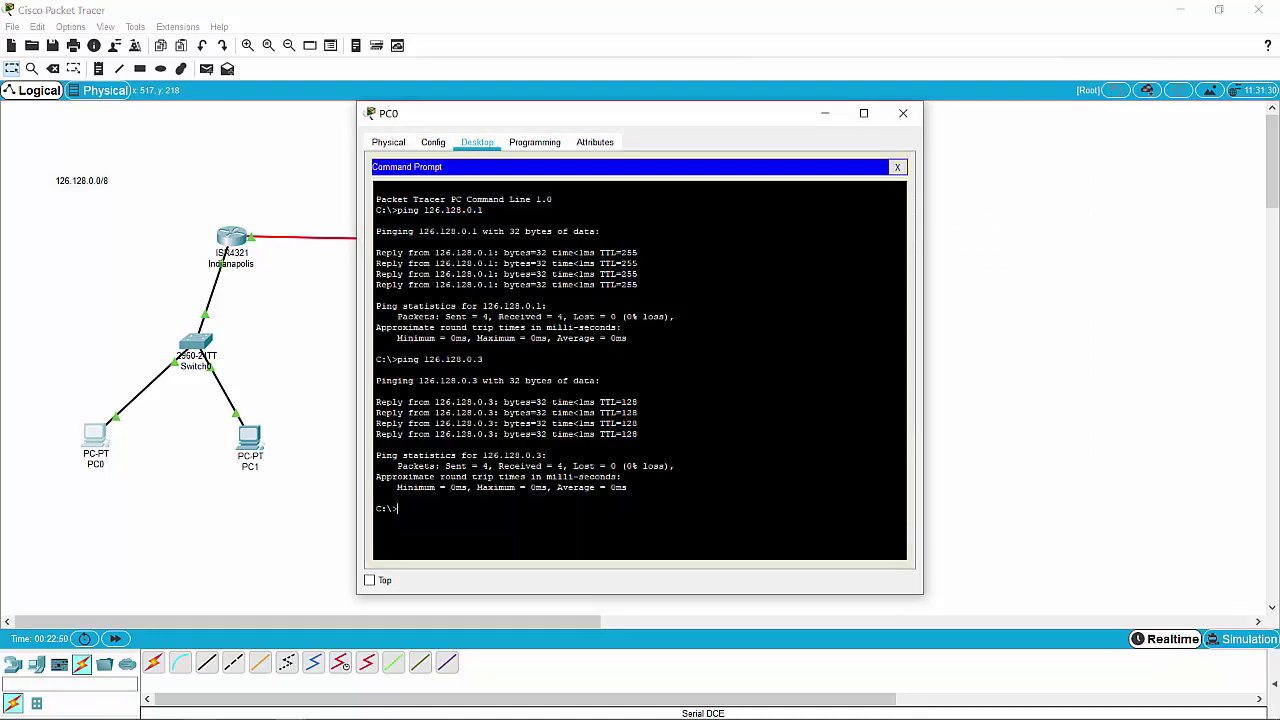
{"action": "type", "text": "ping"}
{"action": "left_click_drag", "start_coordinate": [688, 120], "coordinate": [376, 125]}
{"action": "type", "text": "13"}
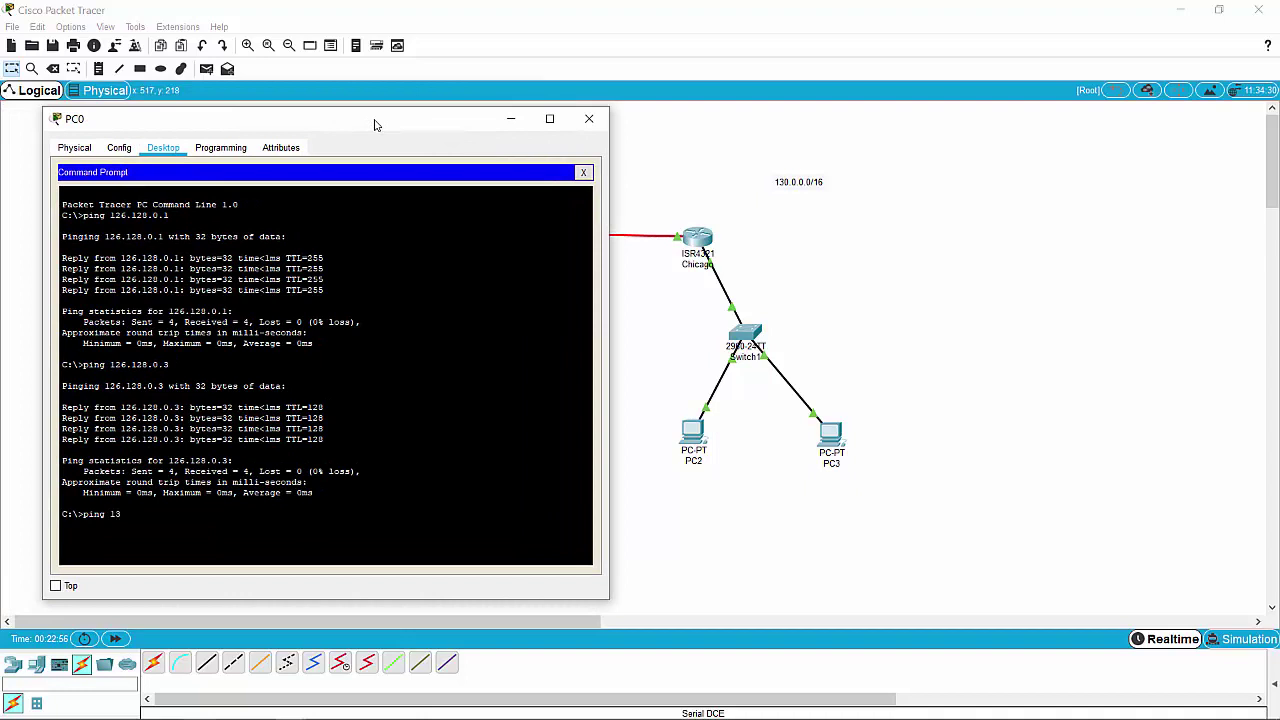
{"action": "type", "text": "0.0.0.2"}
{"action": "key", "text": "Return"}
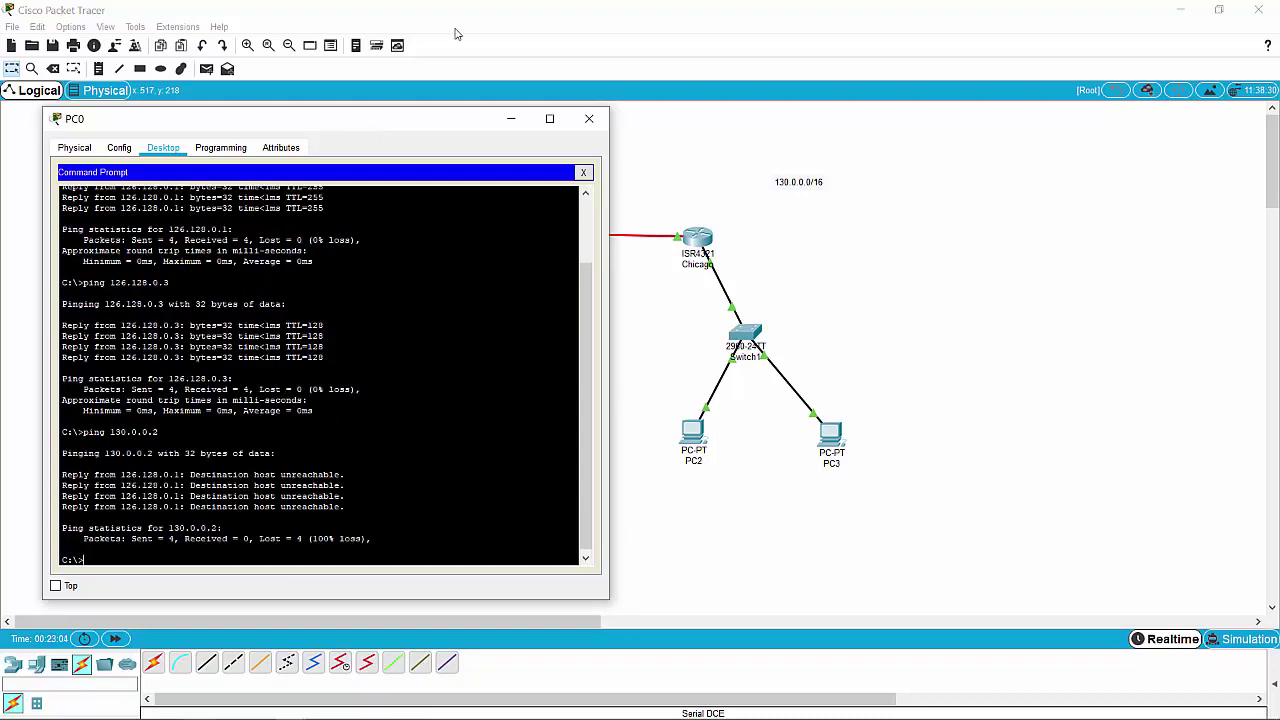
{"action": "left_click", "coordinate": [589, 121]}
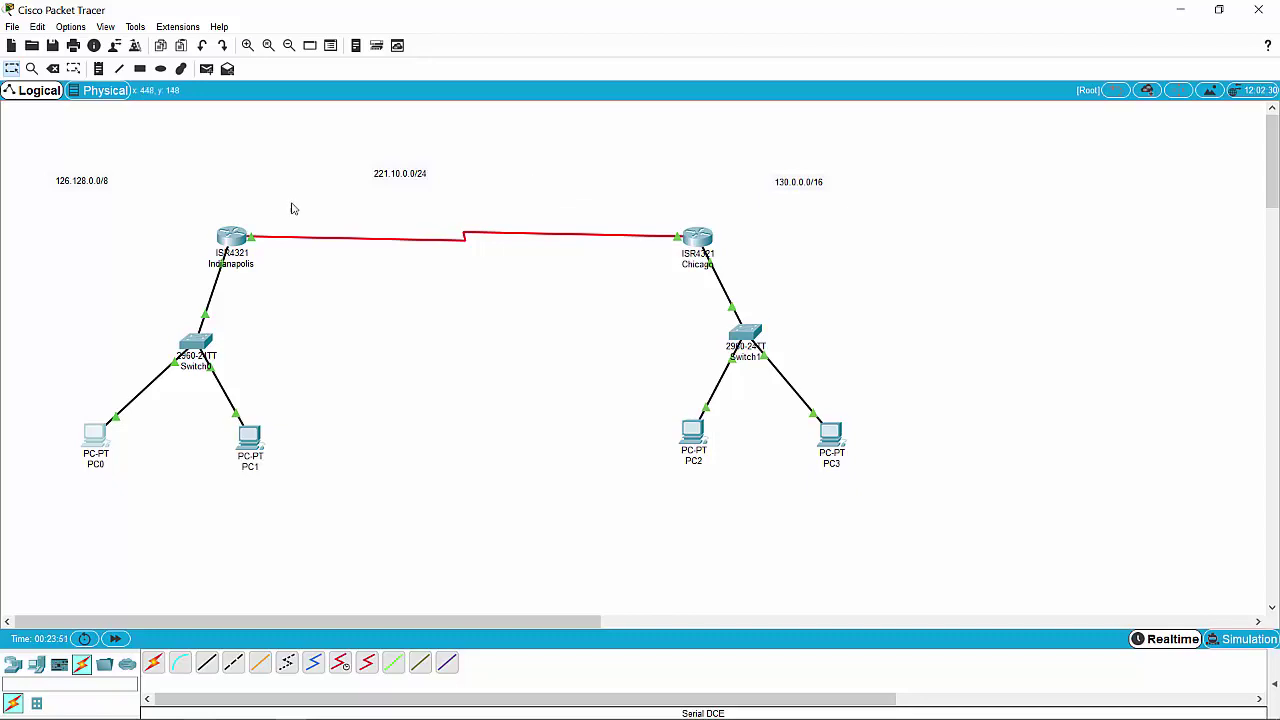
Bring up the Indianapolis router's RIP routing settings.
{"action": "left_click", "coordinate": [232, 240]}
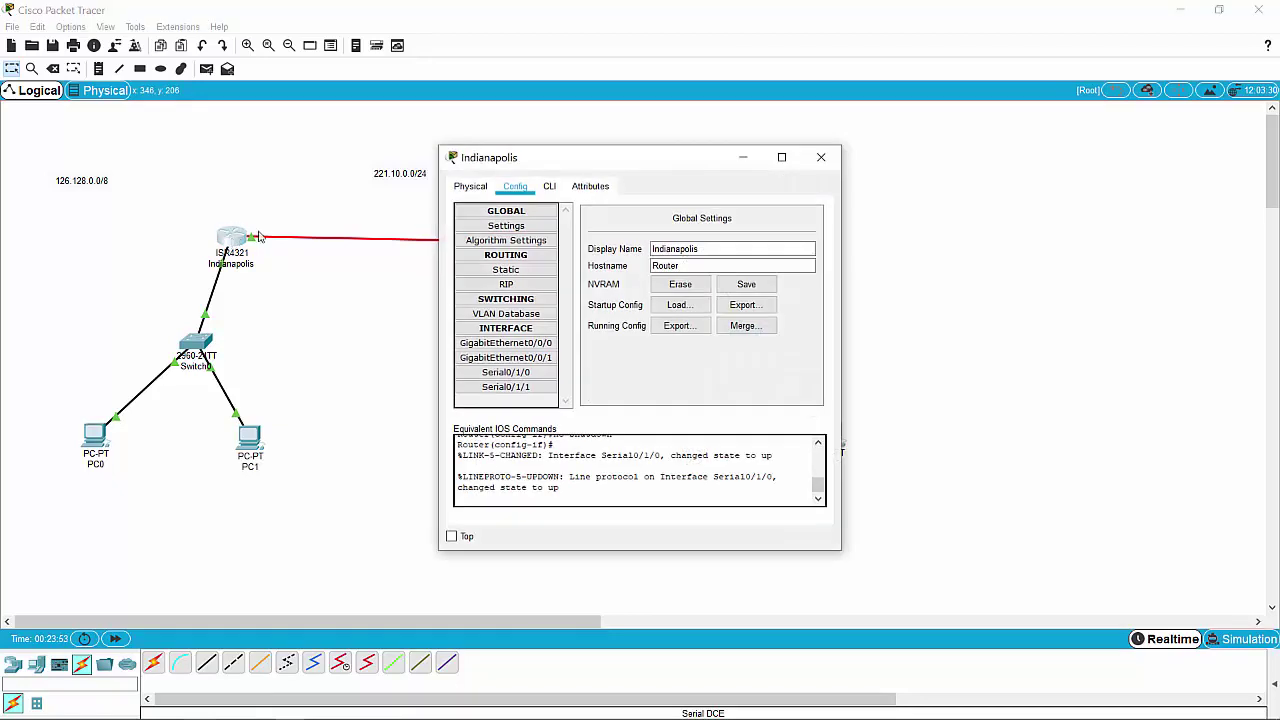
{"action": "left_click", "coordinate": [507, 284]}
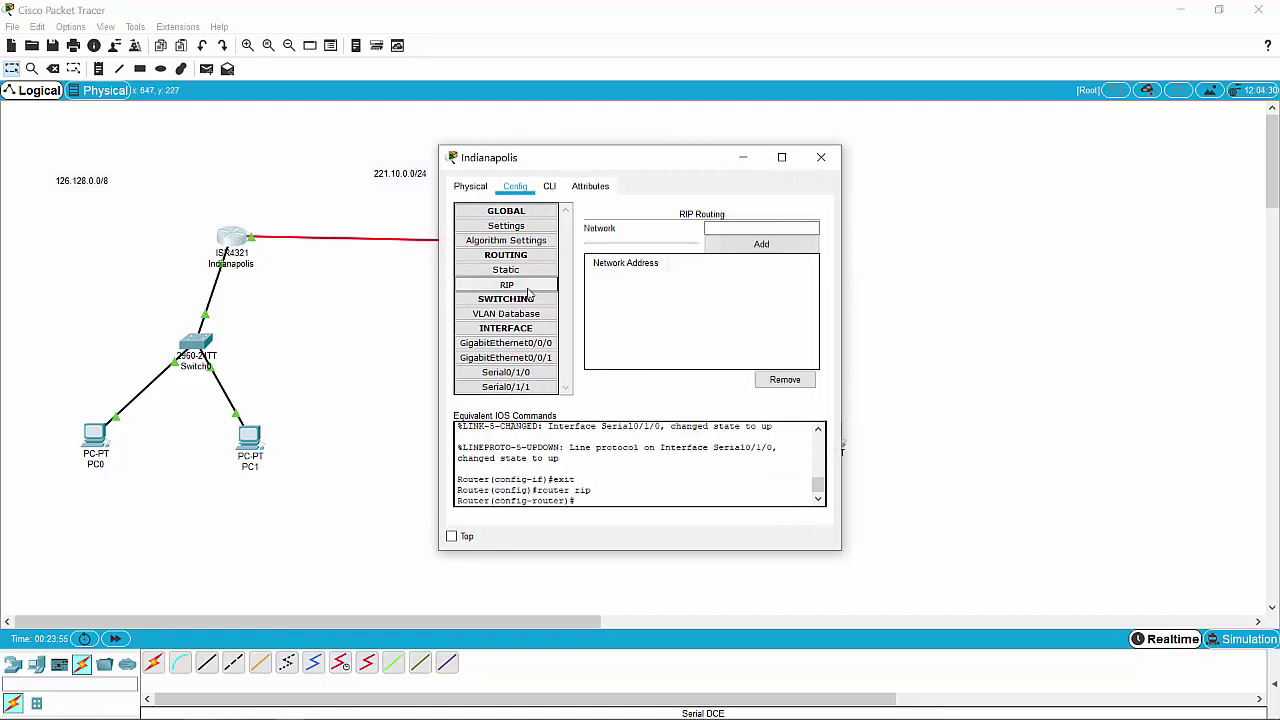
{"action": "left_click_drag", "start_coordinate": [660, 170], "coordinate": [1008, 107]}
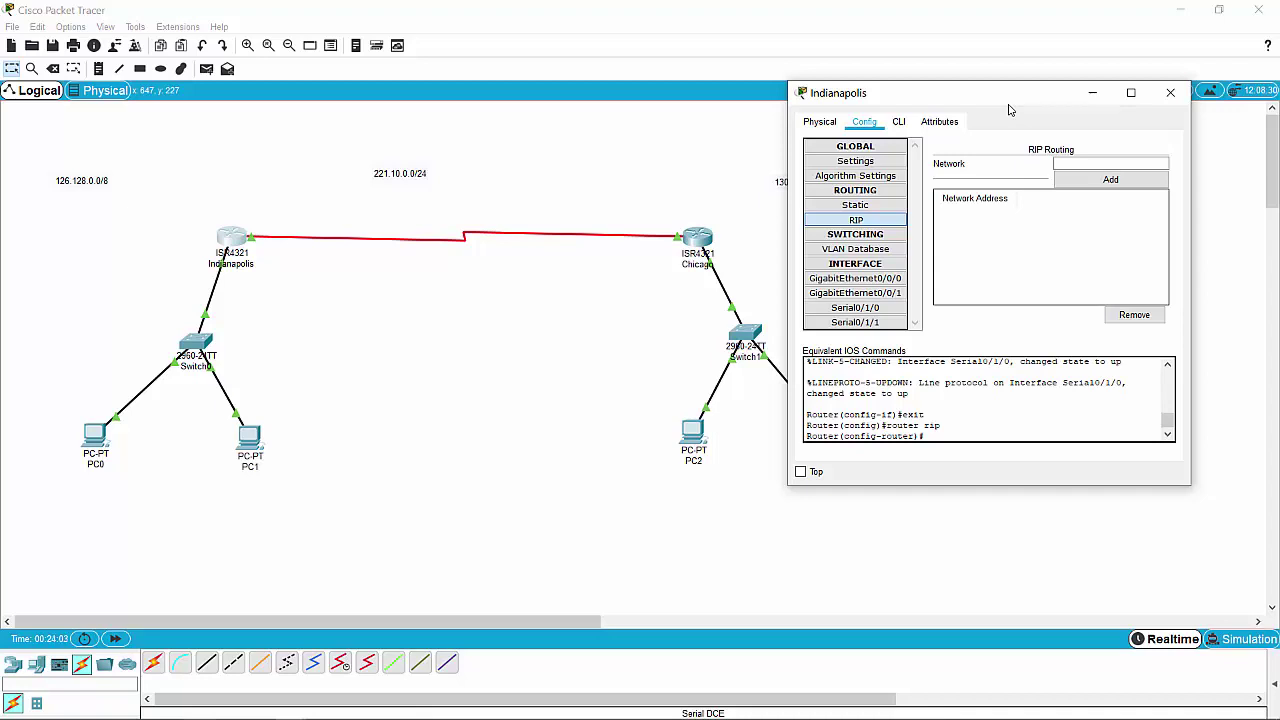
{"action": "left_click", "coordinate": [1148, 163]}
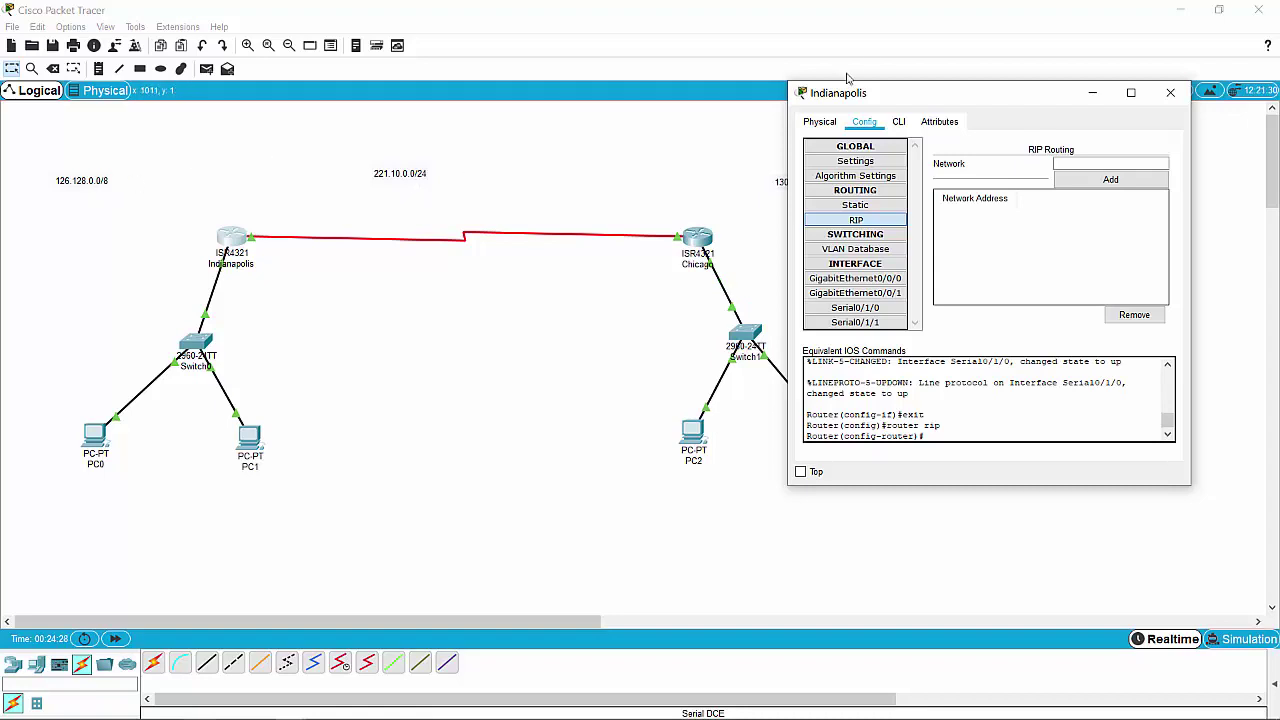
{"action": "left_click_drag", "start_coordinate": [907, 93], "coordinate": [526, 244]}
Add RIP networks 126.0.0.0, 221.10.0.0 and 130.0.0.0 on Indianapolis.
{"action": "left_click", "coordinate": [758, 314]}
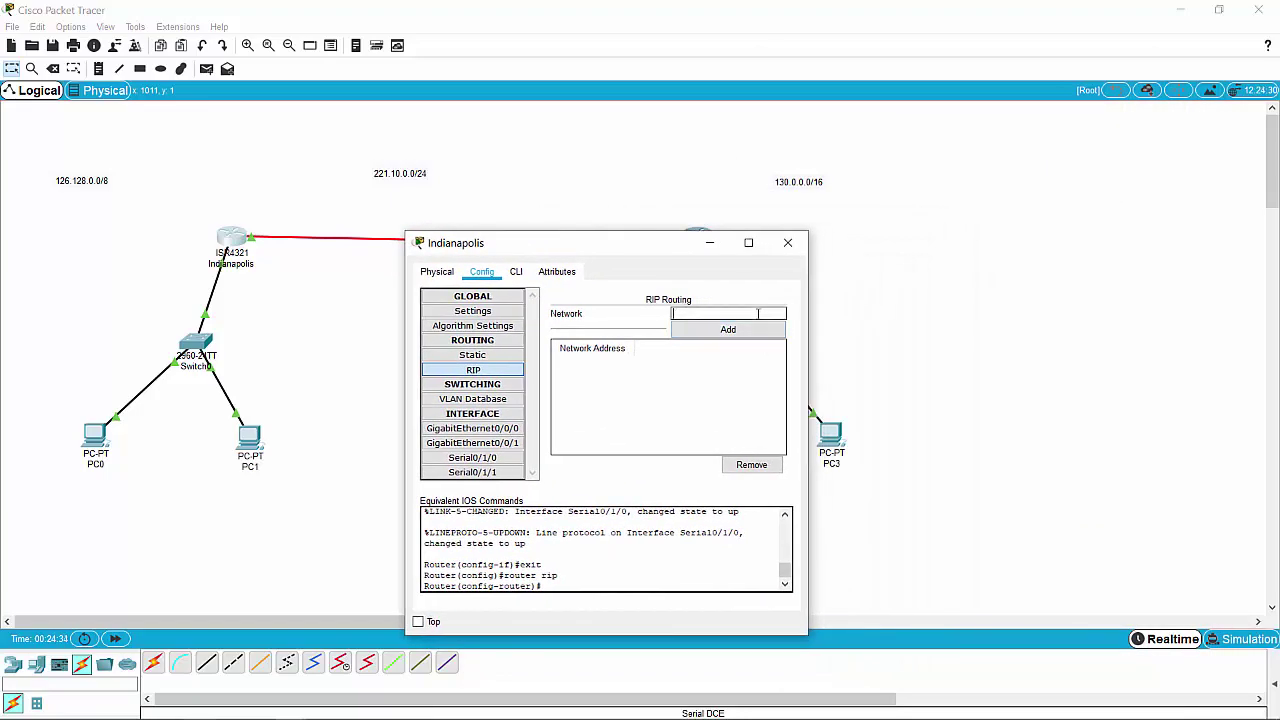
{"action": "type", "text": "126.128"}
{"action": "key", "text": "BackSpace"}
{"action": "type", "text": "6.128.0.0"}
{"action": "left_click", "coordinate": [752, 331]}
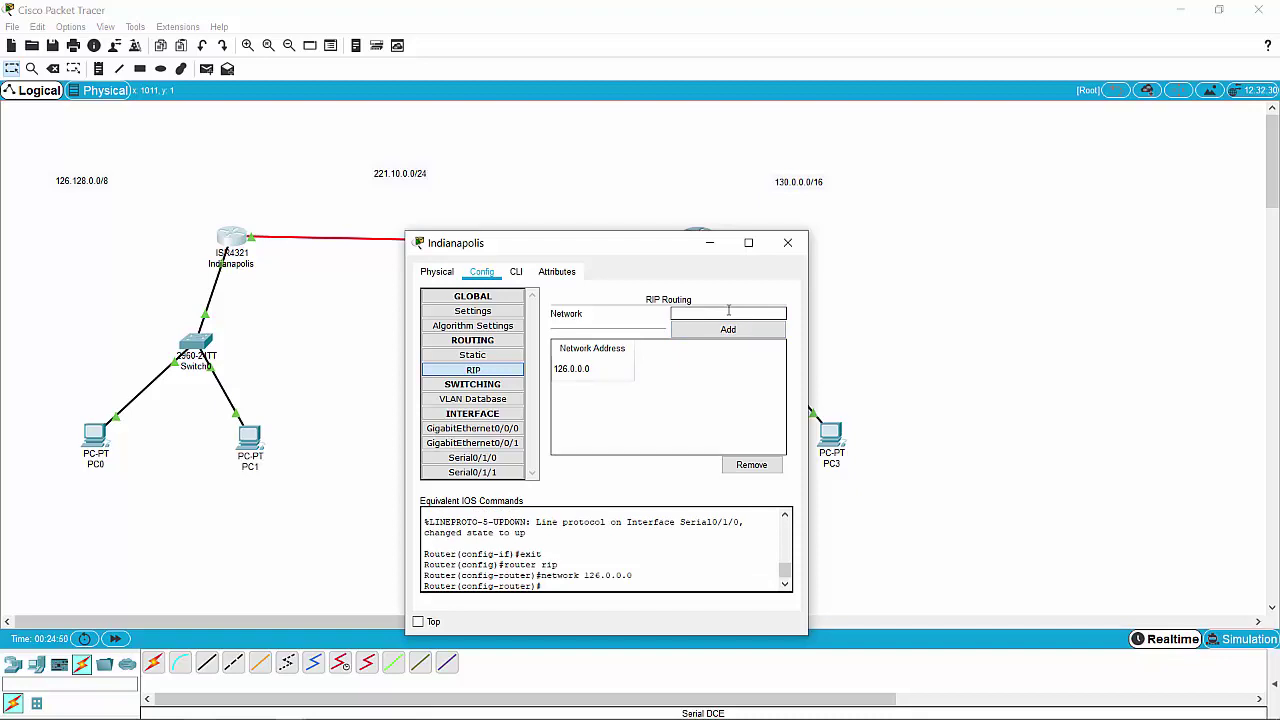
{"action": "right_click", "coordinate": [728, 312]}
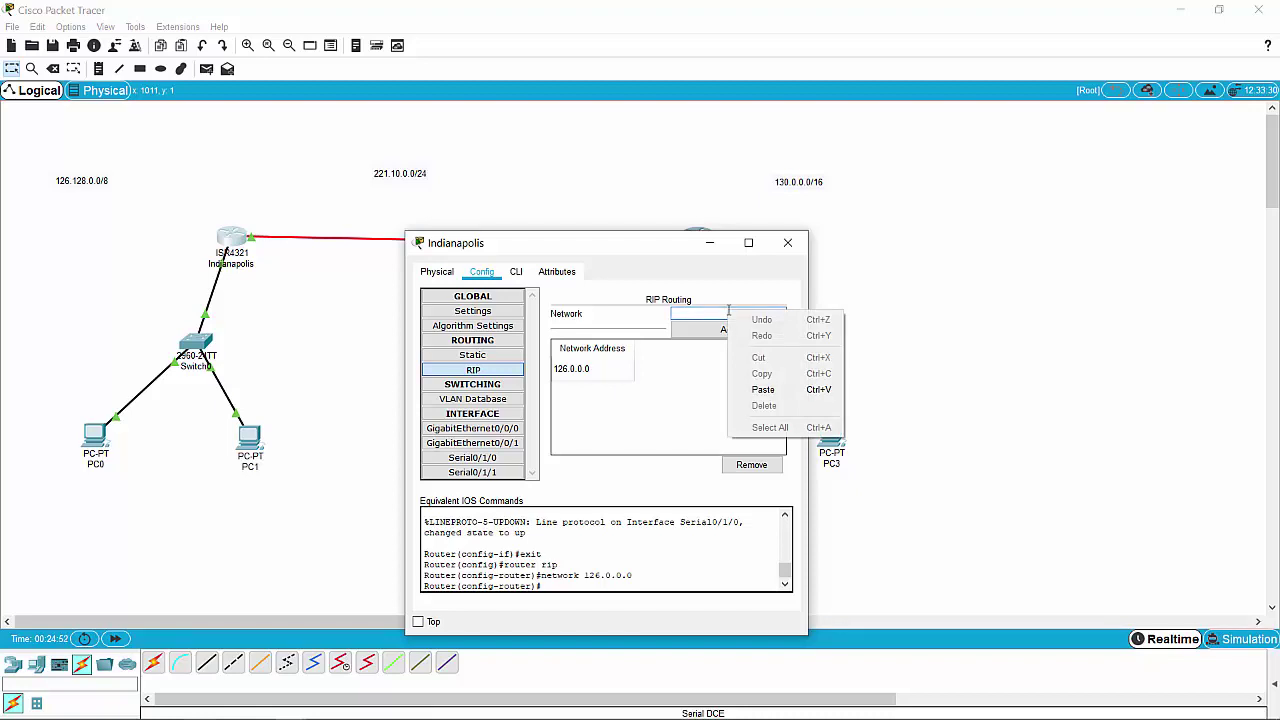
{"action": "left_click", "coordinate": [716, 313]}
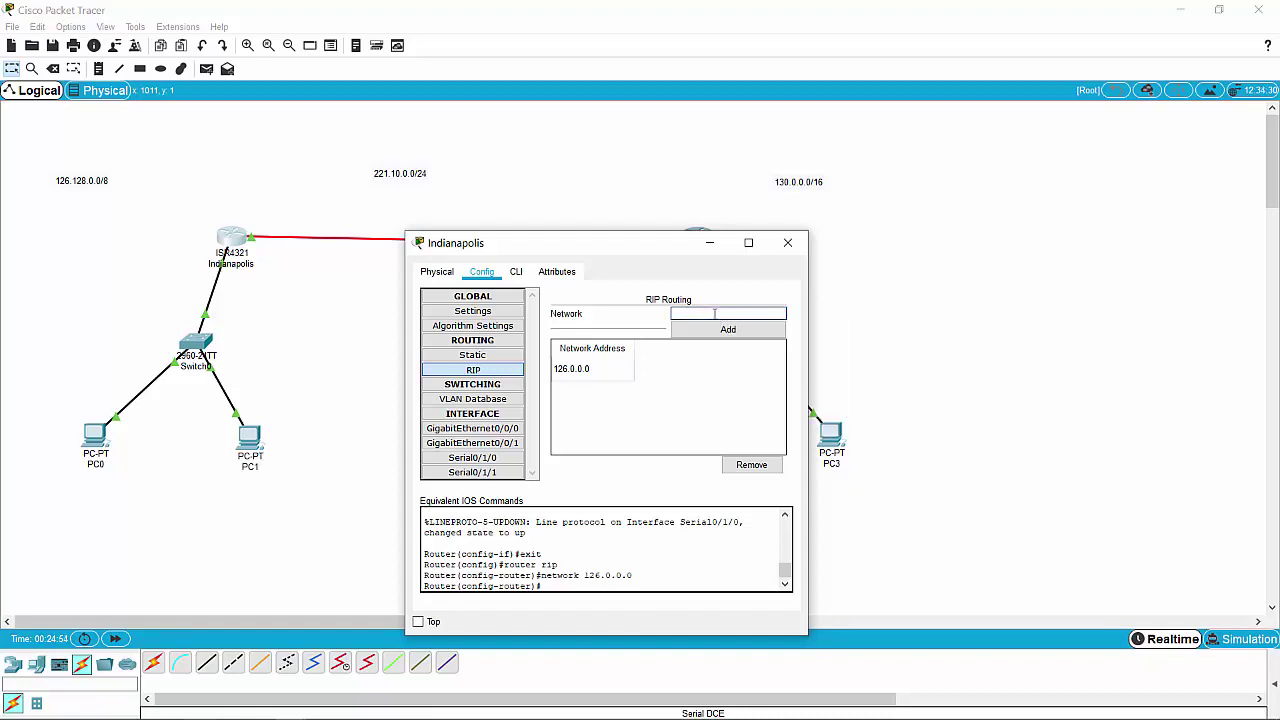
{"action": "type", "text": "221.10.0.0"}
{"action": "left_click", "coordinate": [718, 330]}
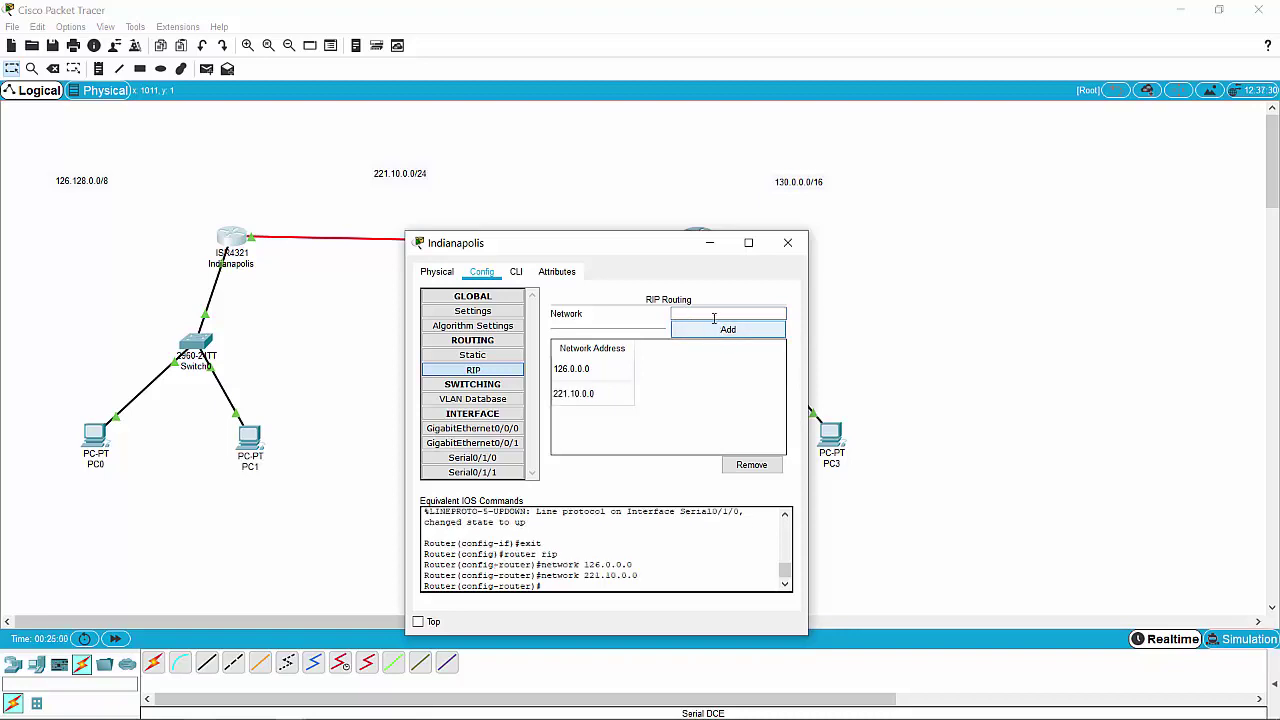
{"action": "left_click", "coordinate": [714, 316]}
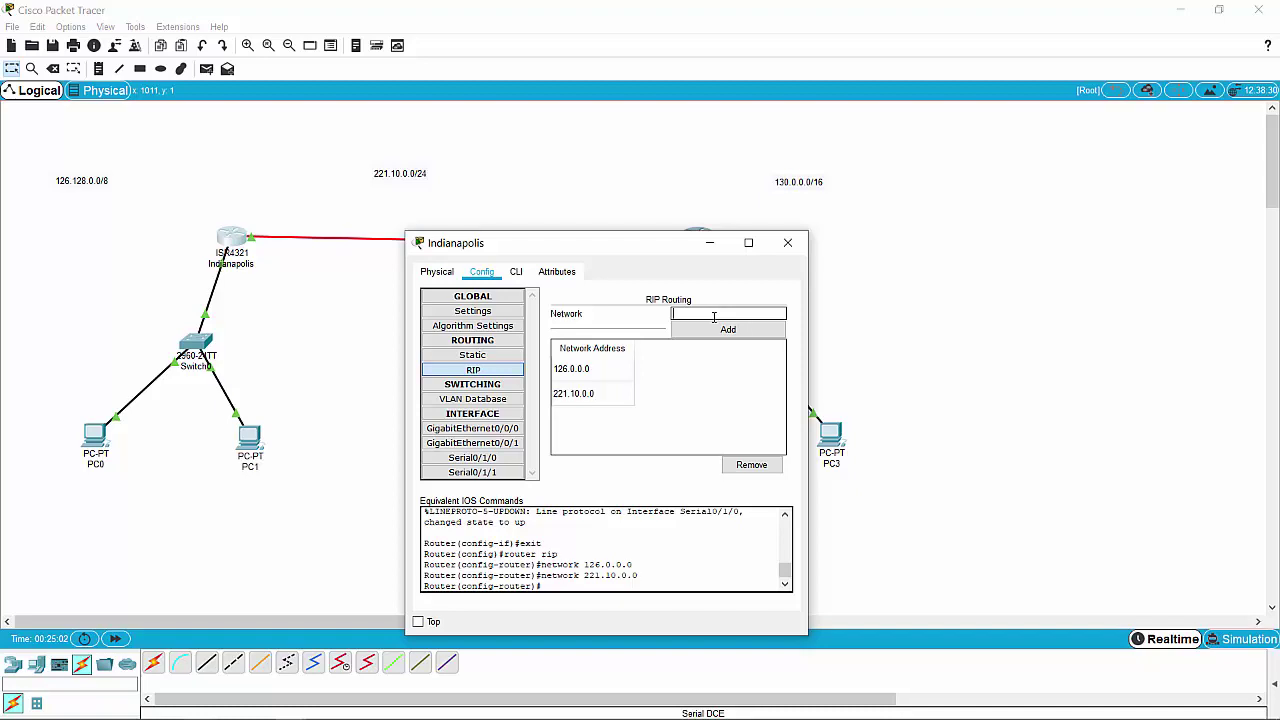
{"action": "type", "text": "130.0.0.0"}
{"action": "left_click", "coordinate": [727, 330]}
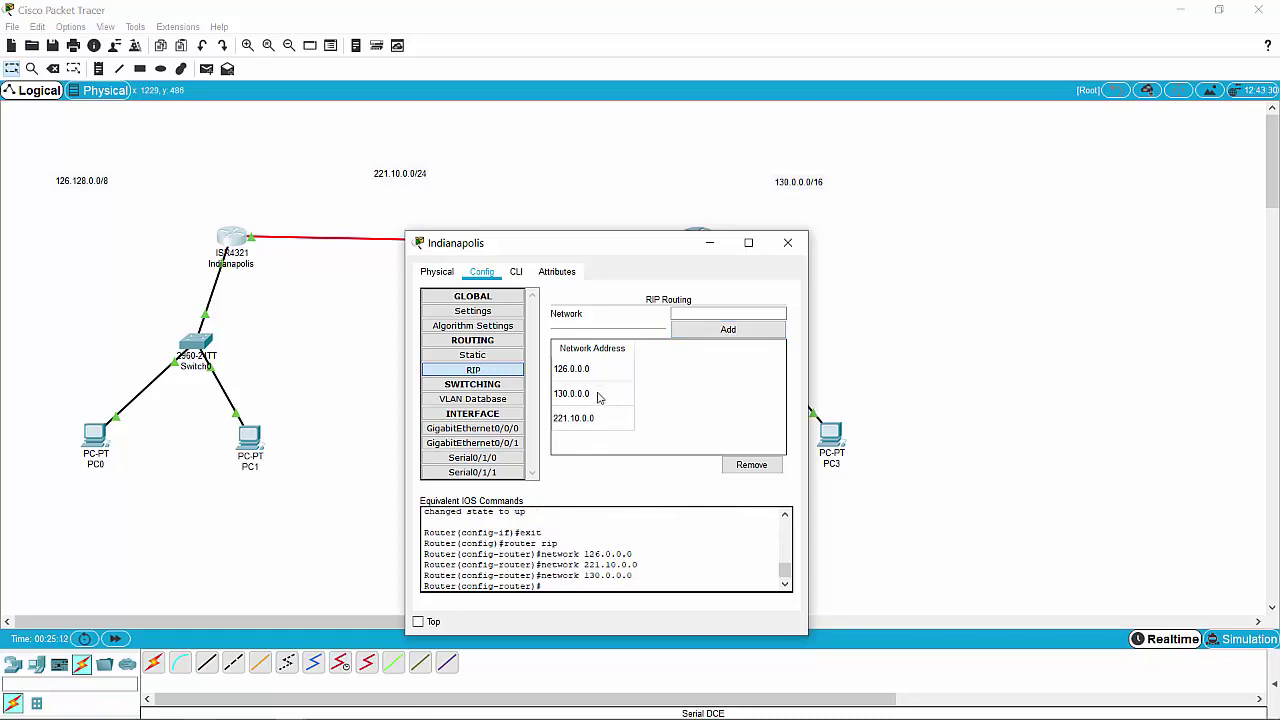
Close Indianapolis and bring up the Chicago router's RIP settings.
{"action": "left_click", "coordinate": [787, 242]}
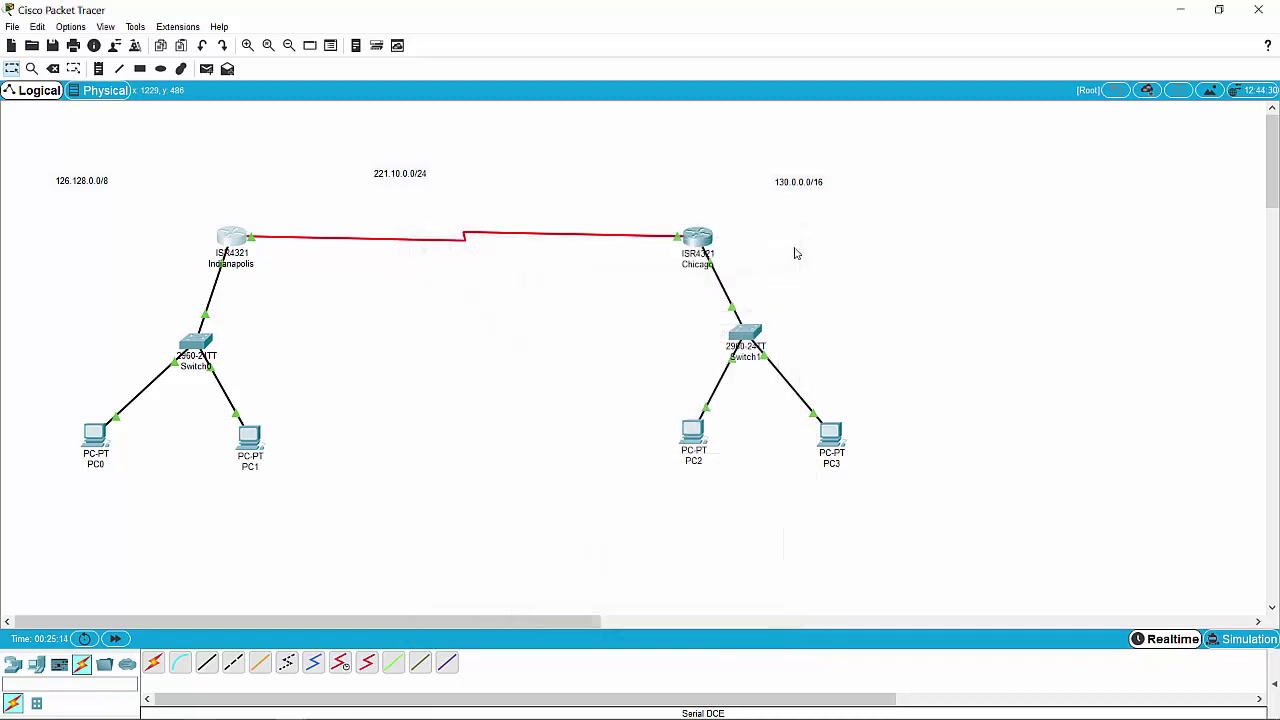
{"action": "left_click", "coordinate": [698, 238]}
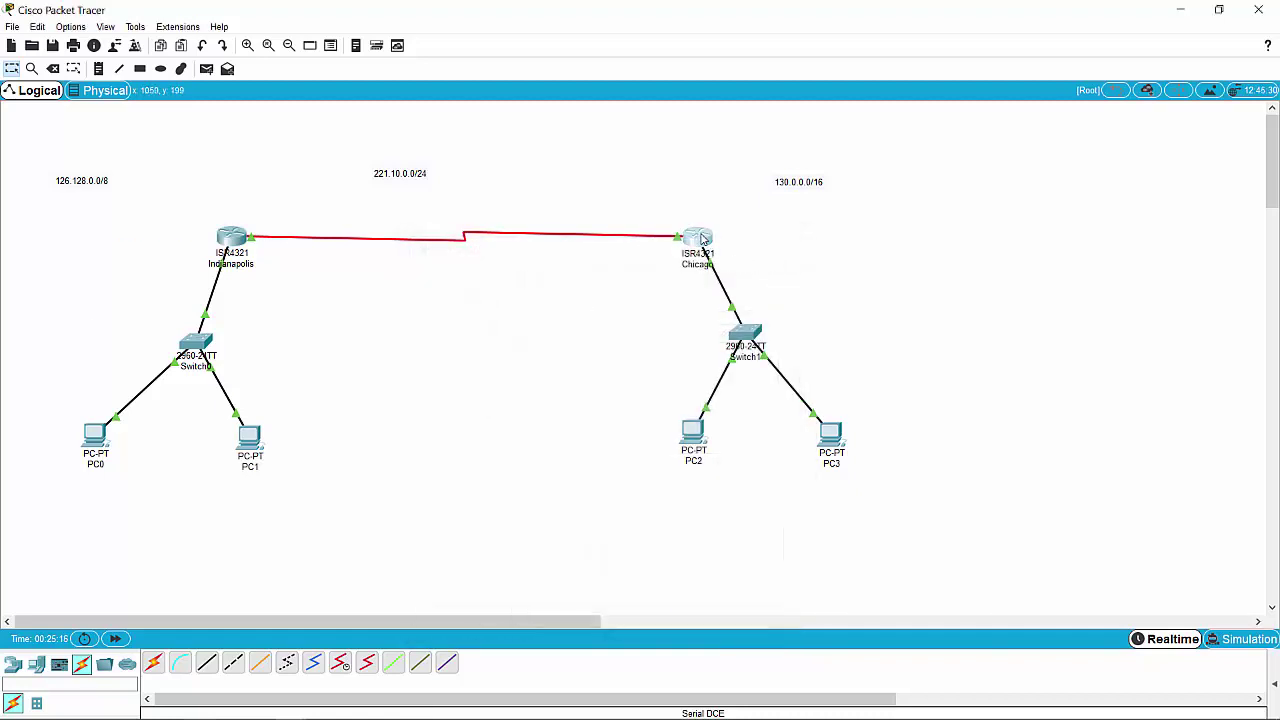
{"action": "left_click", "coordinate": [519, 287]}
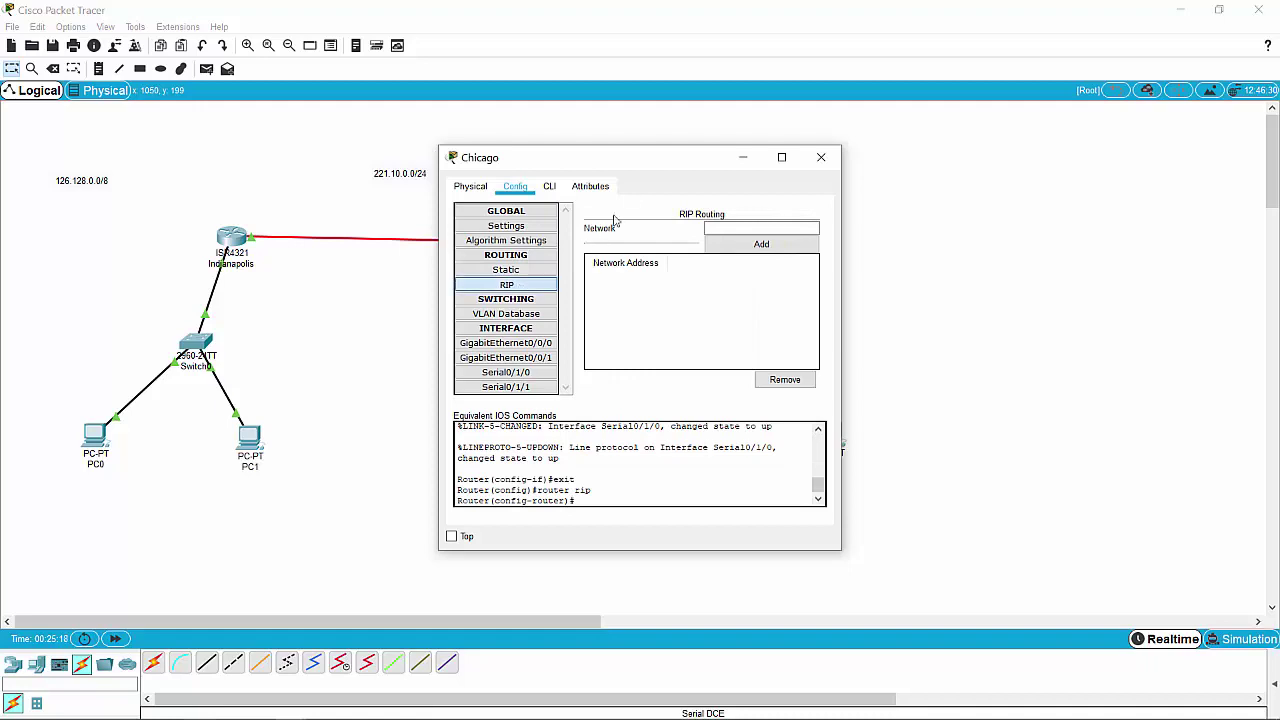
{"action": "left_click_drag", "start_coordinate": [651, 177], "coordinate": [476, 302]}
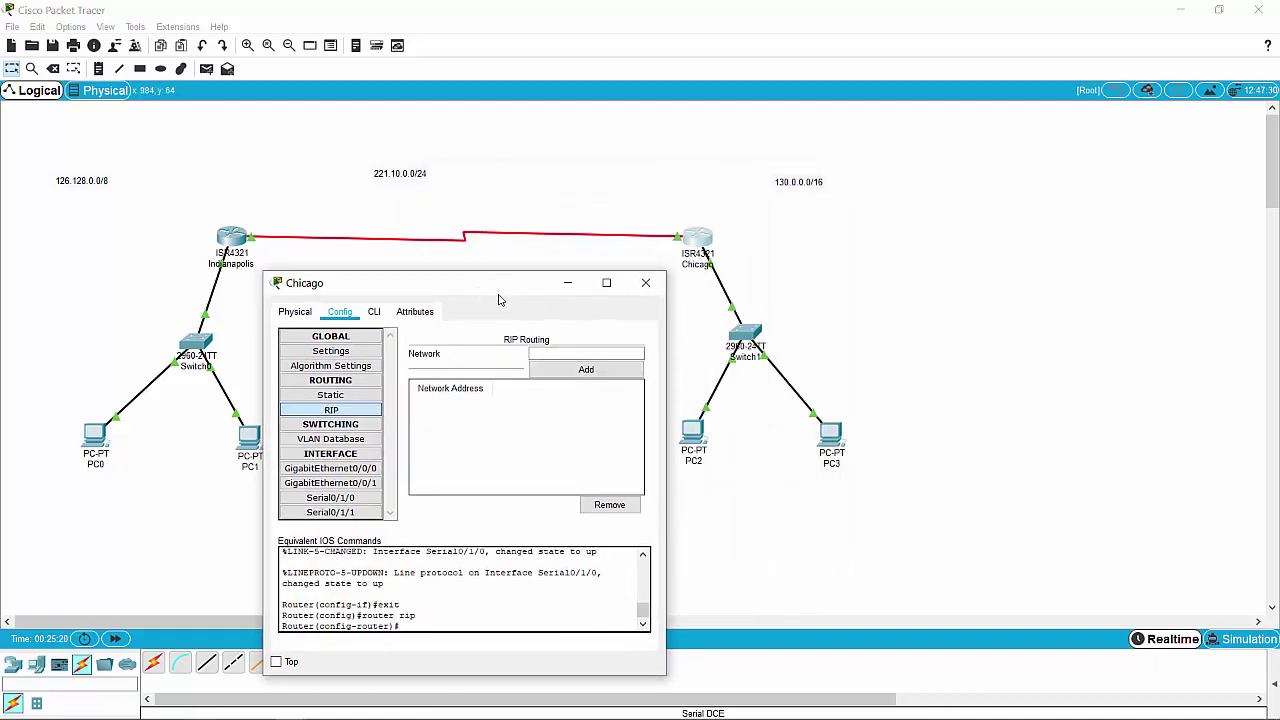
Add RIP networks 126.128.0.0, 221.10.0.0 and 130.0.0.0 on Chicago, then close it.
{"action": "left_click", "coordinate": [585, 352]}
{"action": "type", "text": "126.128.0.0"}
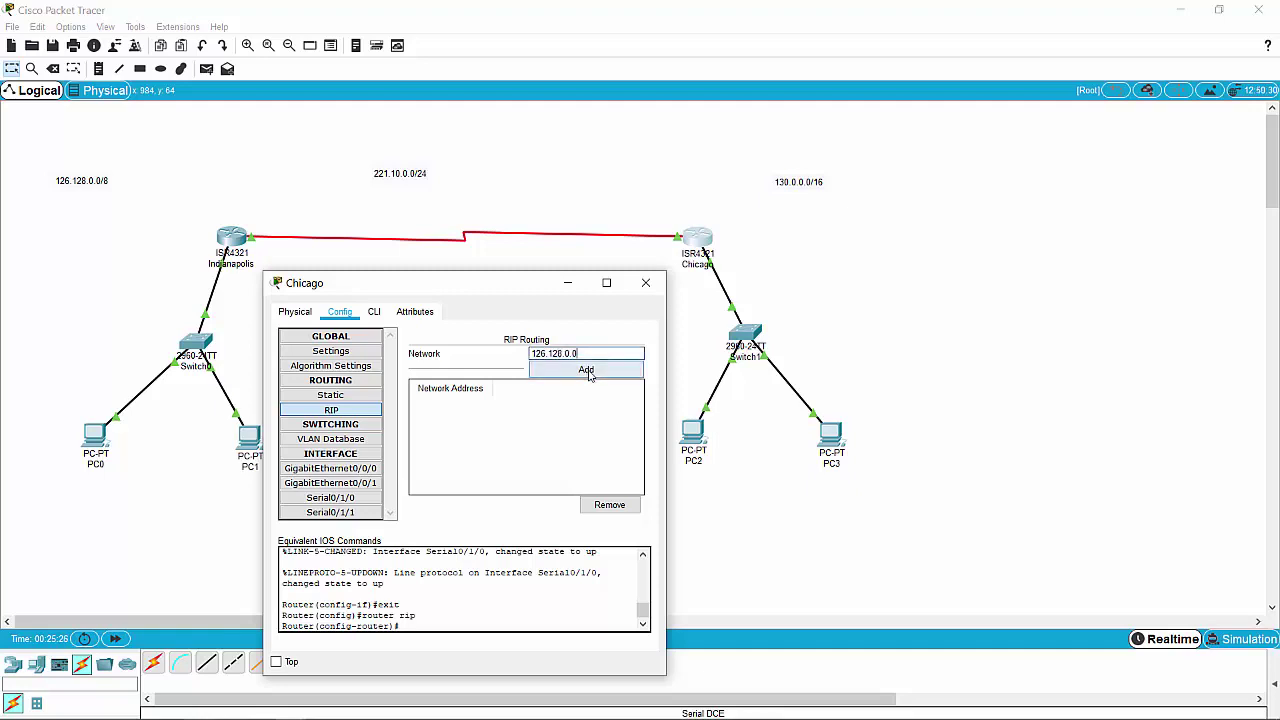
{"action": "left_click", "coordinate": [587, 369]}
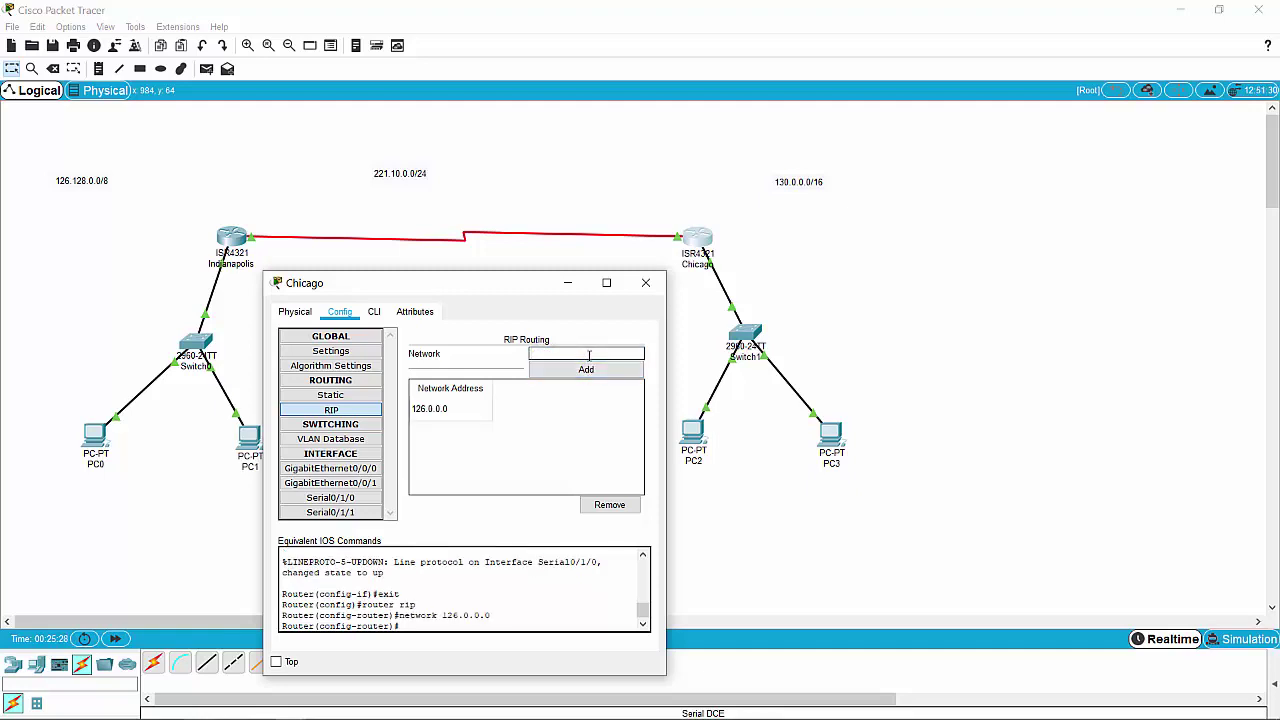
{"action": "type", "text": "221.10.0.0"}
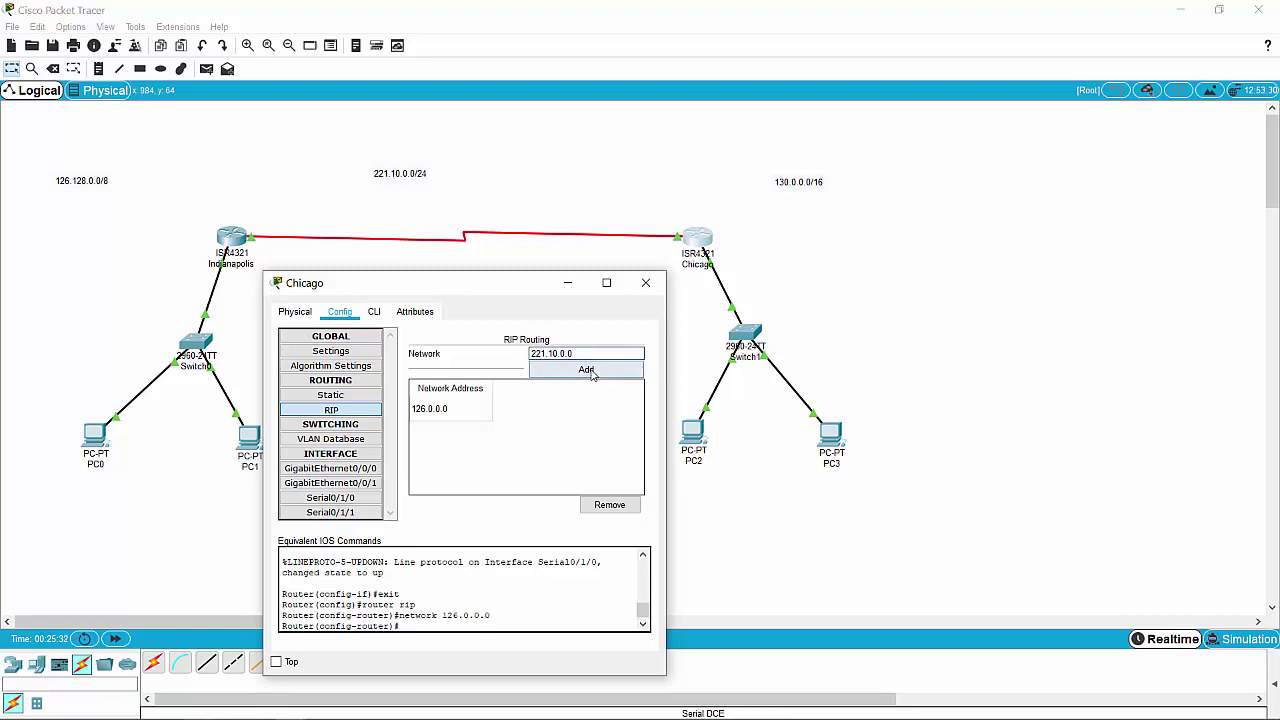
{"action": "left_click", "coordinate": [590, 370]}
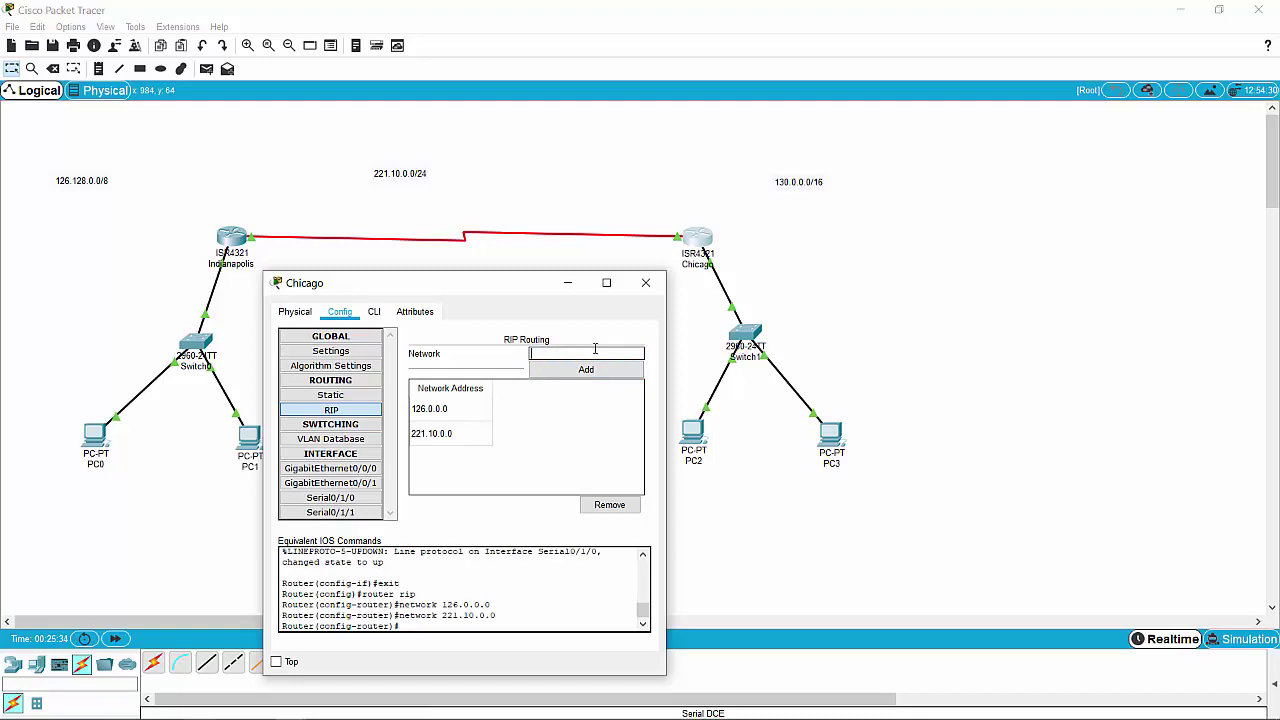
{"action": "type", "text": "130.0.0.0"}
{"action": "left_click", "coordinate": [590, 372]}
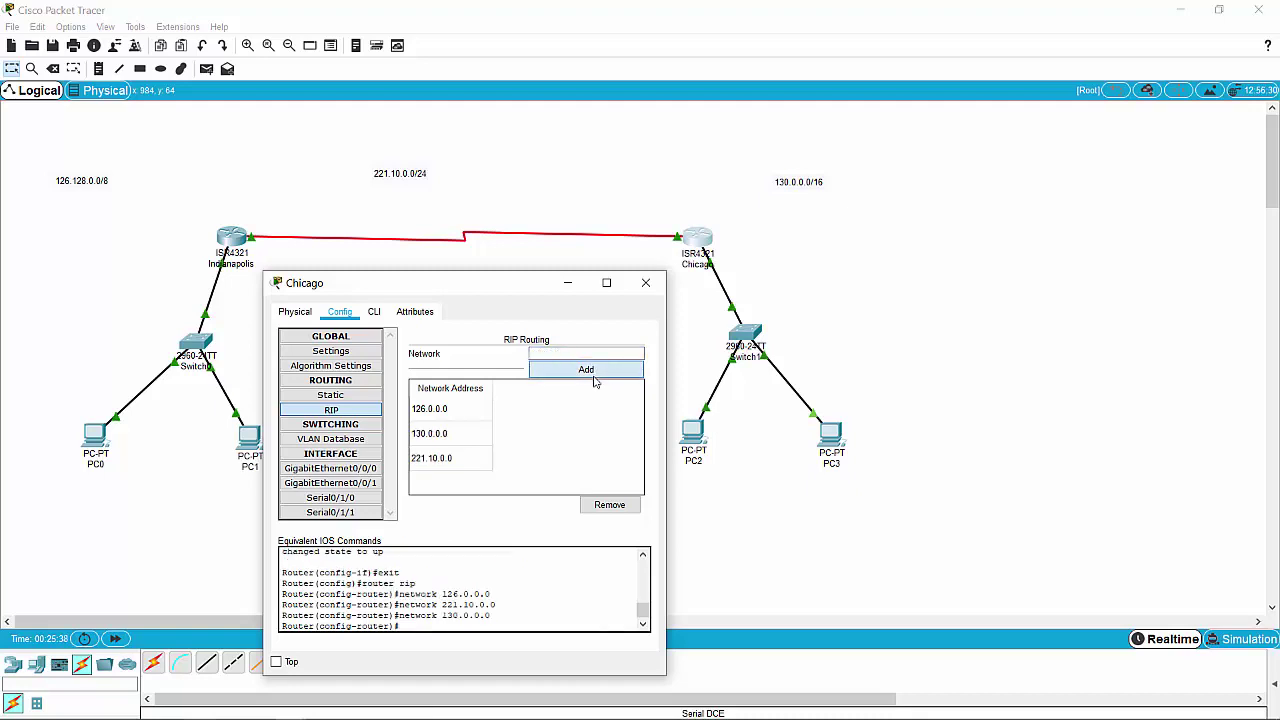
{"action": "left_click", "coordinate": [645, 286]}
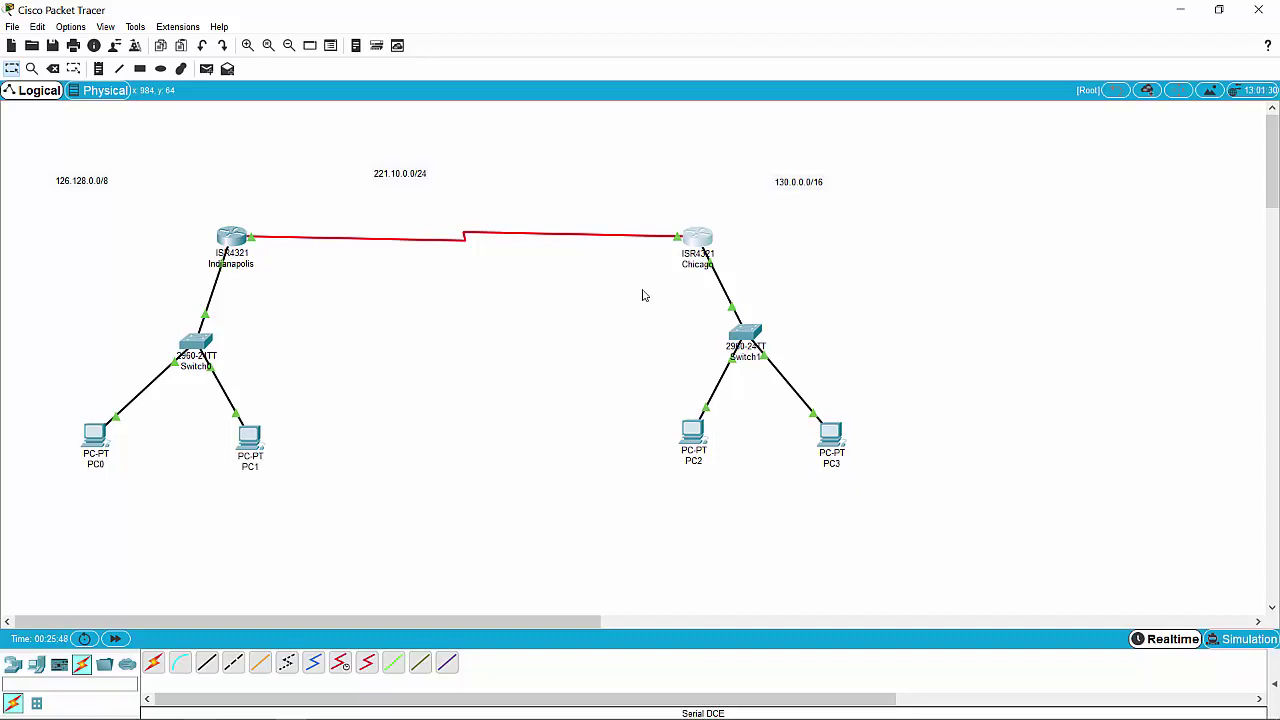
From PC0's command prompt, ping 221.10.0.1 and 221.10.0.2.
{"action": "left_click", "coordinate": [97, 440]}
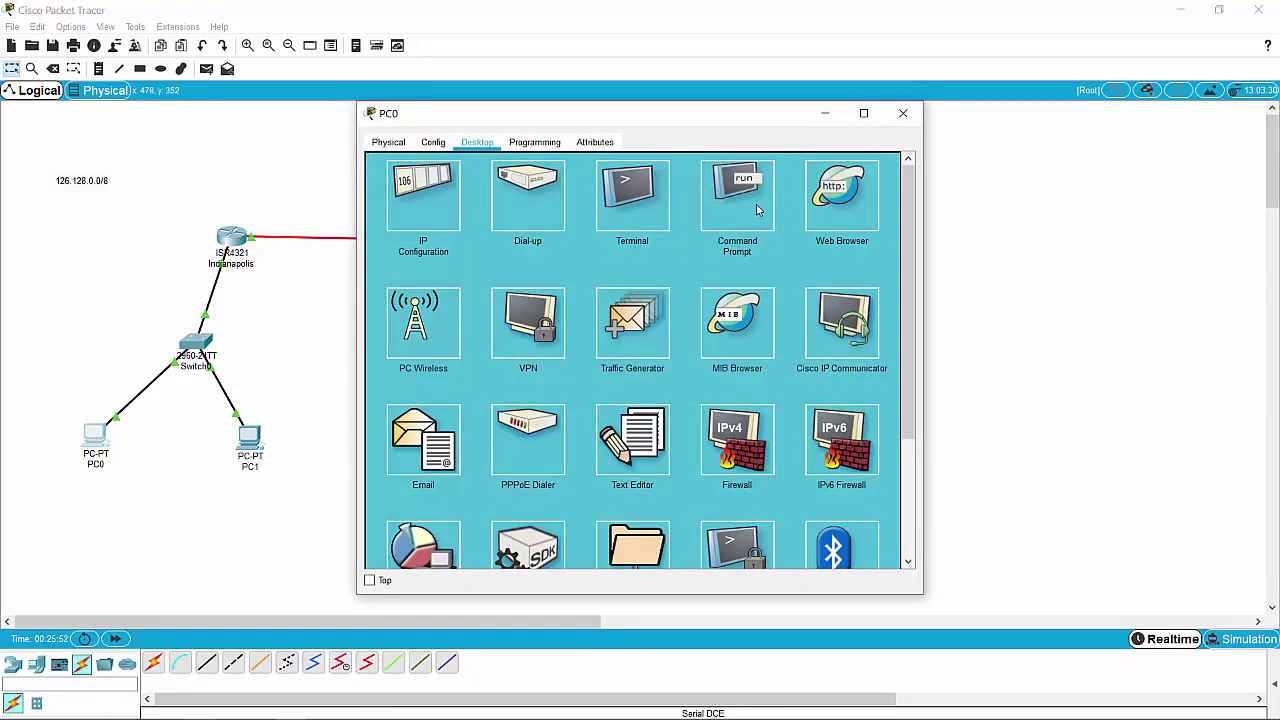
{"action": "left_click", "coordinate": [756, 204]}
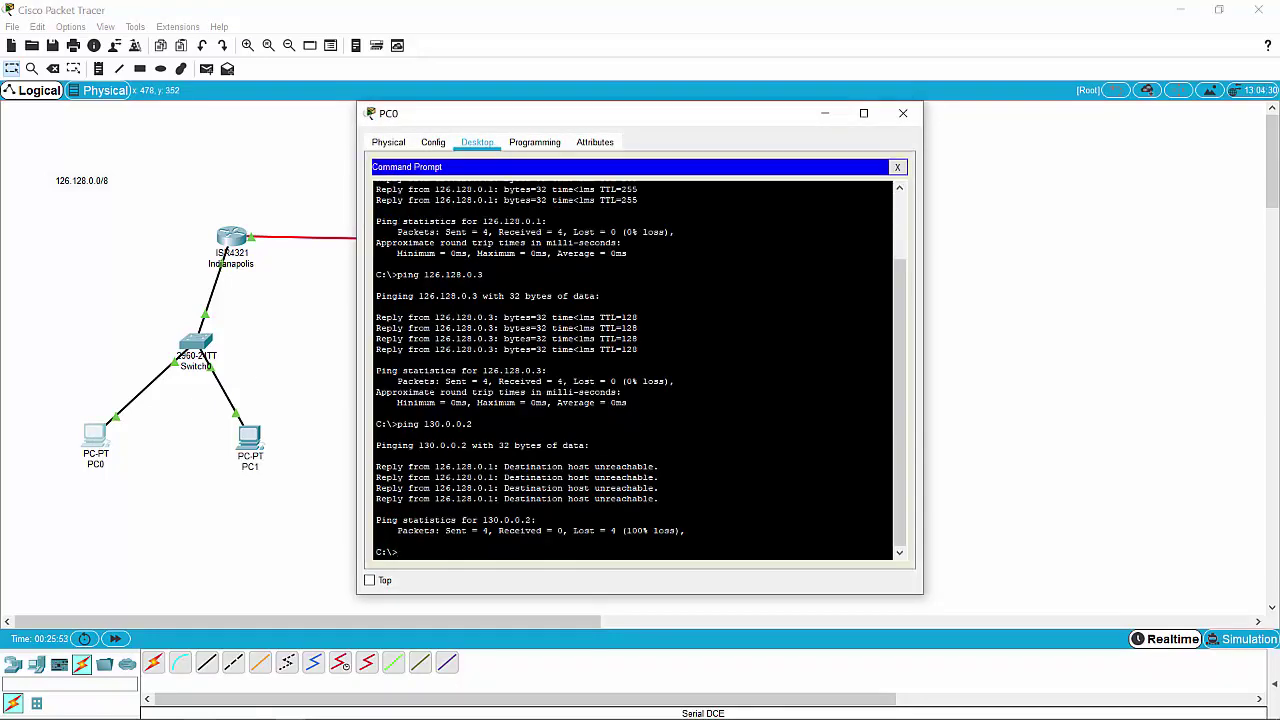
{"action": "left_click_drag", "start_coordinate": [510, 114], "coordinate": [912, 6]}
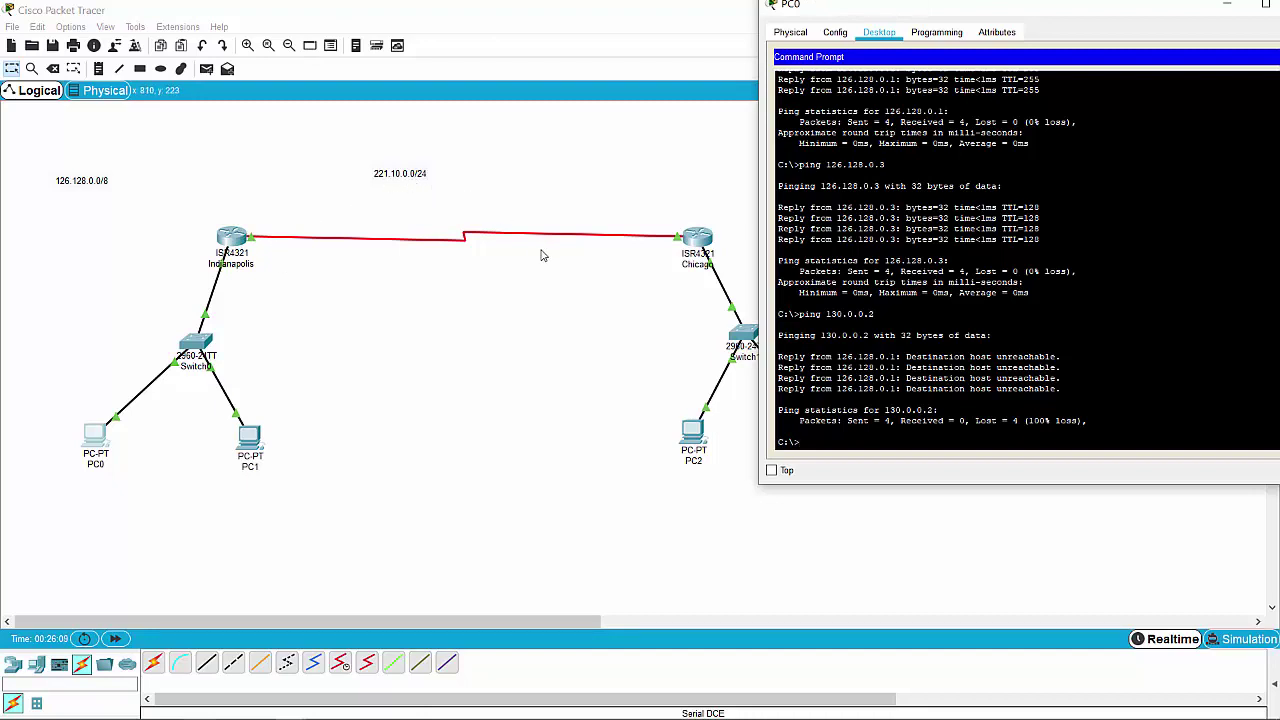
{"action": "type", "text": "ping 221.10.0.1"}
{"action": "key", "text": "Return"}
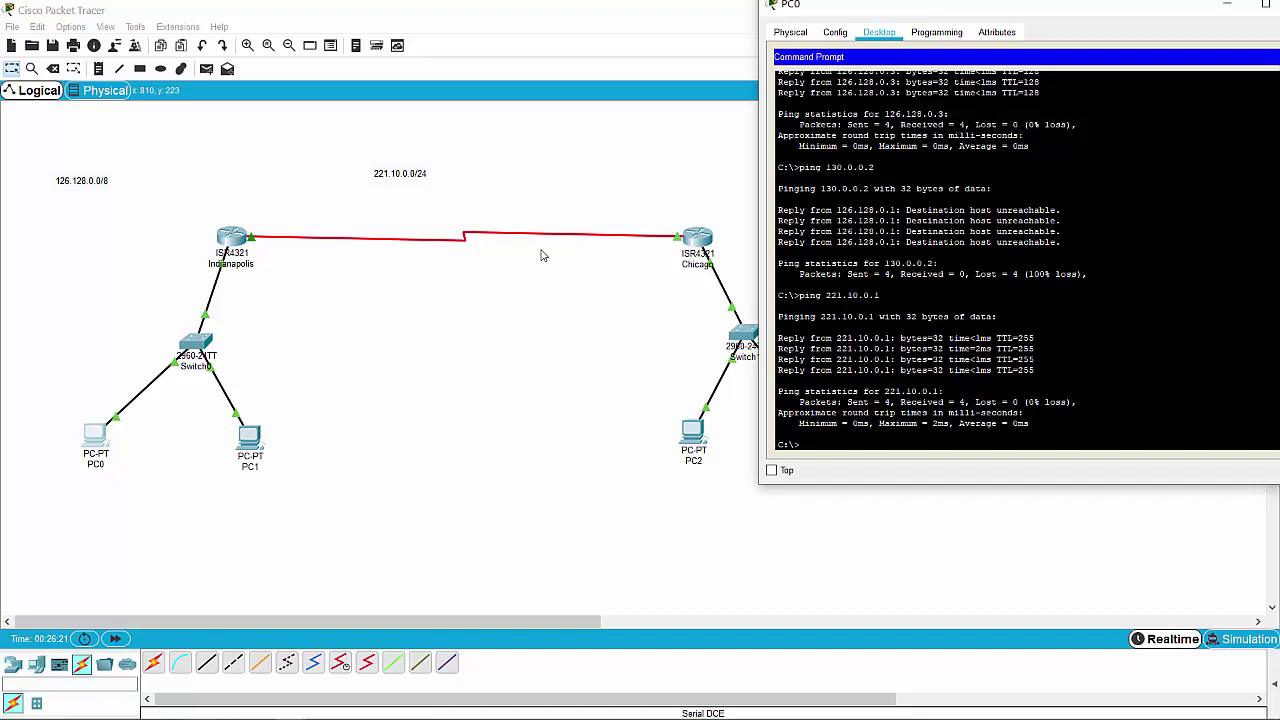
{"action": "key", "text": "Up"}
{"action": "type", "text": "2"}
{"action": "key", "text": "Return"}
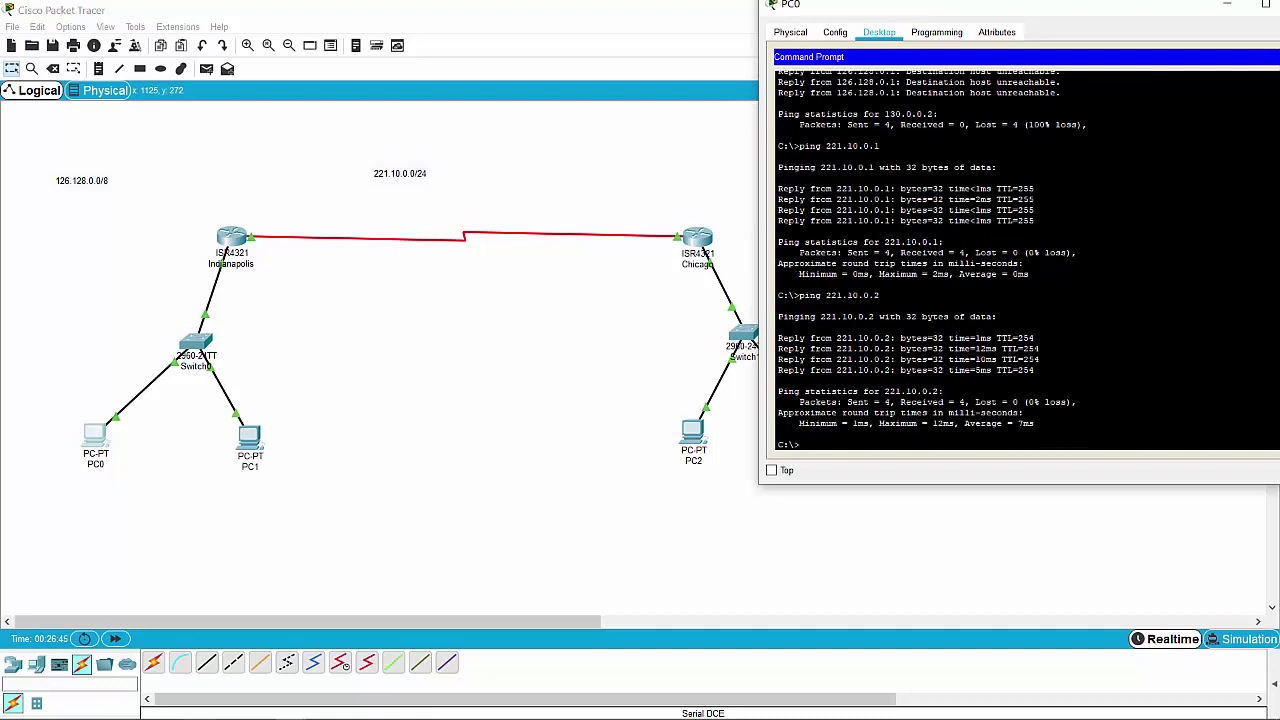
Ping 130.0.0.1 and 130.0.0.2 from PC0 to confirm replies, then close PC0.
{"action": "key", "text": "Up"}
{"action": "key", "text": "BackSpace"}
{"action": "key", "text": "BackSpace"}
{"action": "key", "text": "BackSpace"}
{"action": "key", "text": "BackSpace"}
{"action": "key", "text": "BackSpace"}
{"action": "key", "text": "BackSpace"}
{"action": "left_click_drag", "start_coordinate": [982, 6], "coordinate": [1103, 21]}
{"action": "type", "text": "130"}
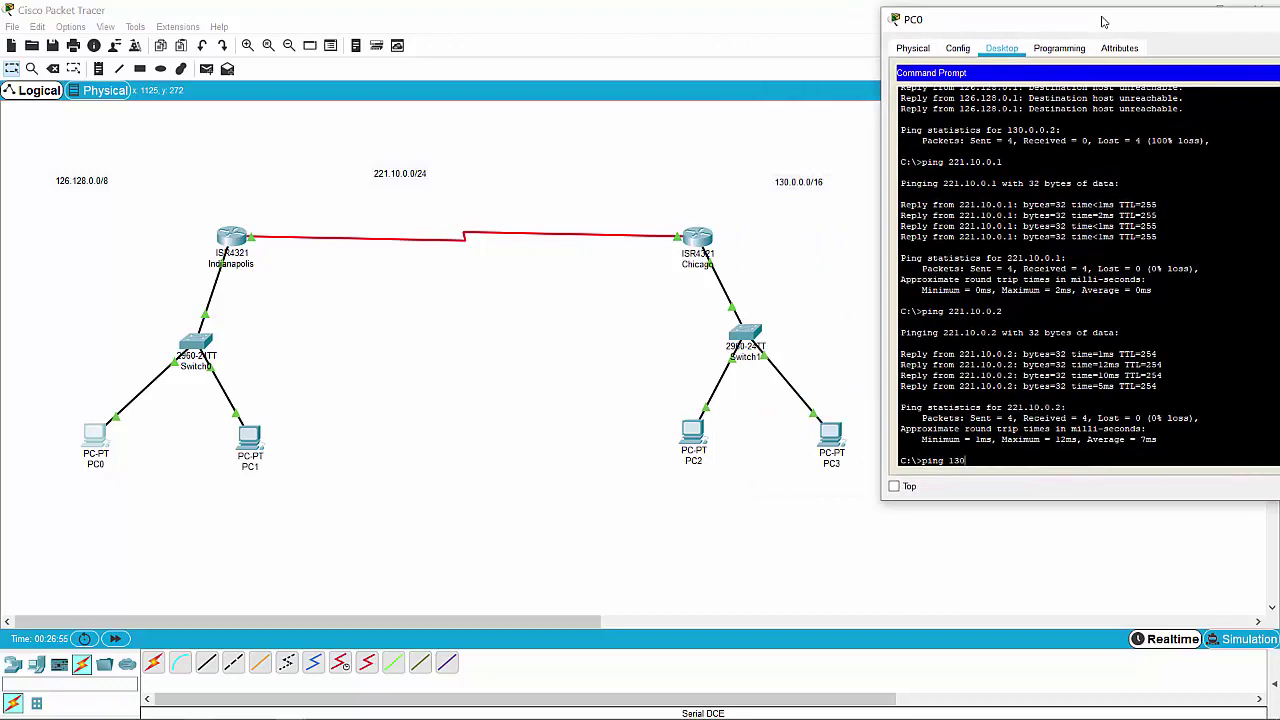
{"action": "type", "text": ".0.0.1"}
{"action": "key", "text": "Return"}
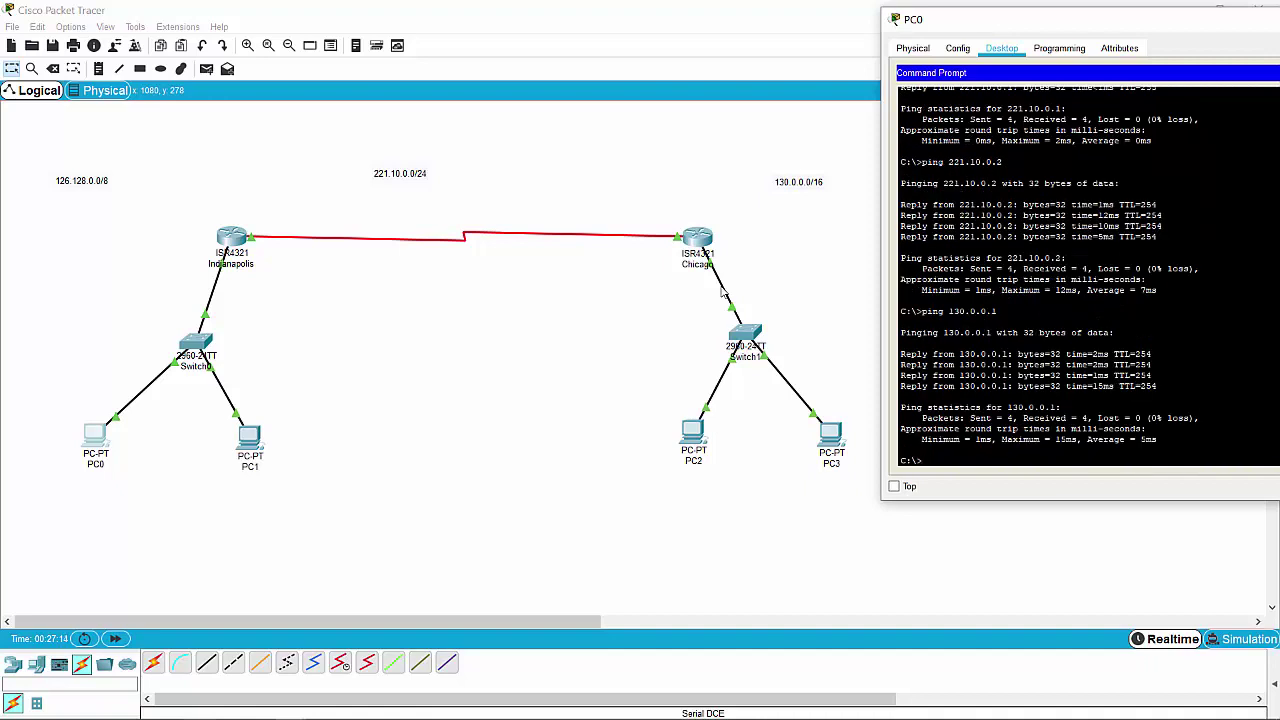
{"action": "key", "text": "Up"}
{"action": "key", "text": "Return"}
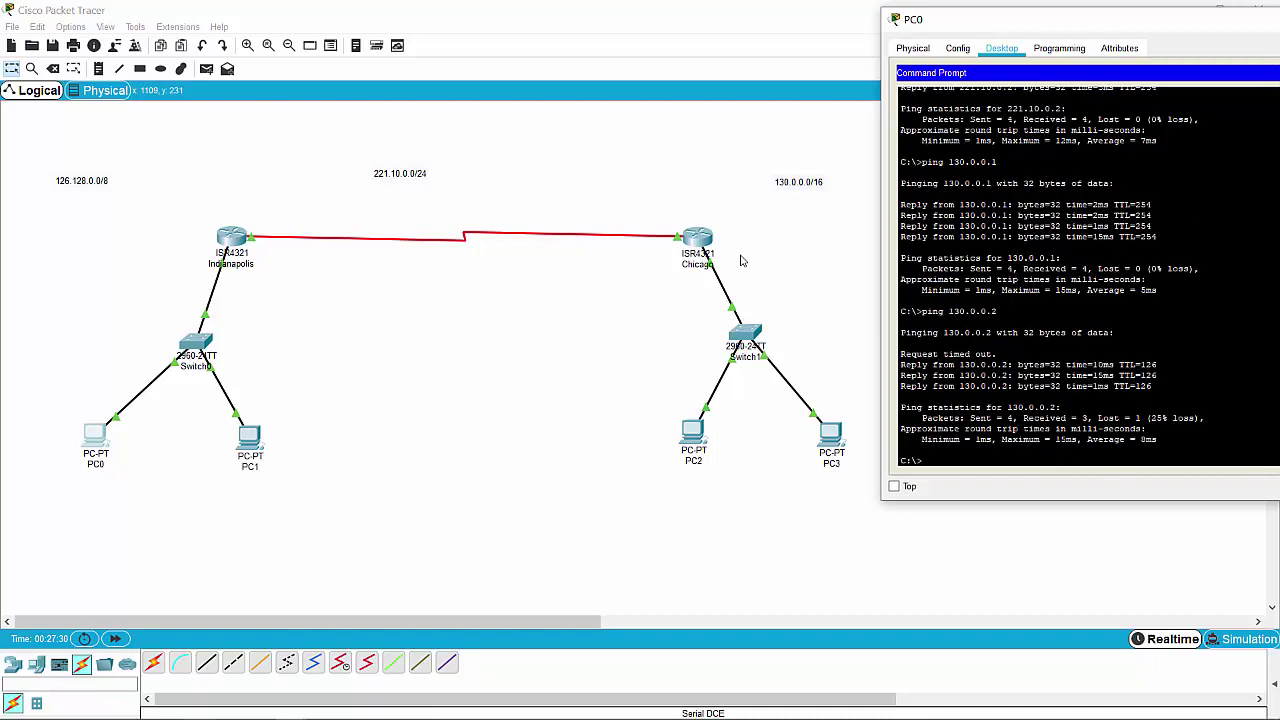
{"action": "key", "text": "Up"}
{"action": "key", "text": "Return"}
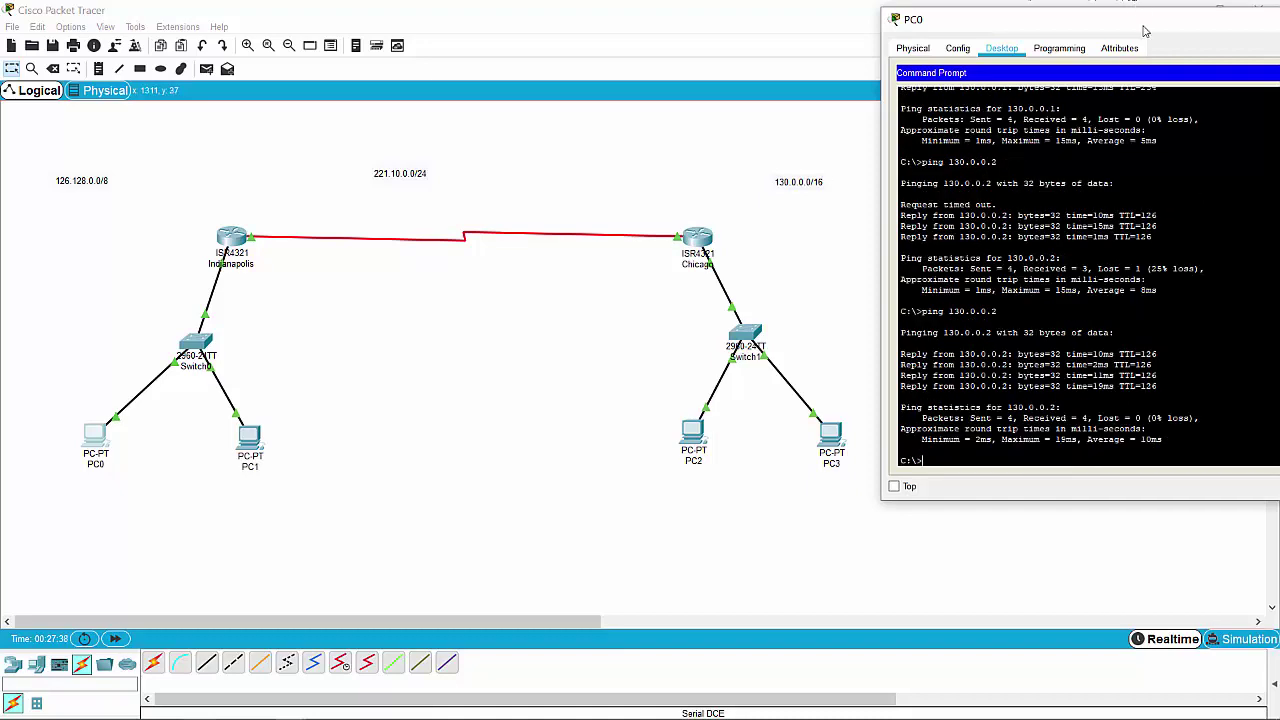
{"action": "left_click_drag", "start_coordinate": [1143, 31], "coordinate": [875, 75]}
{"action": "left_click", "coordinate": [1124, 58]}
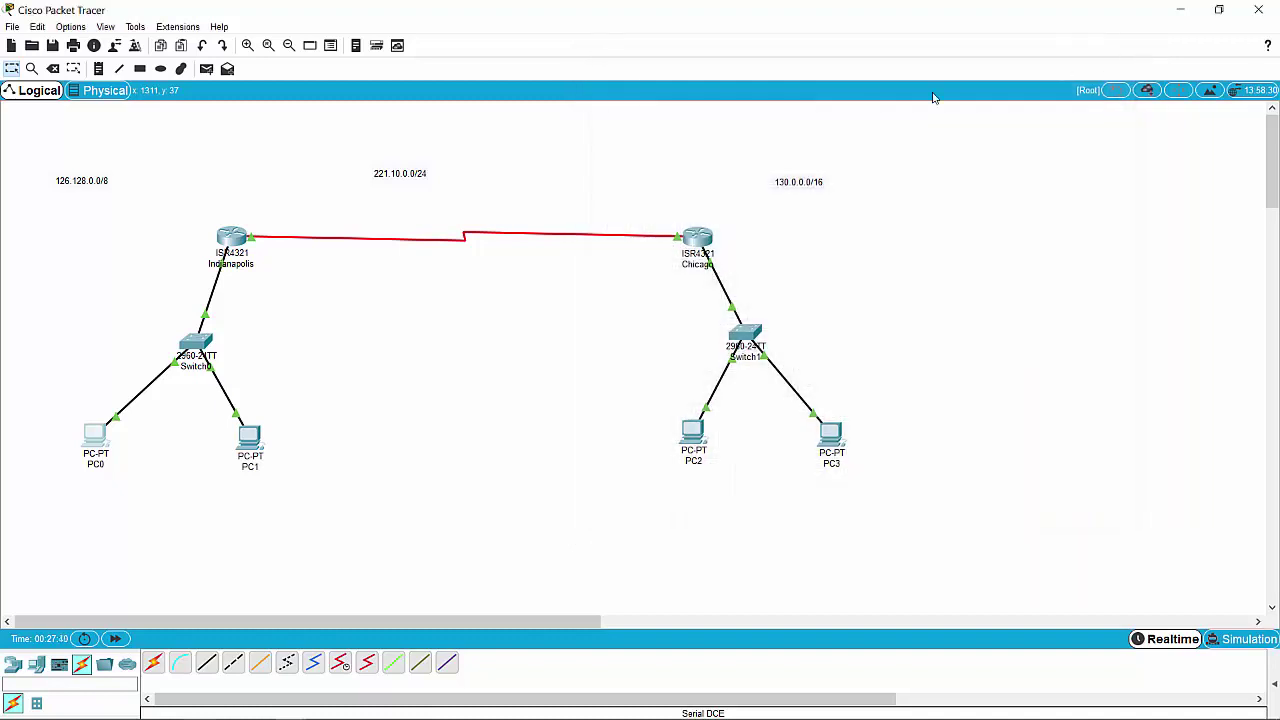